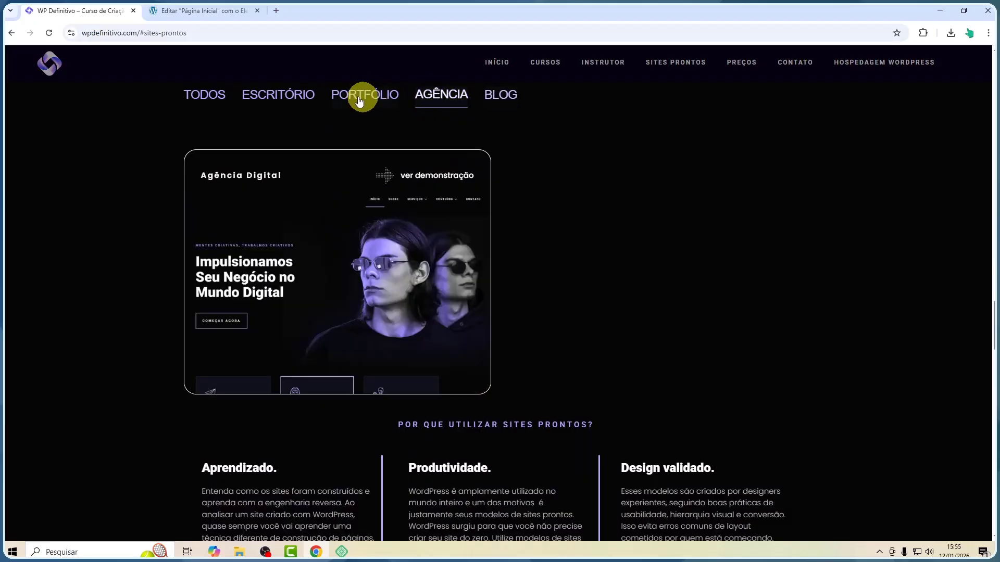
Try the category filters of the ready-made sites gallery on the reference website
left_click(359, 98)
left_click(256, 95)
left_click(204, 96)
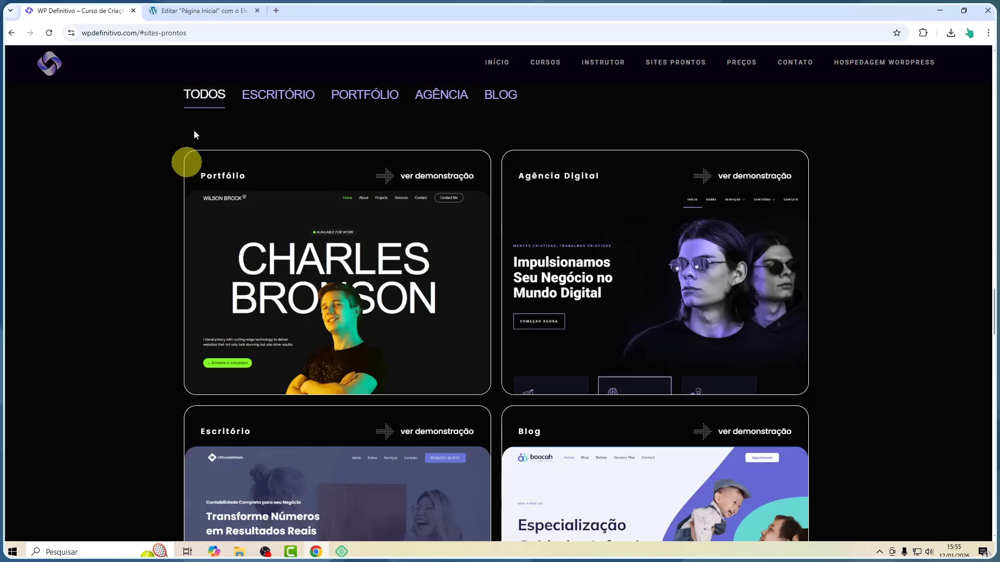
Examine the layout of the Sites Prontos section and its template cards on the reference website
scroll(629, 323, "up", 2)
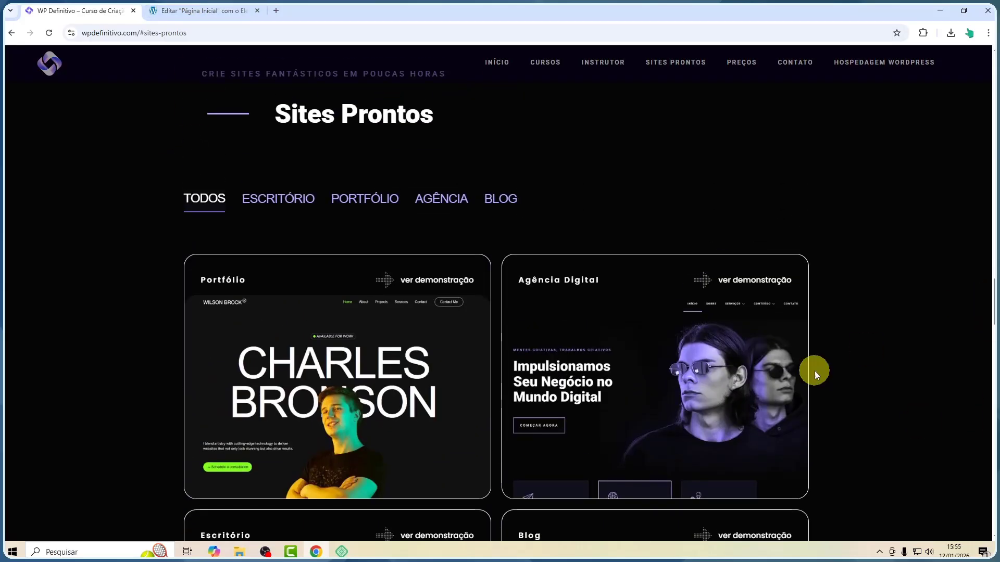
scroll(785, 349, "up", 10)
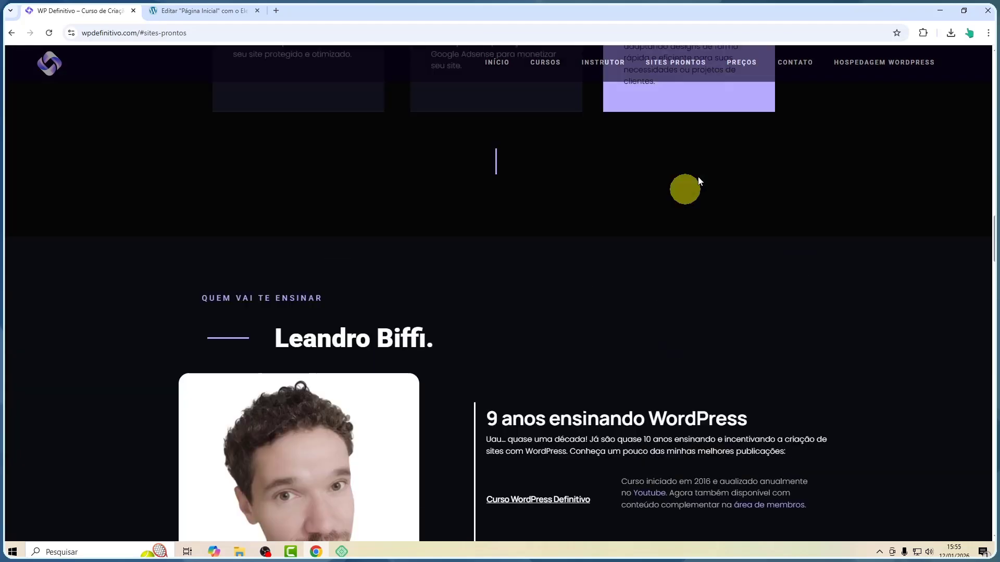
left_click_drag(988, 217, 988, 73)
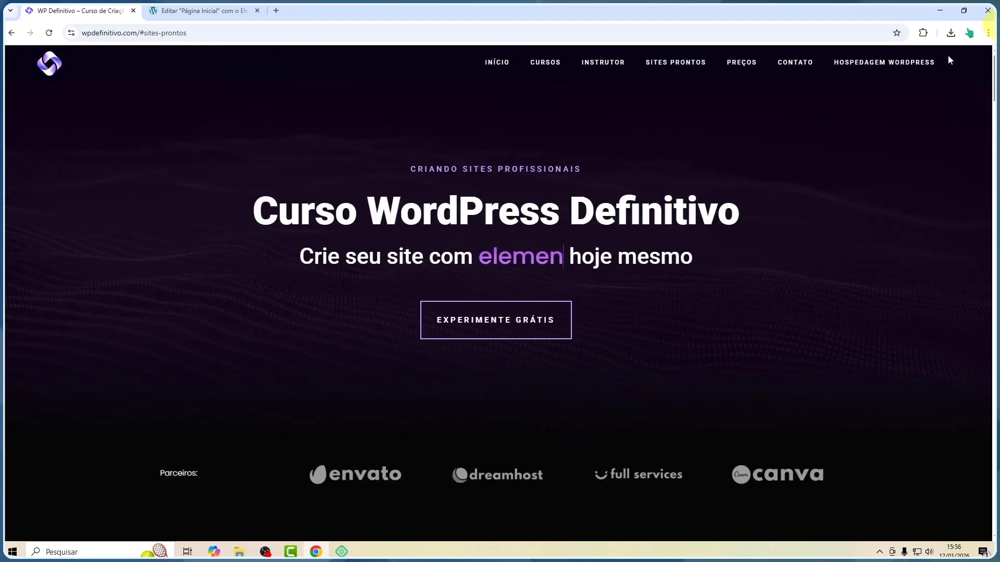
scroll(166, 317, "down", 4)
scroll(167, 317, "down", 20)
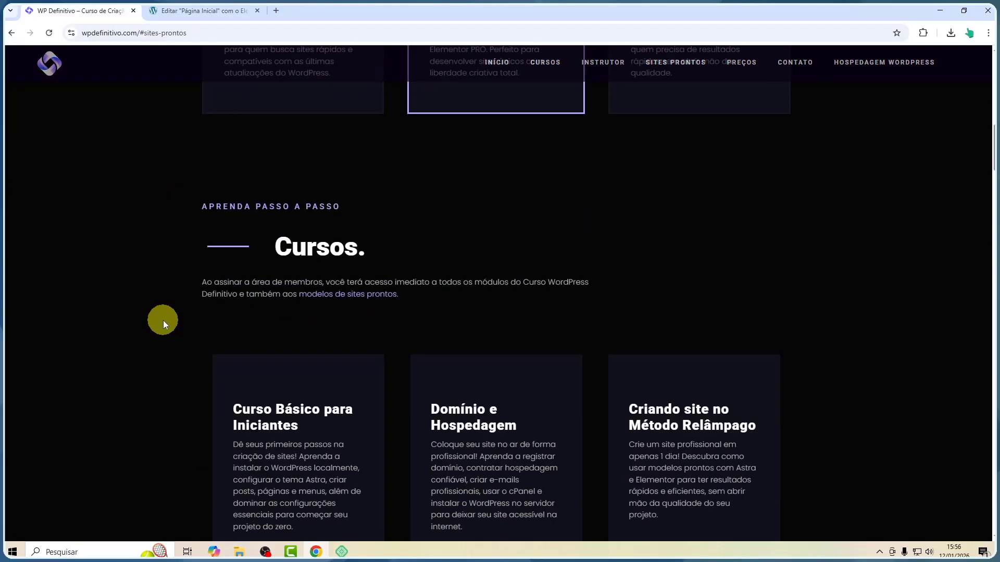
scroll(161, 323, "down", 15)
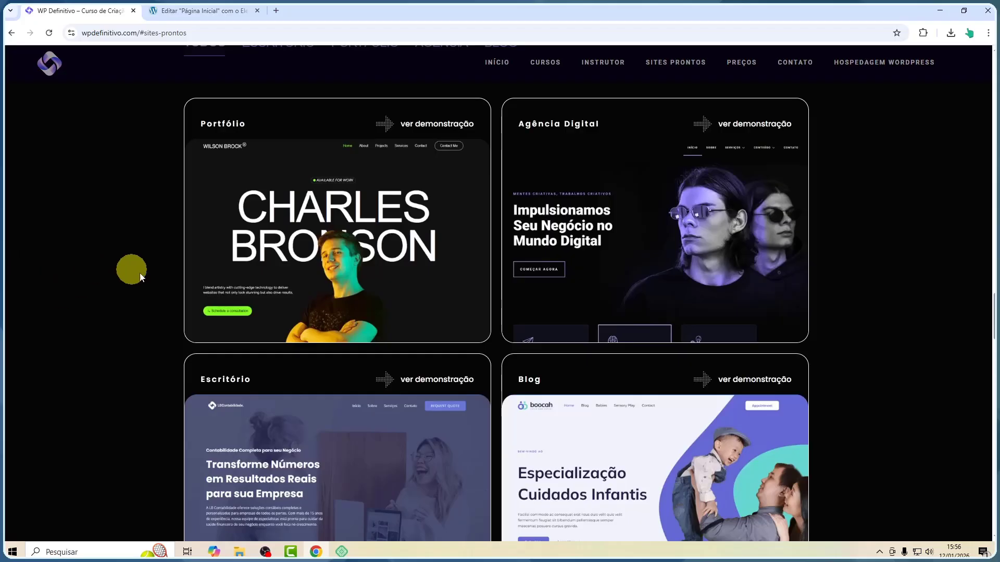
scroll(320, 260, "down", 2)
scroll(321, 259, "up", 2)
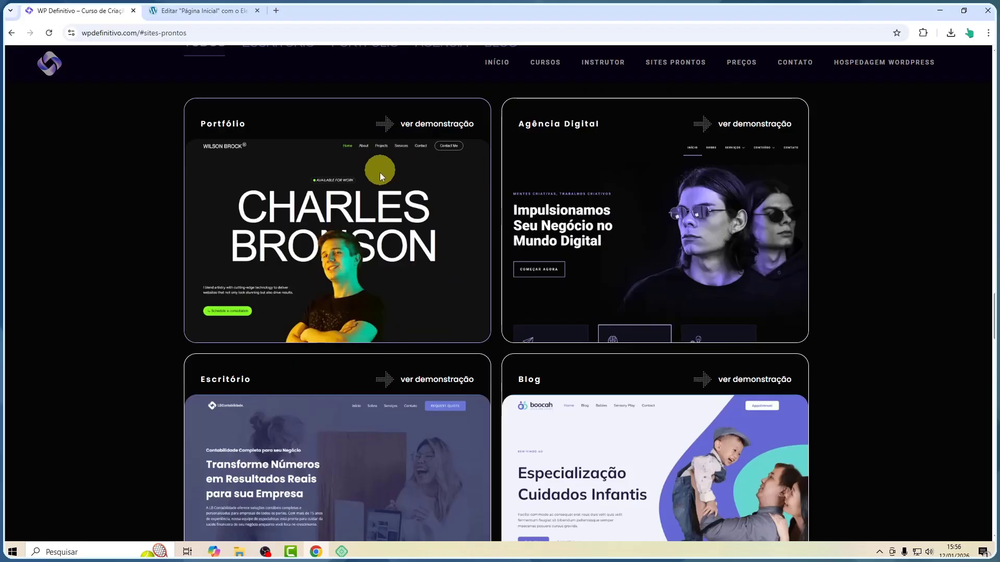
scroll(391, 205, "down", 5)
scroll(553, 322, "up", 6)
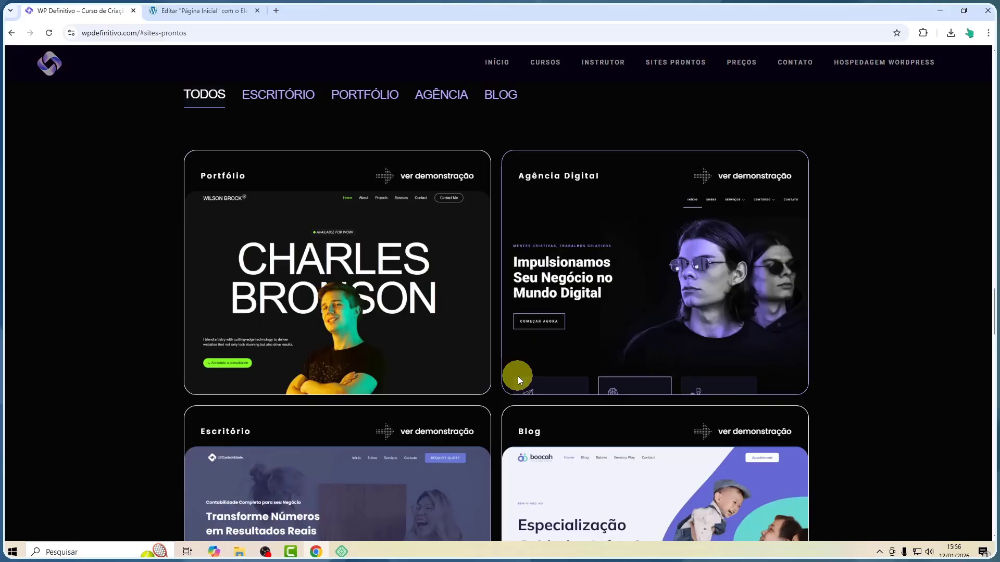
scroll(517, 376, "down", 4)
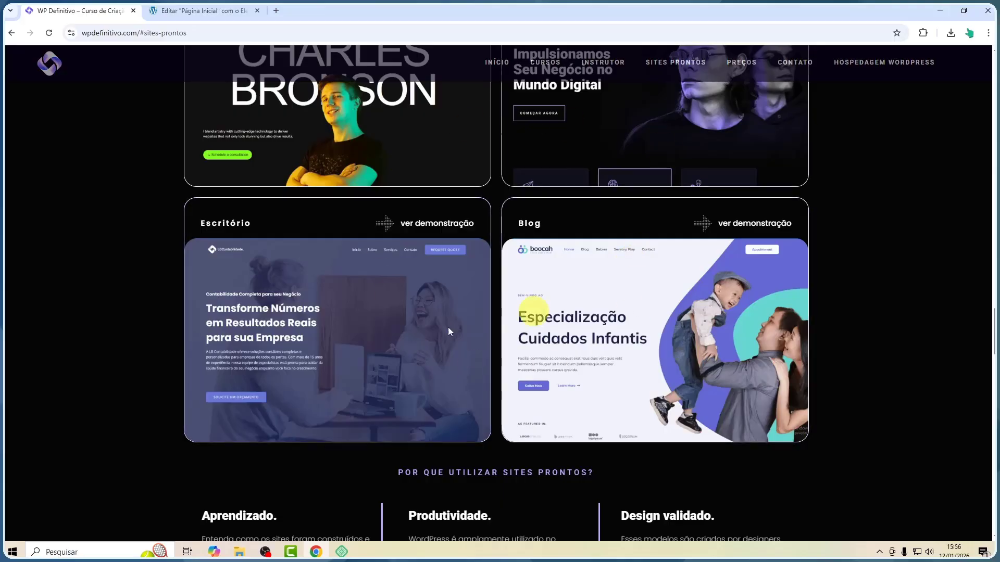
scroll(380, 313, "down", 2)
scroll(242, 255, "up", 3)
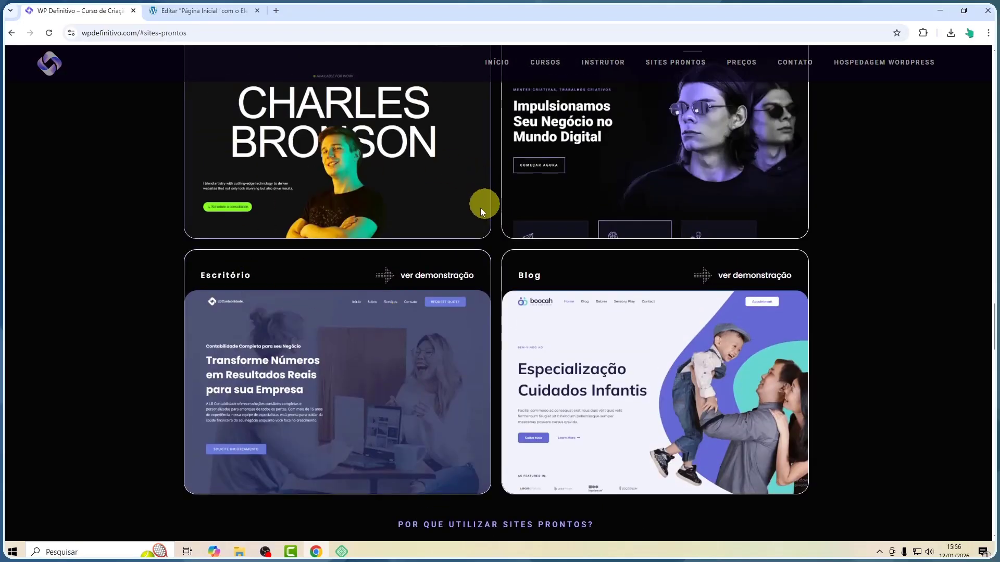
scroll(518, 341, "up", 3)
scroll(485, 277, "down", 9)
scroll(485, 277, "up", 8)
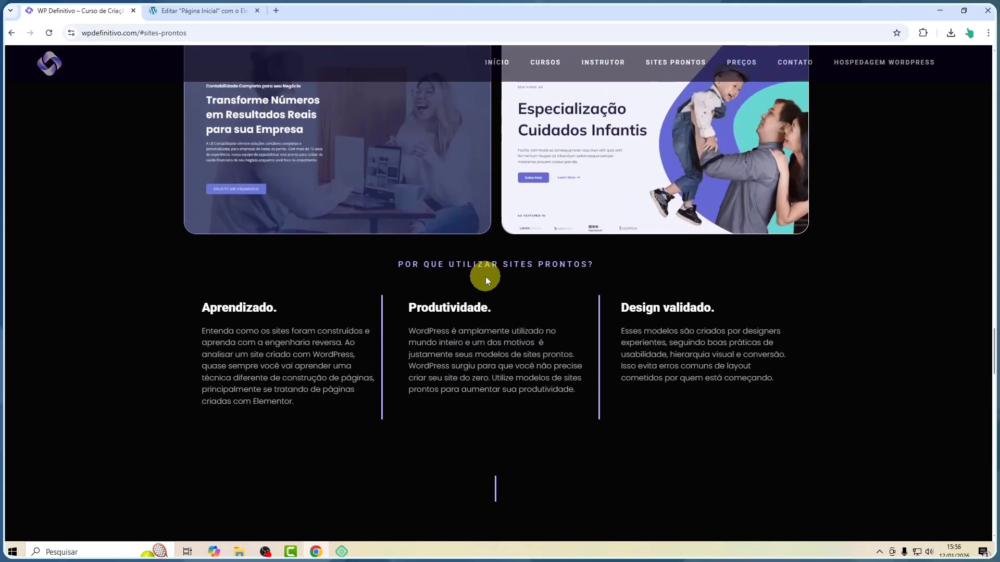
scroll(509, 356, "down", 3)
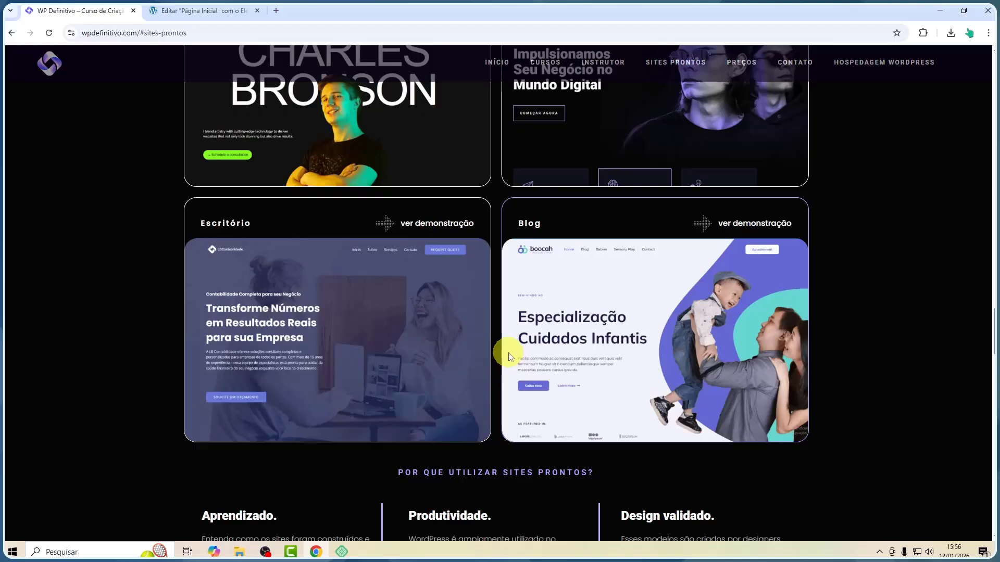
scroll(509, 352, "up", 4)
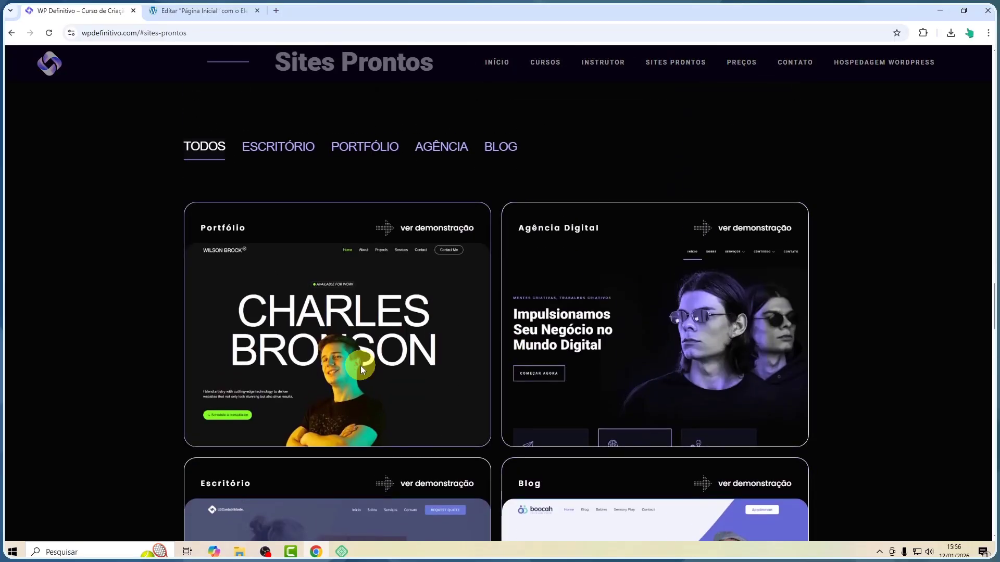
Switch to the Elementor editor and add a new Flexbox container below the dark section
left_click(183, 8)
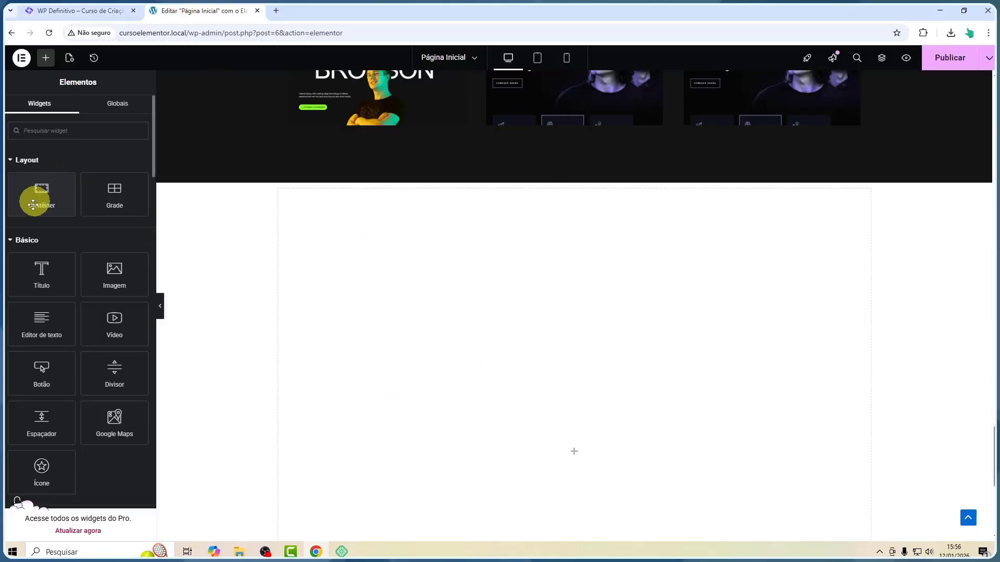
left_click(42, 62)
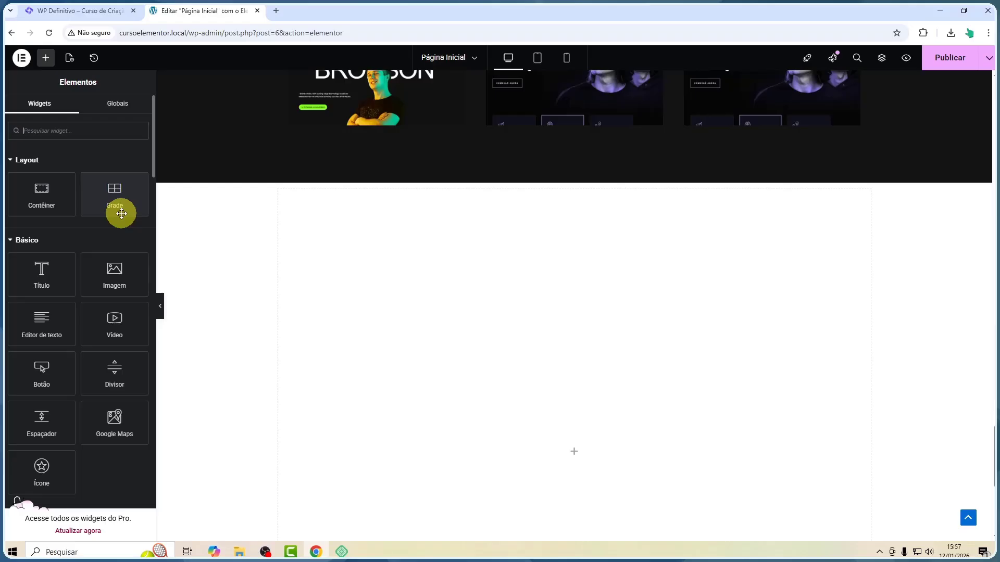
scroll(500, 297, "down", 2)
scroll(502, 294, "up", 2)
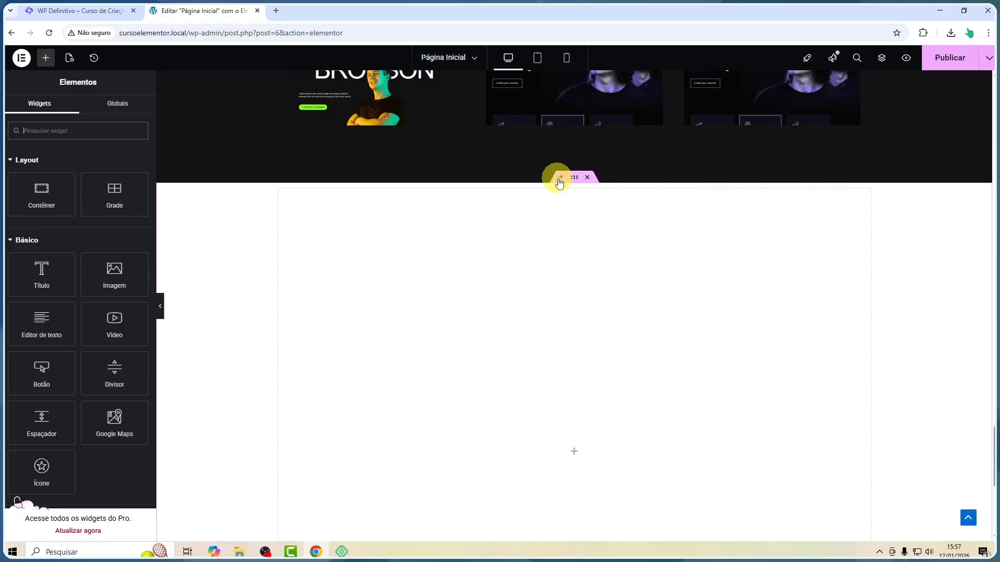
left_click(559, 181)
left_click(549, 231)
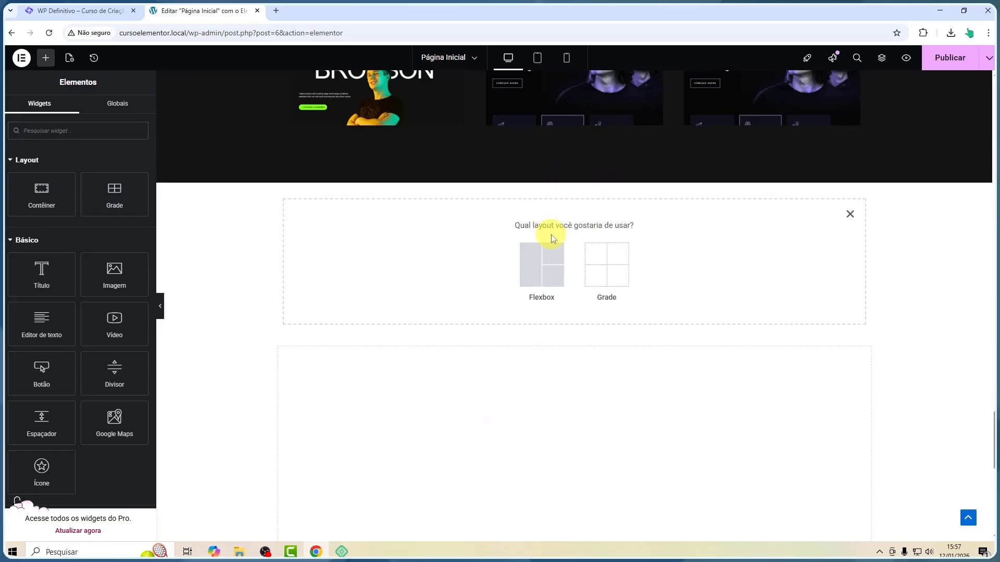
left_click(547, 271)
left_click(420, 254)
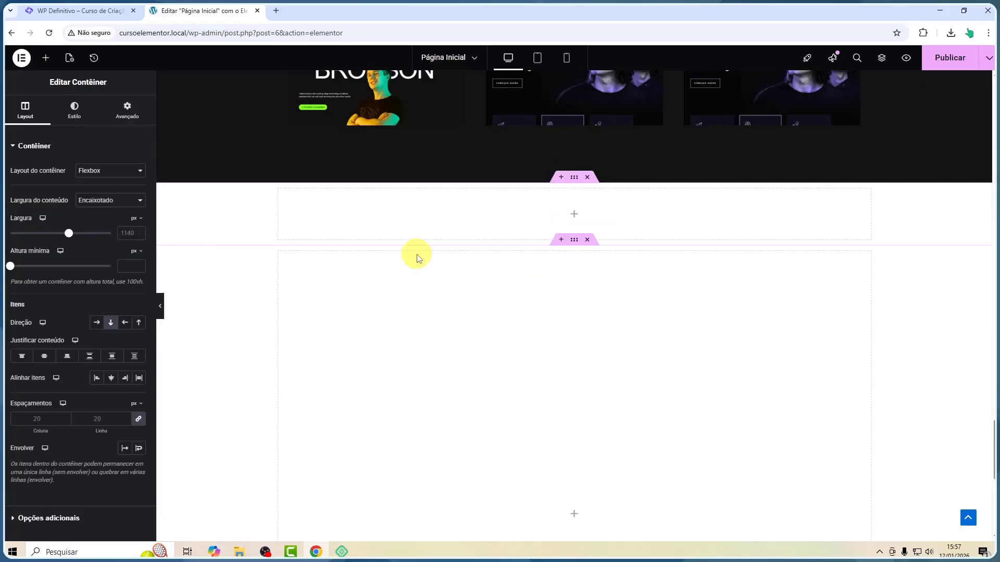
Give the new container a classic background with colour #181818
left_click(77, 119)
left_click(98, 194)
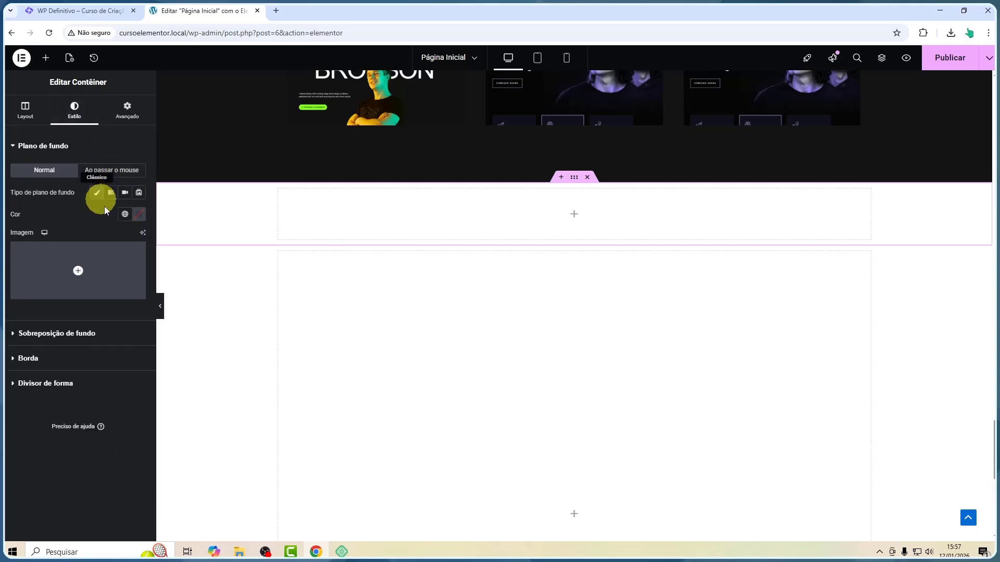
left_click(139, 213)
left_click_drag(123, 258, 65, 332)
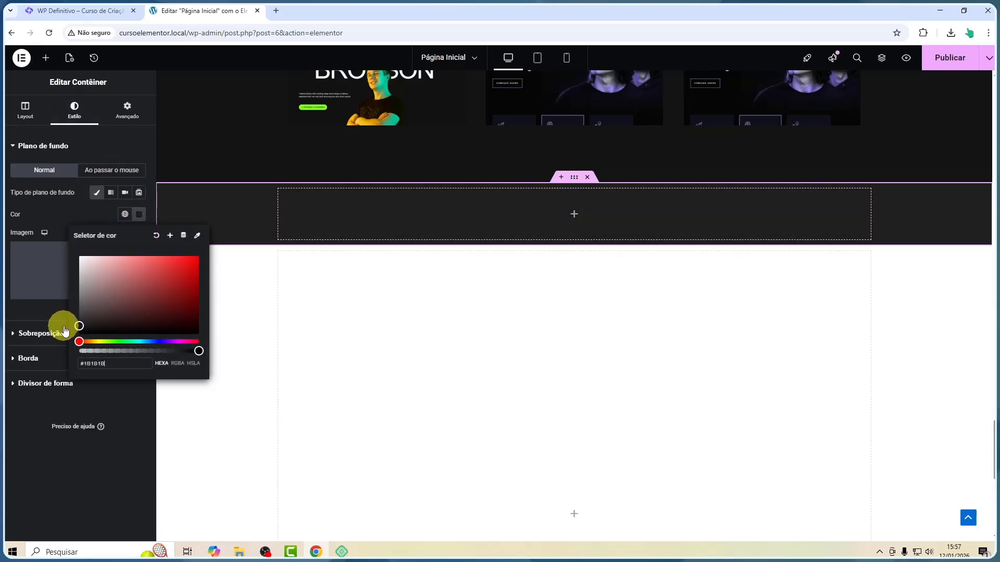
Set the container's top and bottom padding to 90 px with the values unlinked
left_click(129, 106)
left_click(138, 225)
left_click(22, 223)
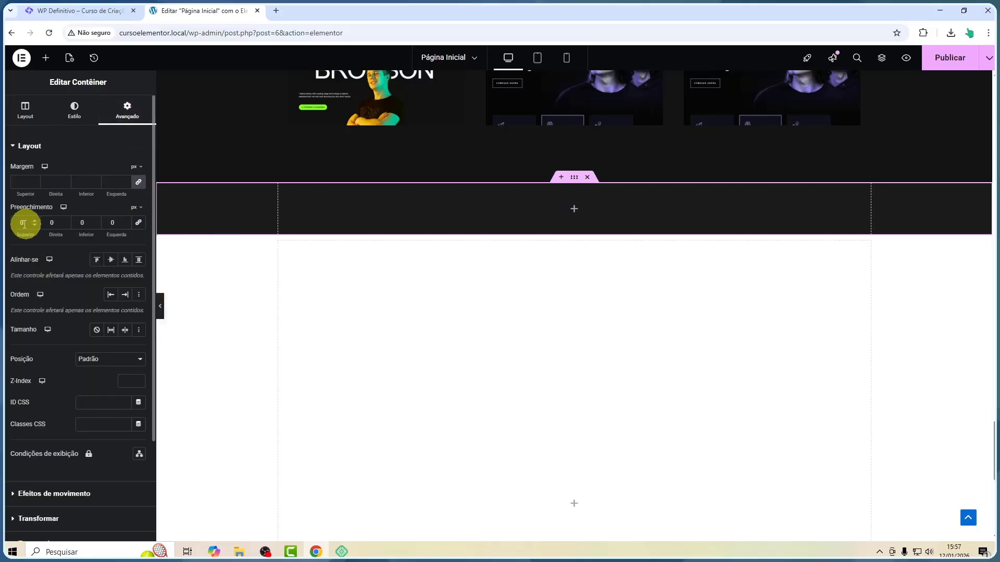
type("90")
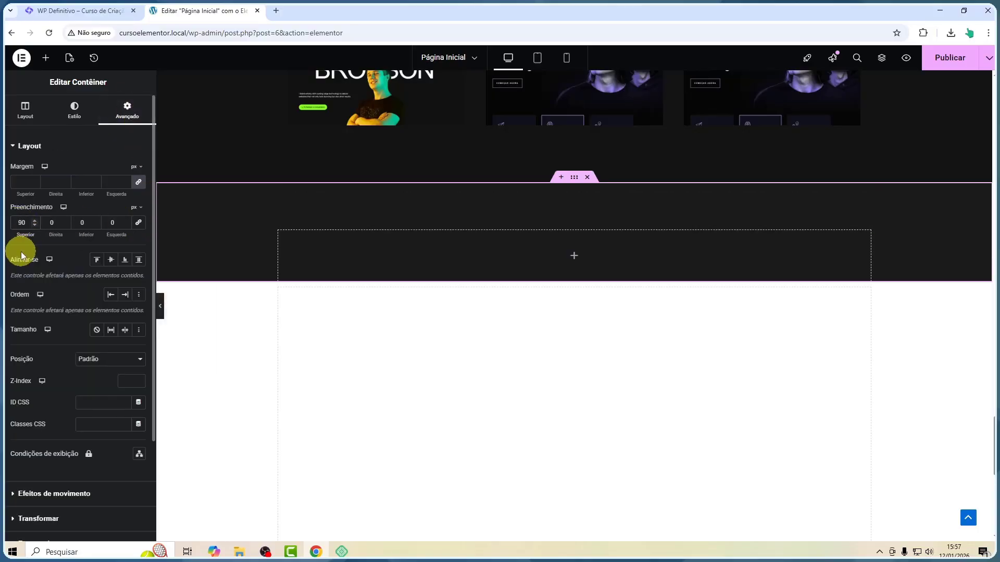
left_click(82, 222)
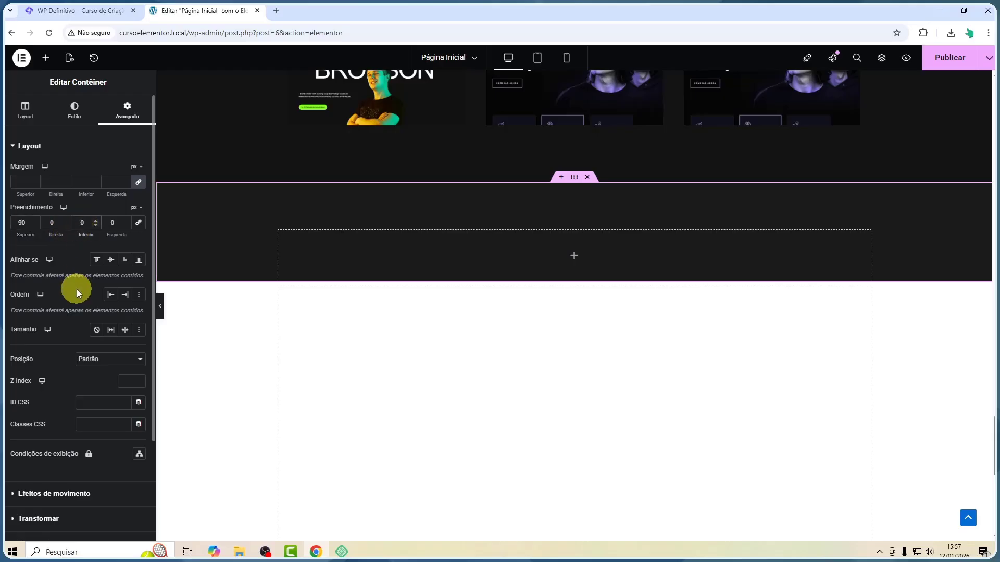
type("9")
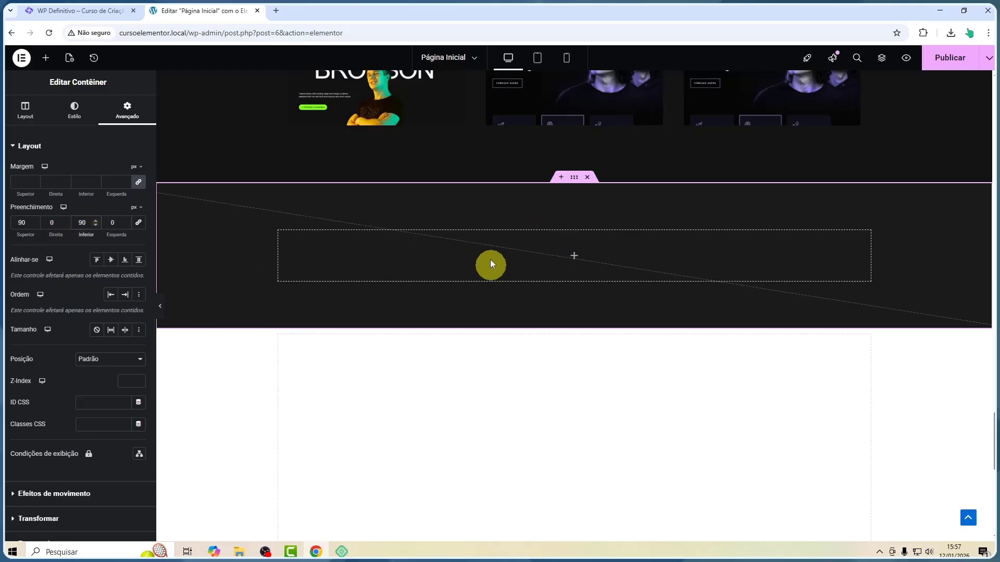
Try switching the container layout to Grid, then revert it to Flexbox
left_click(576, 184)
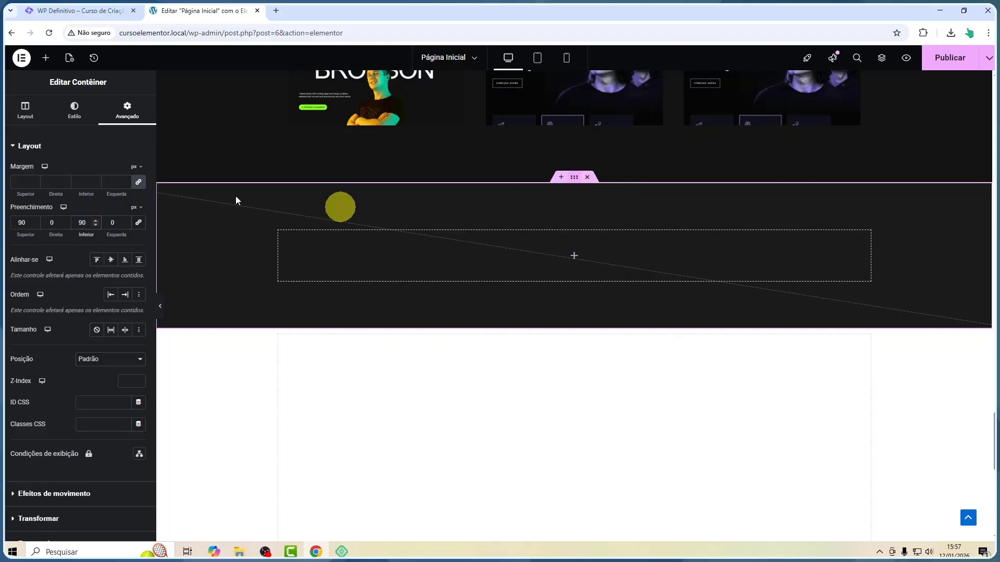
left_click(27, 115)
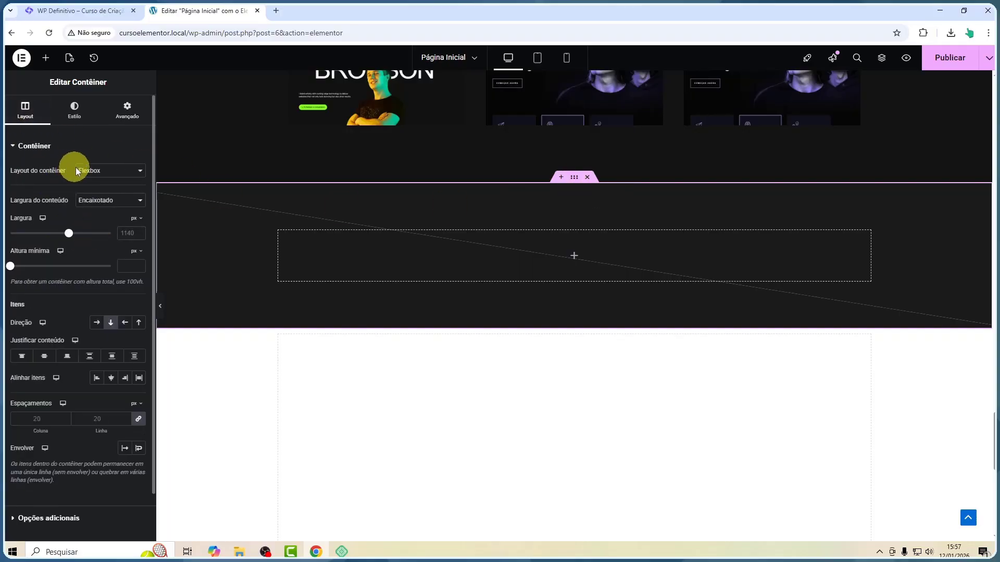
left_click(99, 174)
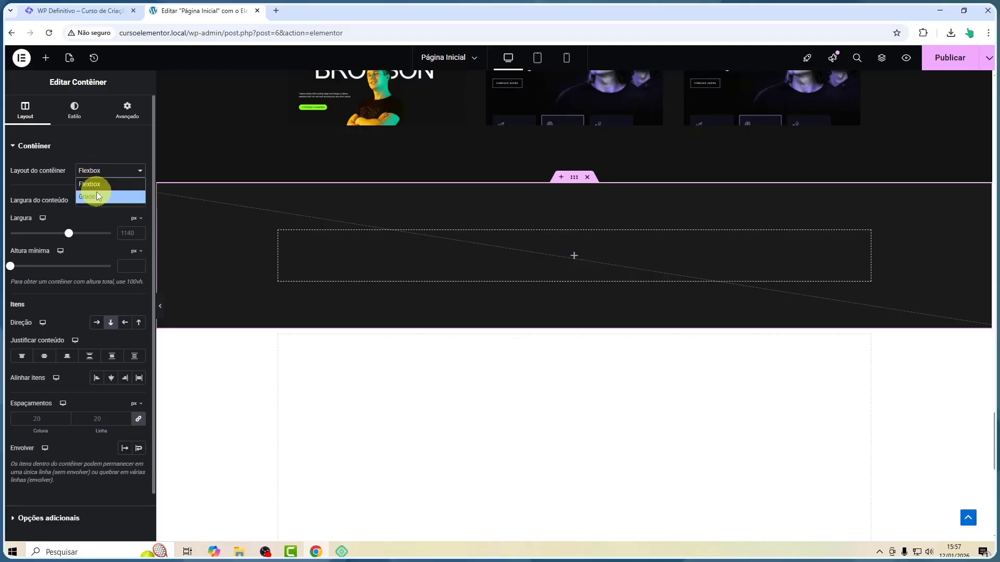
left_click(94, 195)
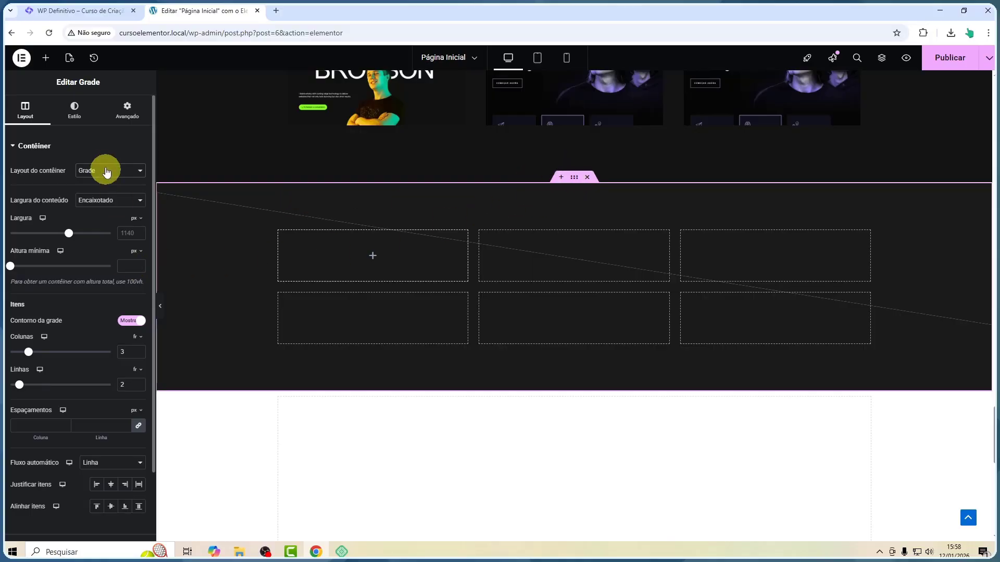
left_click(107, 172)
left_click(96, 186)
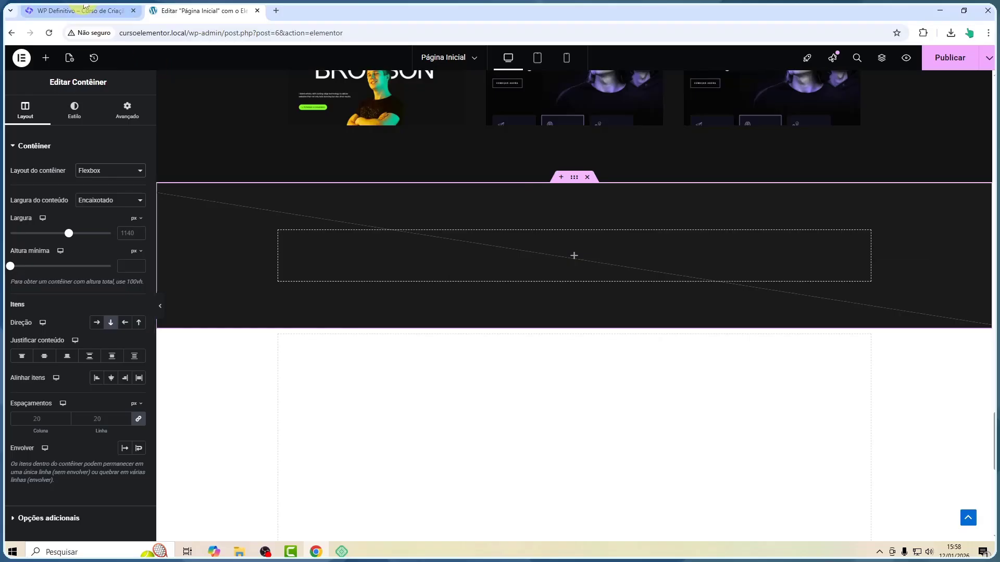
Review the Sites Prontos section on the reference website again
left_click(84, 7)
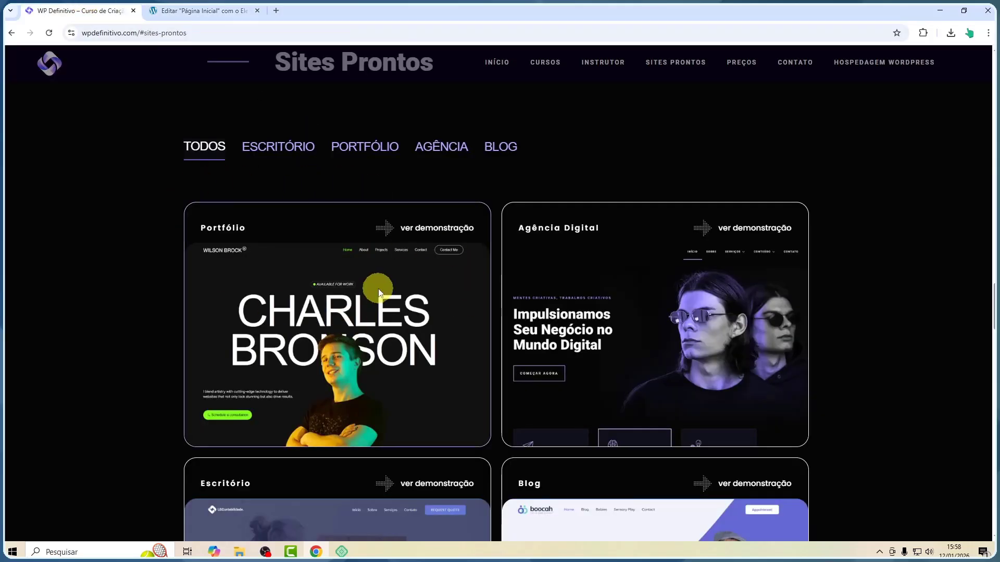
scroll(377, 288, "down", 3)
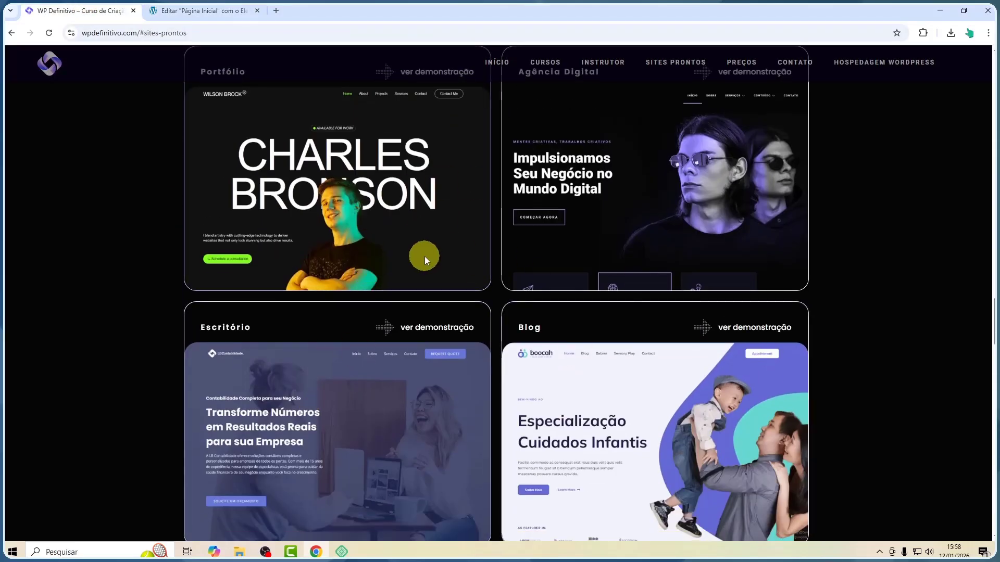
scroll(414, 272, "down", 5)
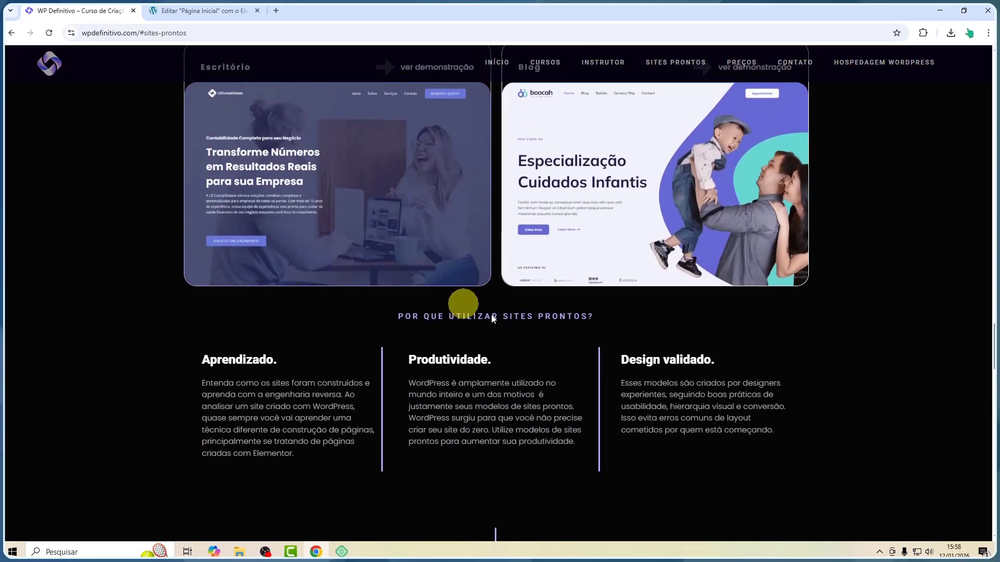
scroll(517, 217, "up", 4)
scroll(514, 230, "up", 8)
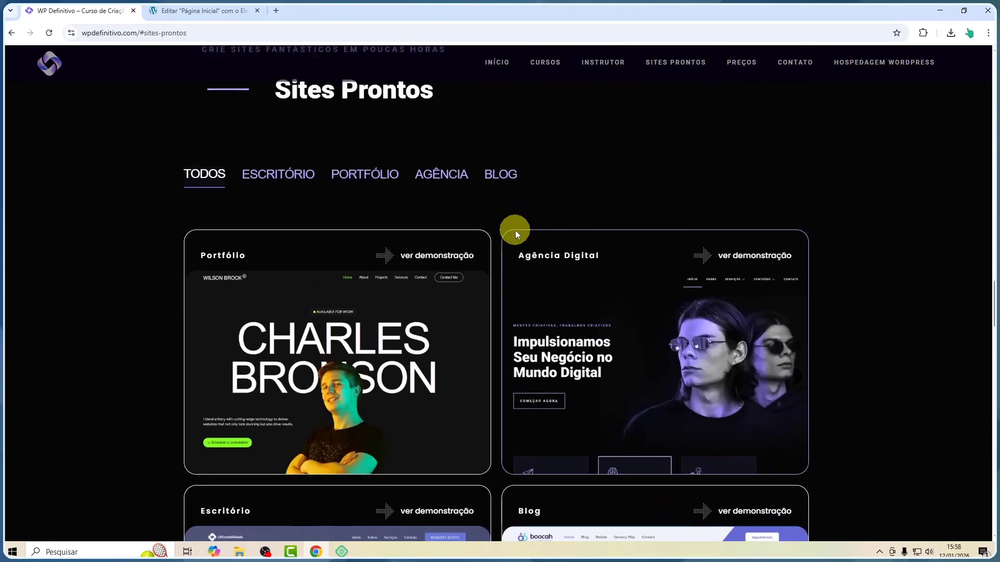
Return to the Elementor editor and add an inner container inside the dark container
left_click(179, 13)
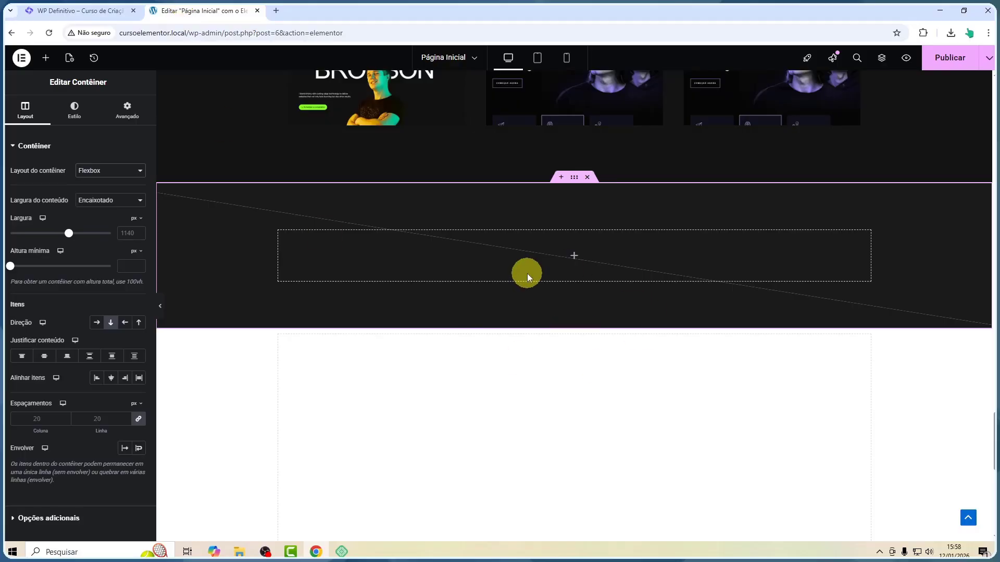
left_click(46, 57)
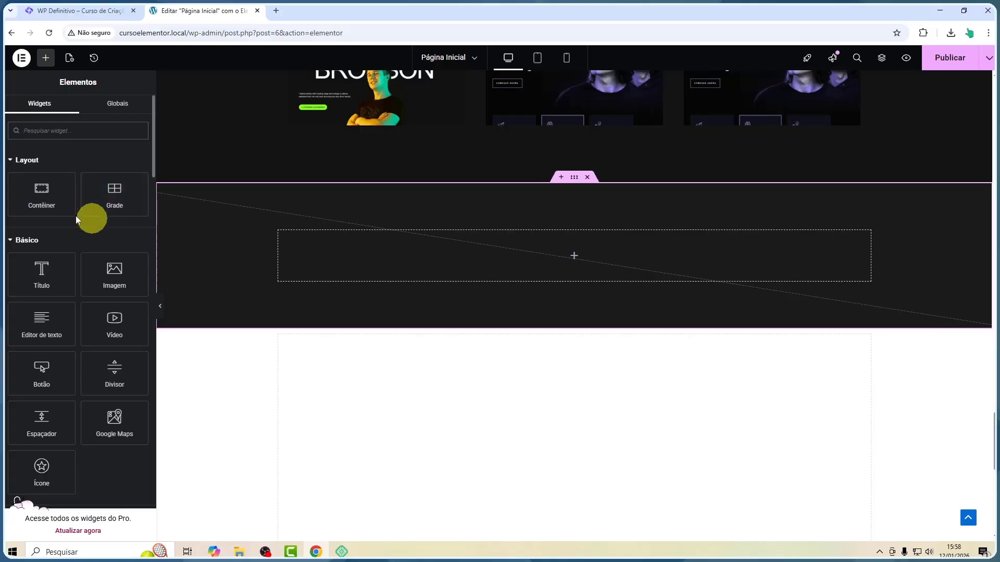
left_click_drag(73, 211, 460, 246)
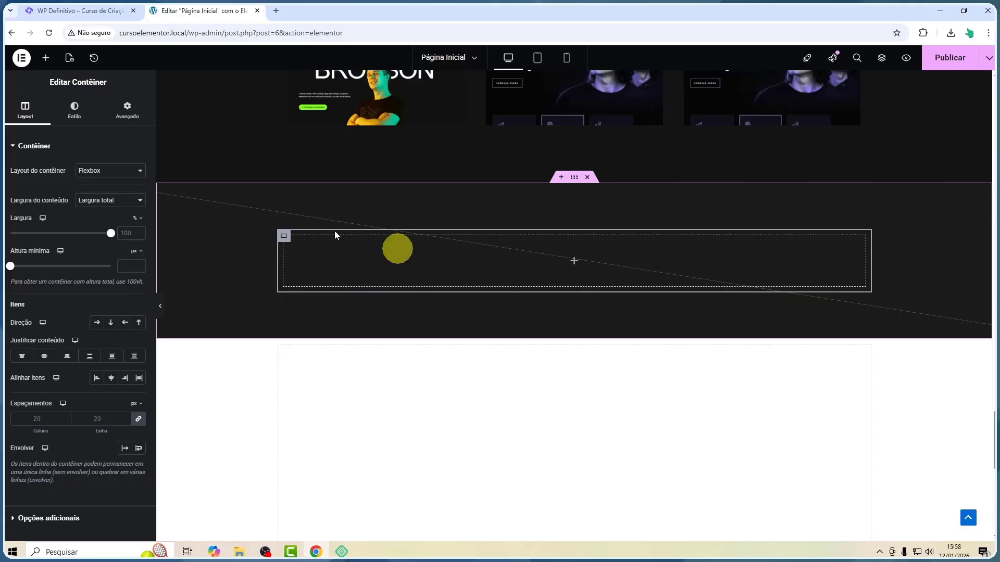
Duplicate the inner container and set the parent container's item direction to row
right_click(285, 237)
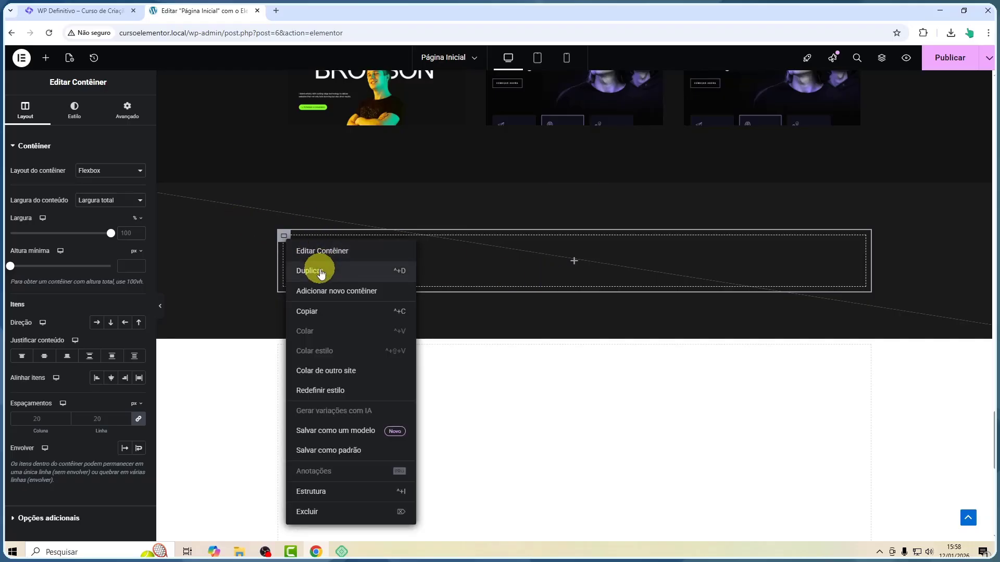
left_click(321, 273)
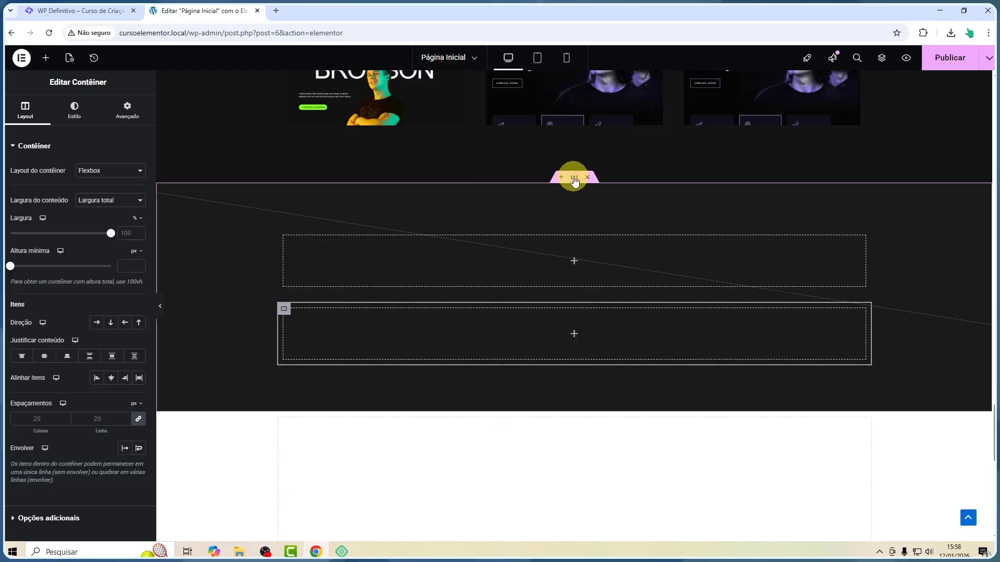
left_click(574, 181)
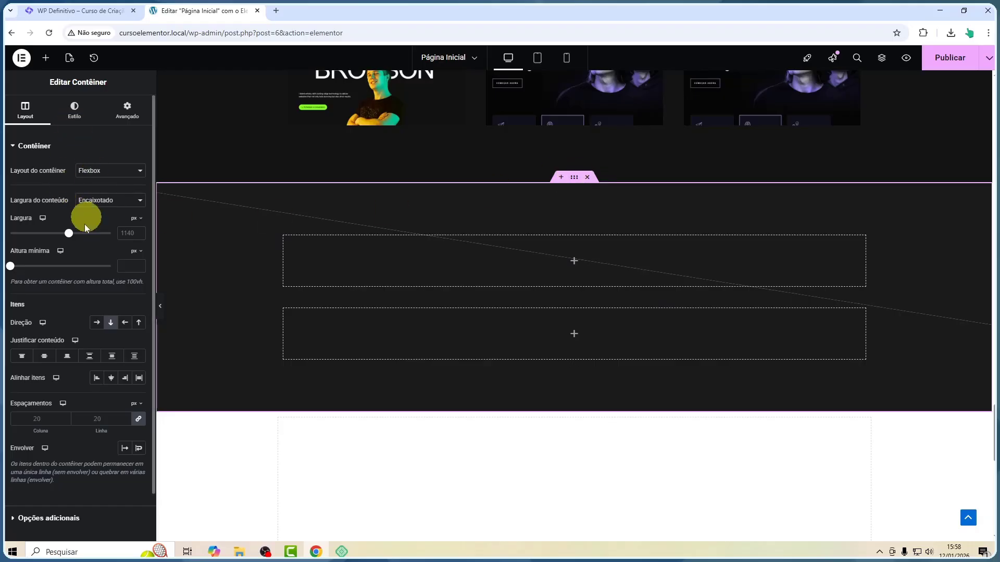
left_click(97, 323)
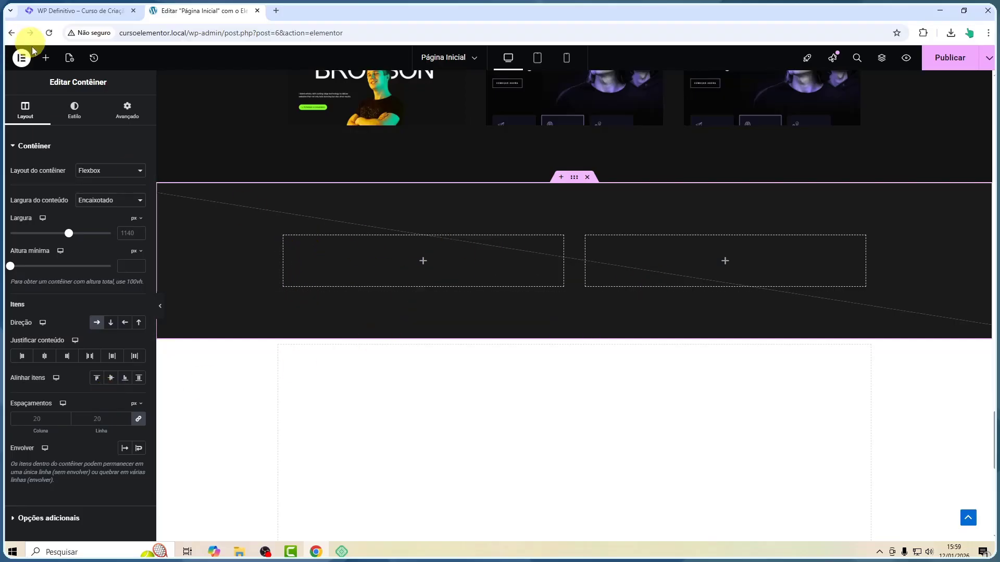
Add an Image widget to the first inner container and choose the 4.webp childcare site screenshot
left_click(47, 58)
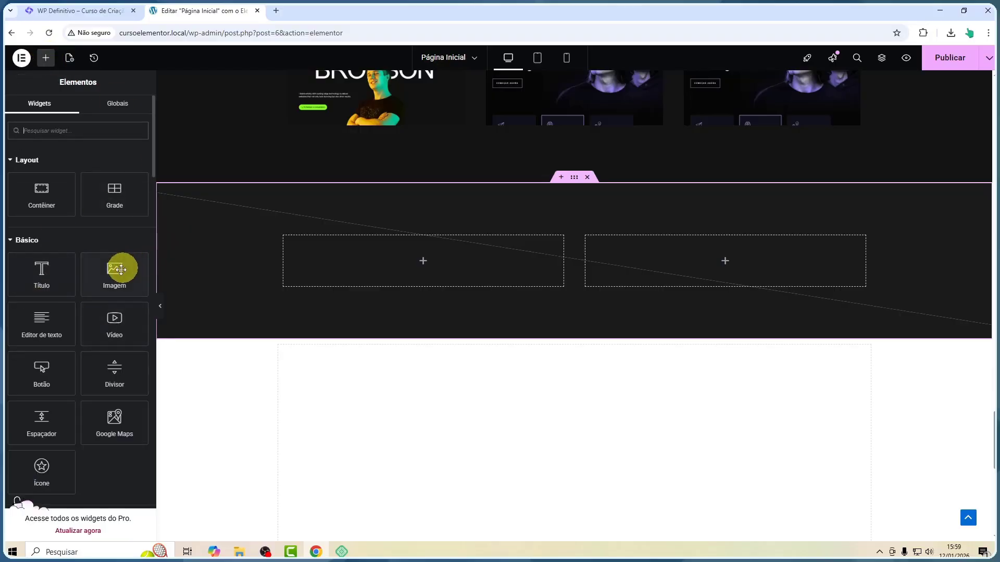
left_click_drag(123, 270, 346, 251)
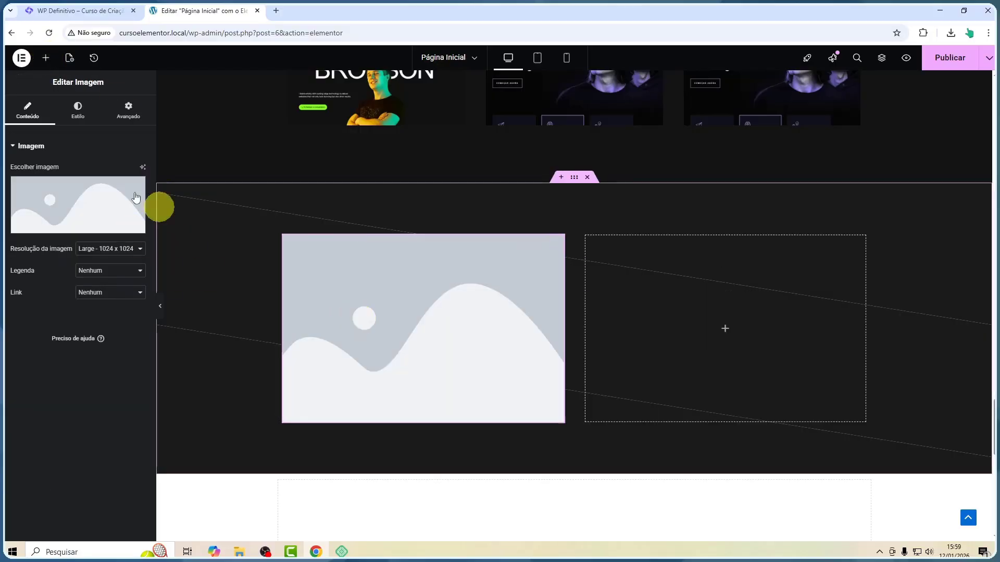
left_click(67, 205)
left_click(396, 182)
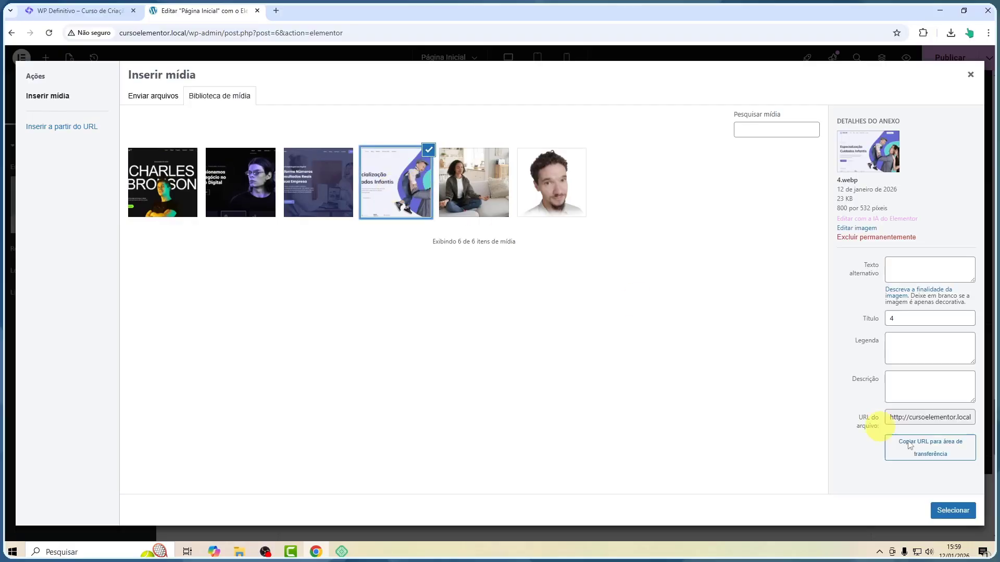
left_click(948, 510)
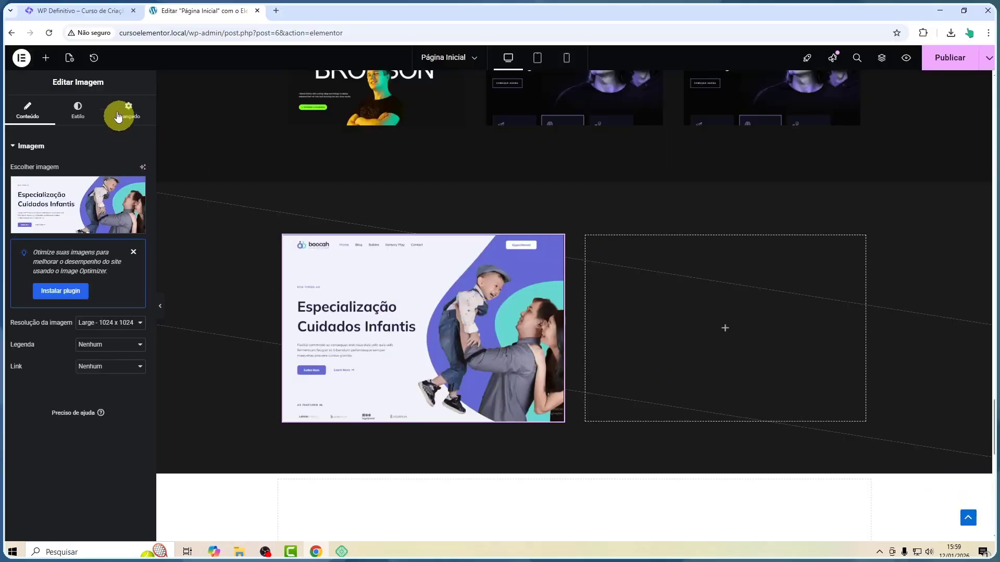
Add an Image widget to the second inner container and choose the 2.webp digital agency screenshot
left_click(46, 58)
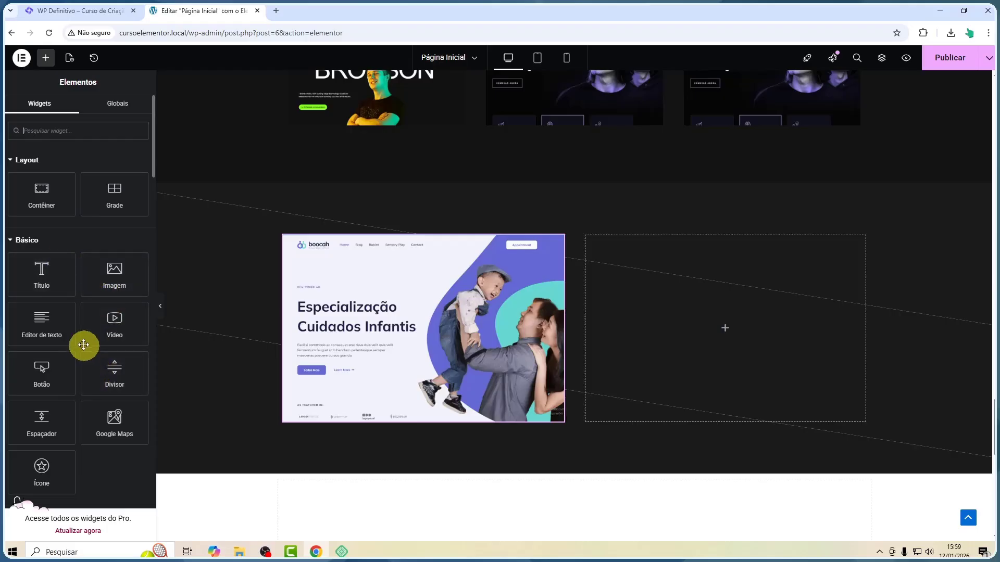
left_click_drag(111, 285, 665, 325)
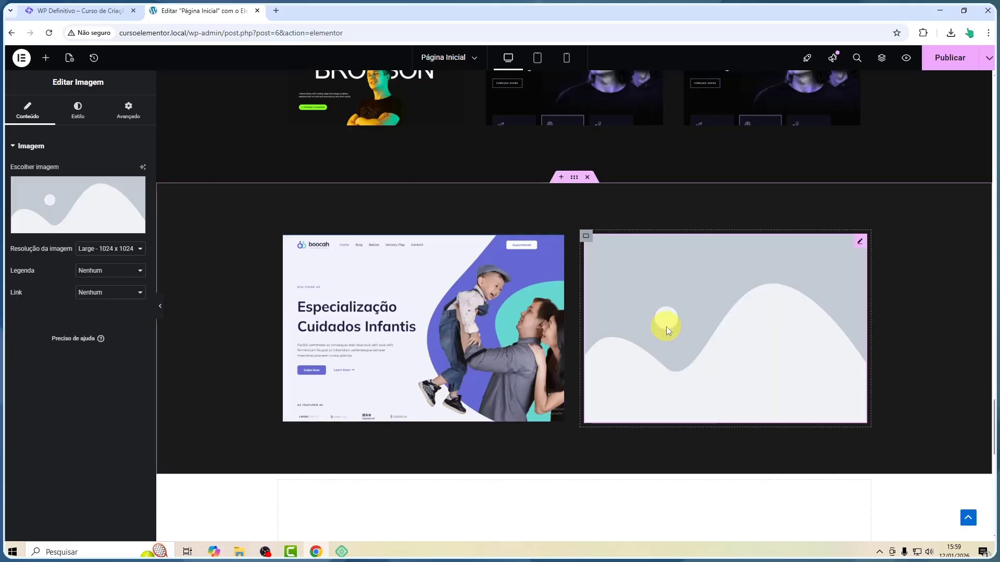
left_click(89, 212)
left_click(249, 206)
left_click(959, 510)
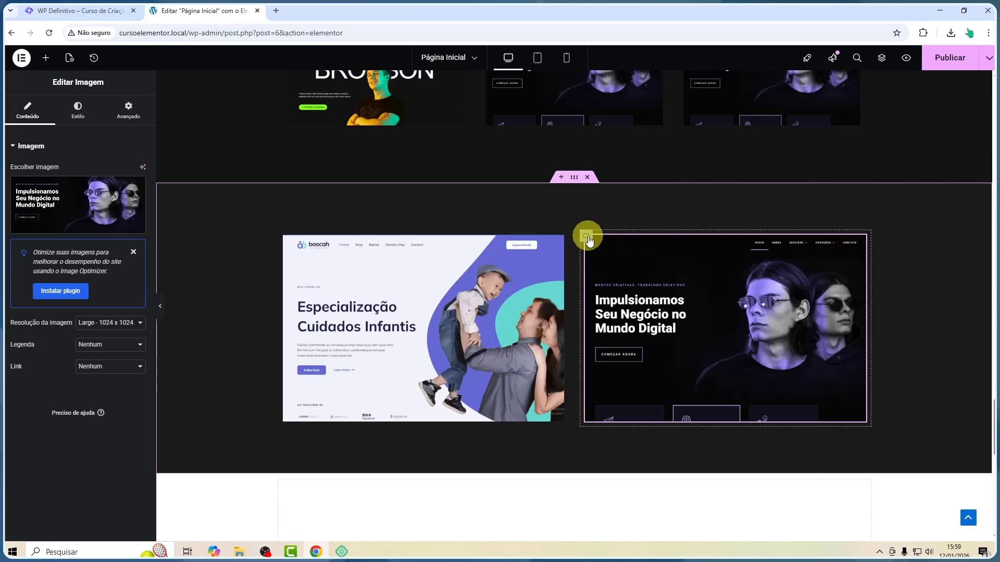
Duplicate the second card container and set the width of all three inner containers to 50%
right_click(587, 238)
left_click(610, 266)
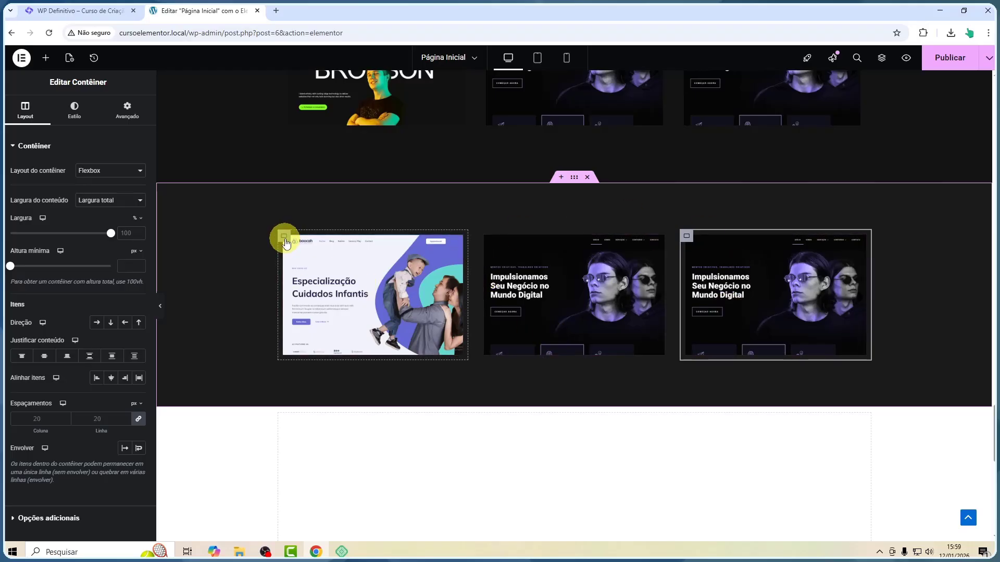
left_click(285, 238)
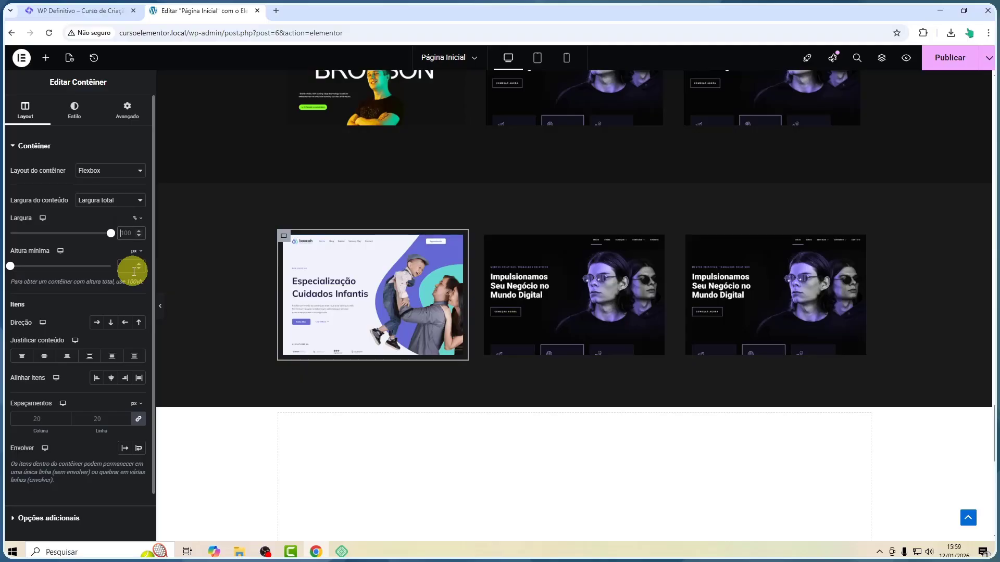
type("50")
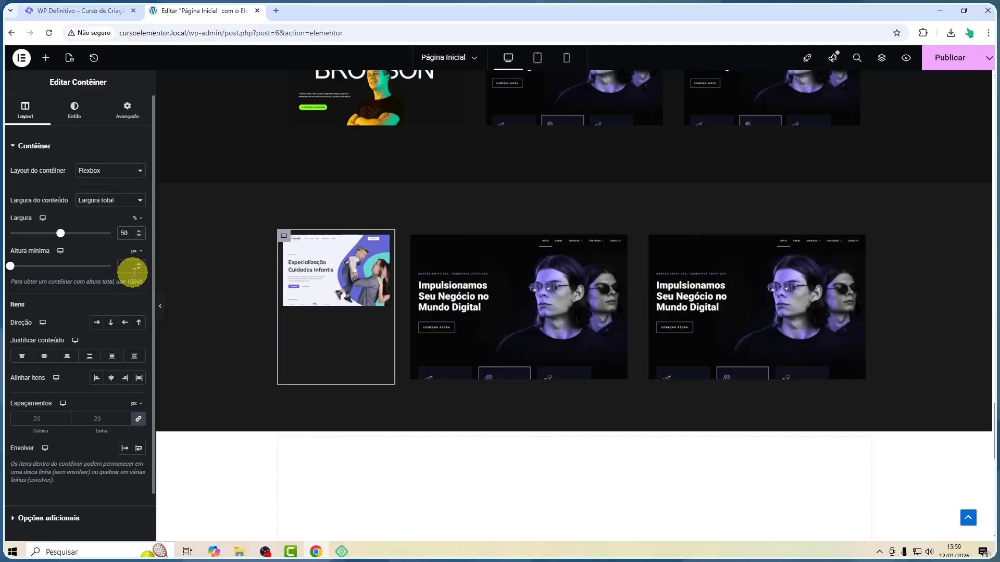
left_click(412, 238)
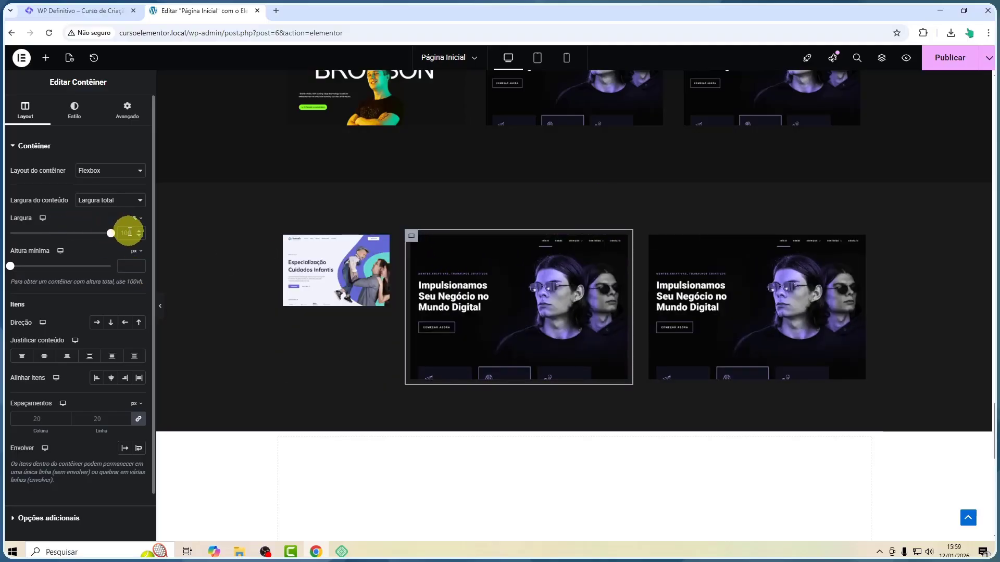
left_click(130, 233)
type("50")
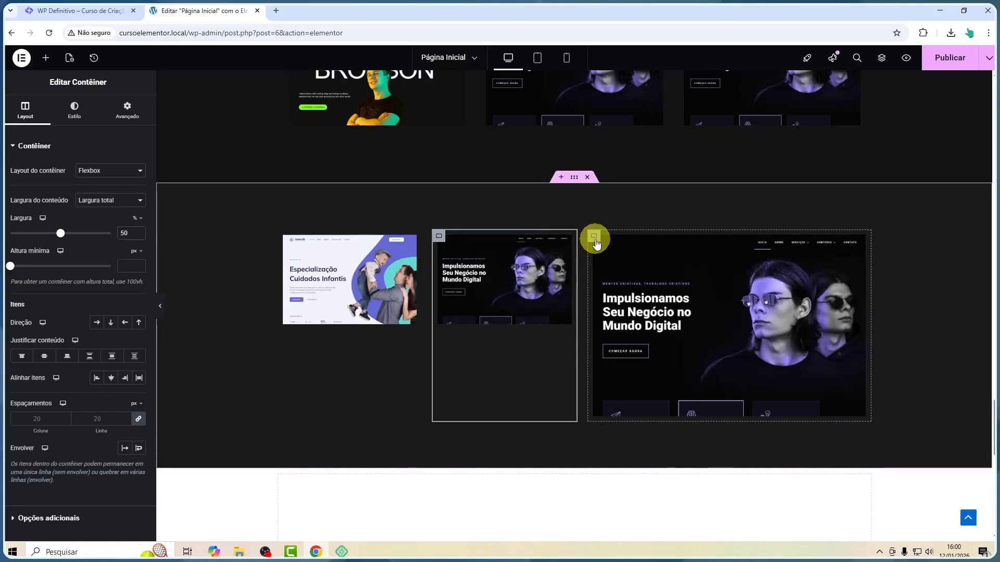
left_click(595, 241)
left_click(126, 234)
type("50")
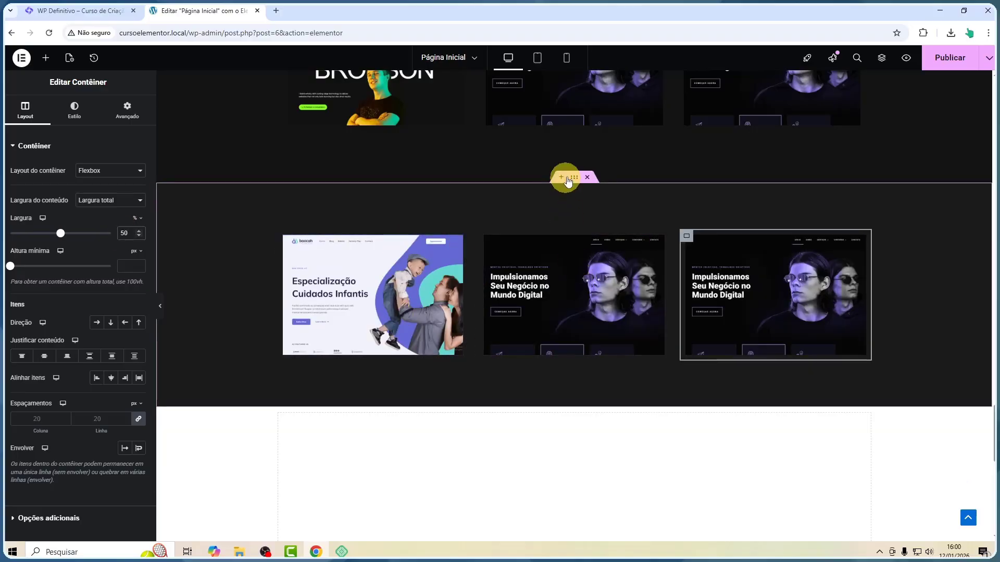
Enable wrapping of items in the parent container
left_click(574, 179)
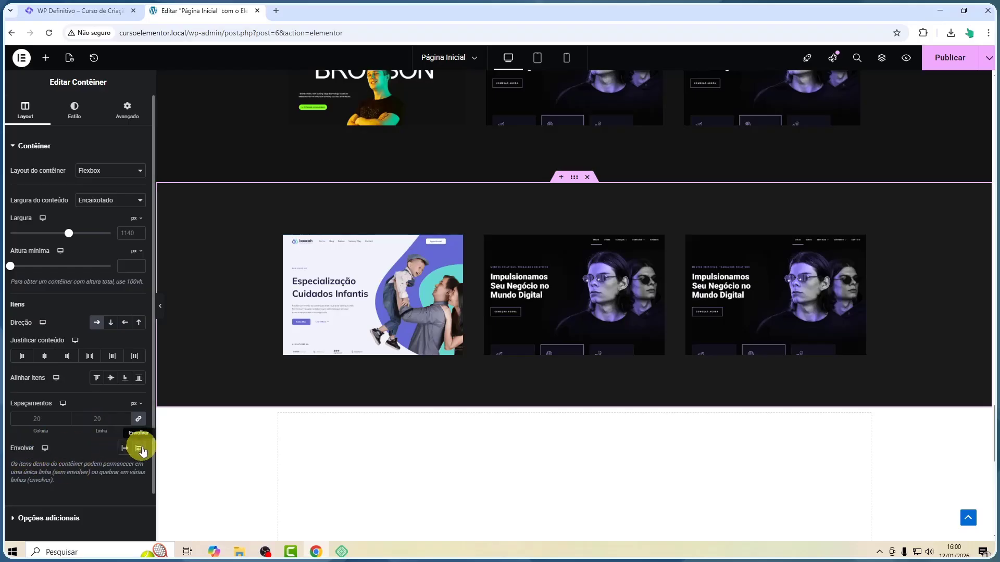
left_click(138, 449)
scroll(580, 286, "down", 8)
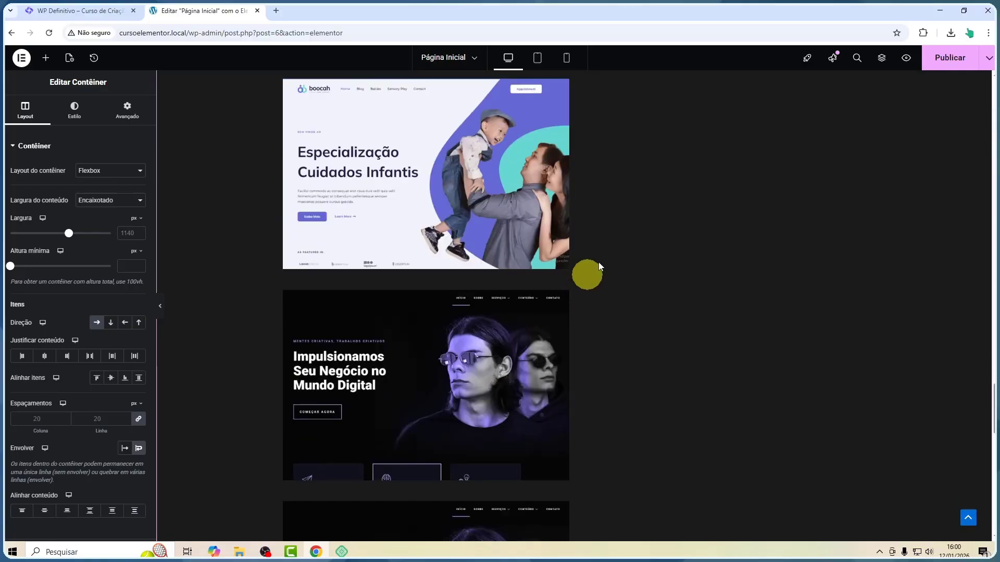
scroll(618, 216, "down", 3)
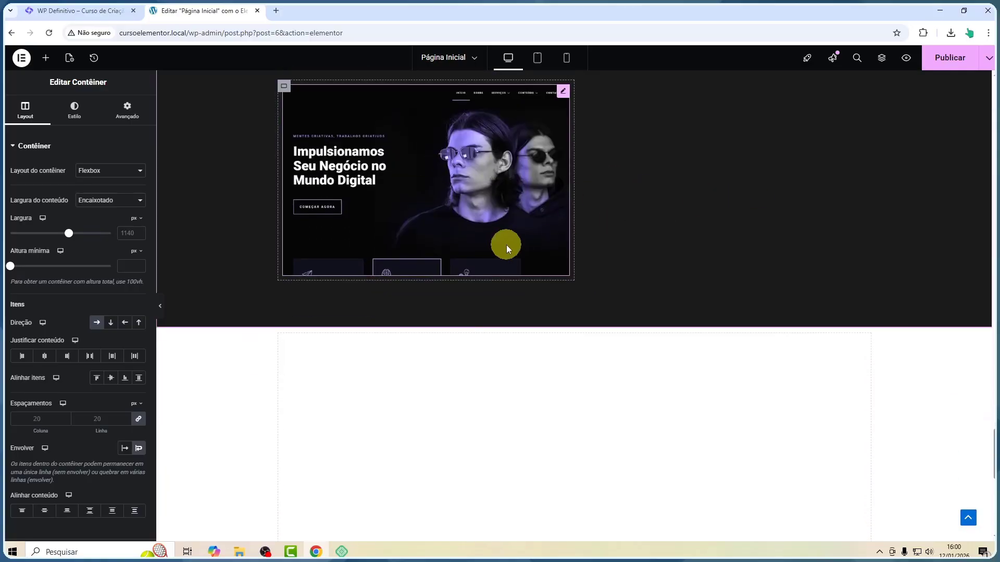
scroll(506, 245, "up", 5)
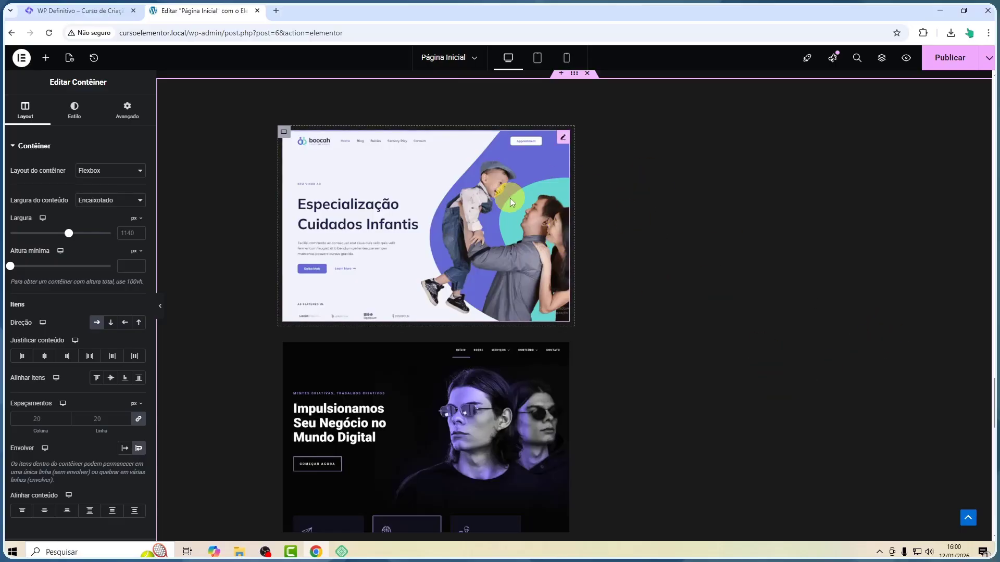
Set the width of each of the three inner card containers to 48%
left_click(285, 134)
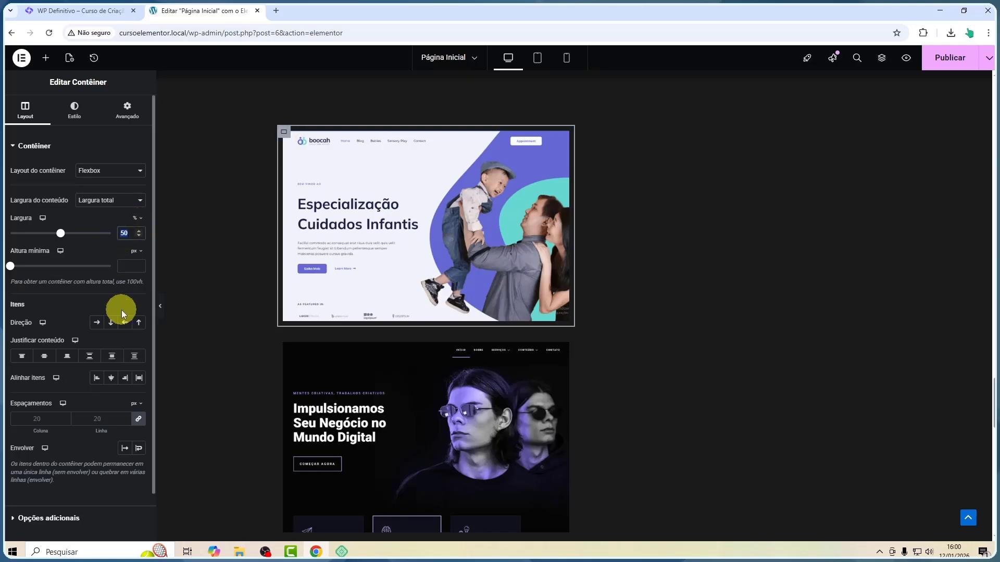
type("48")
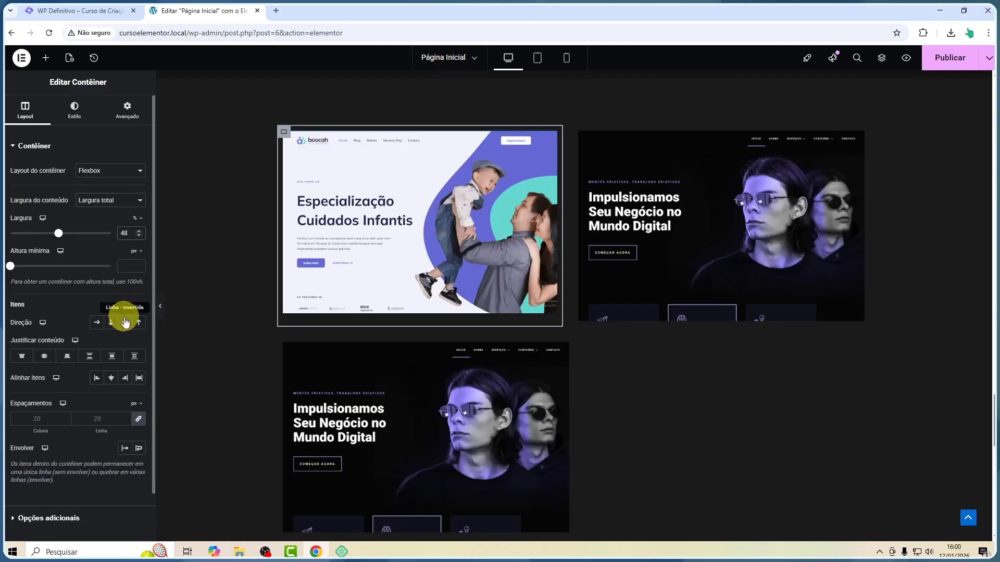
left_click(579, 132)
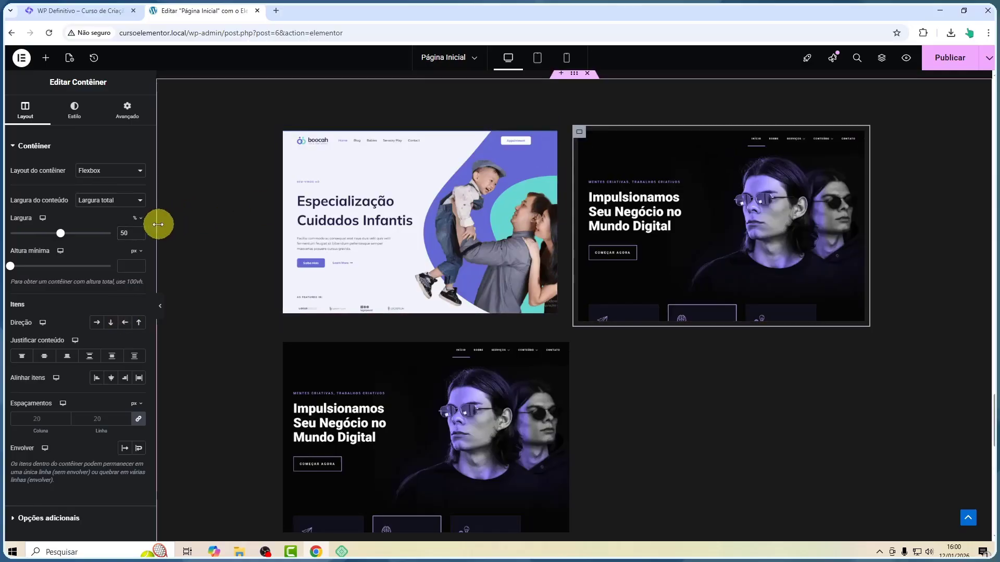
type("48")
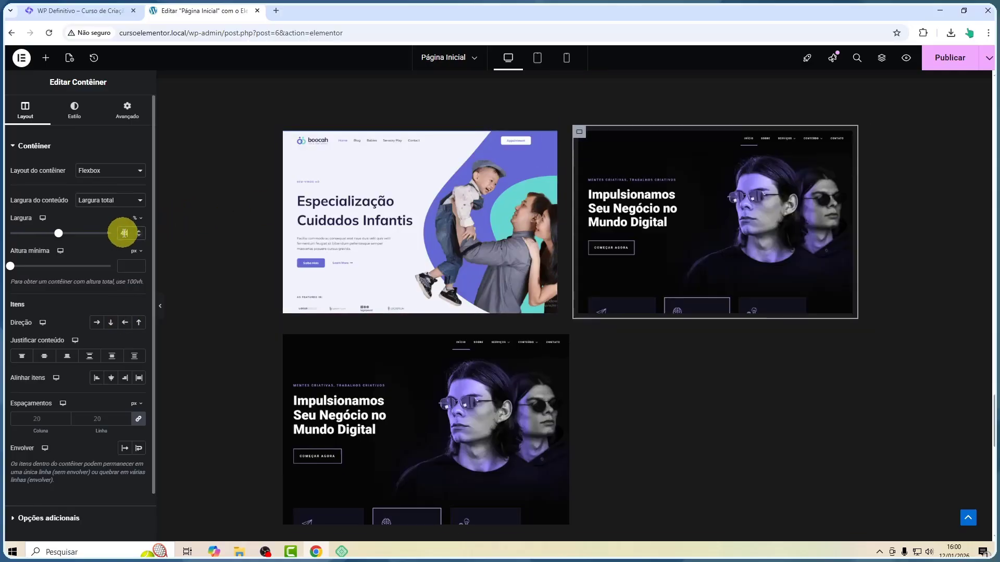
left_click(284, 335)
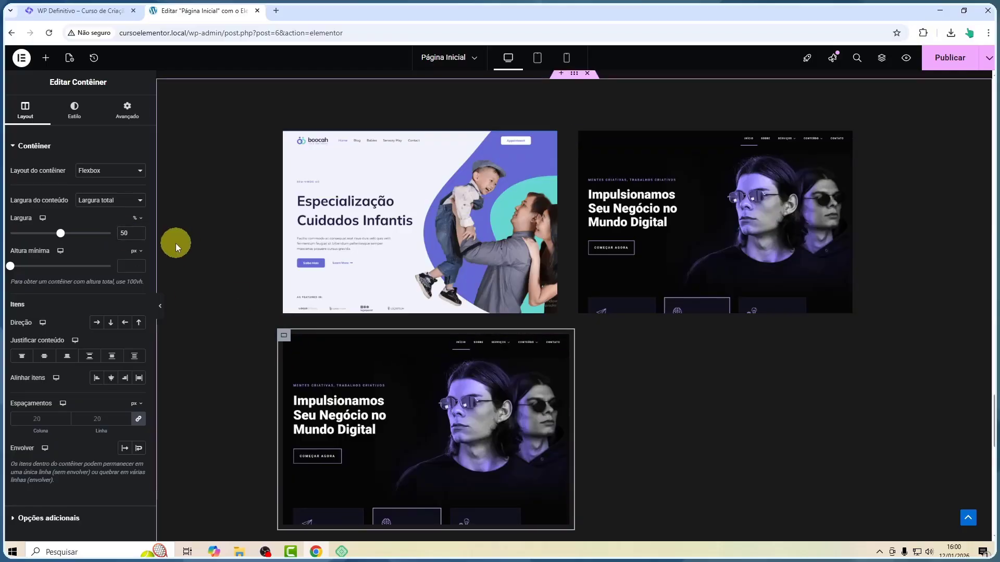
type("48")
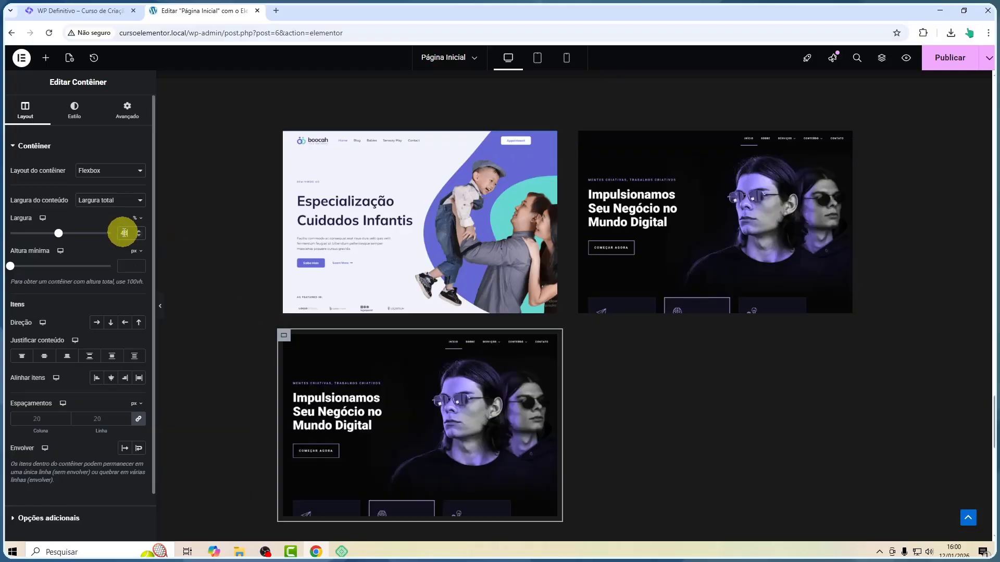
left_click(222, 232)
Duplicate the third card container to create a fourth card
scroll(665, 228, "down", 1)
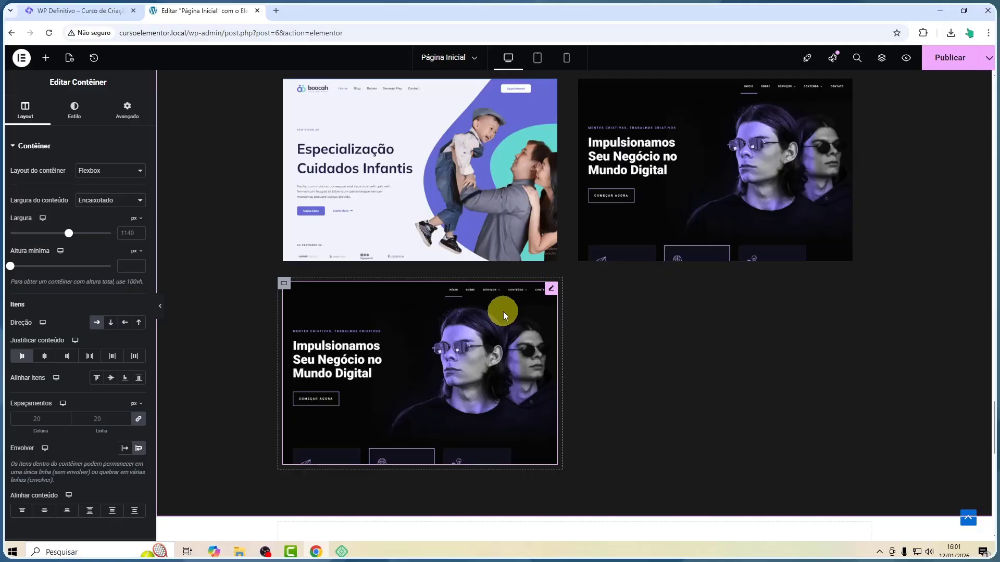
scroll(503, 312, "up", 2)
scroll(503, 312, "down", 3)
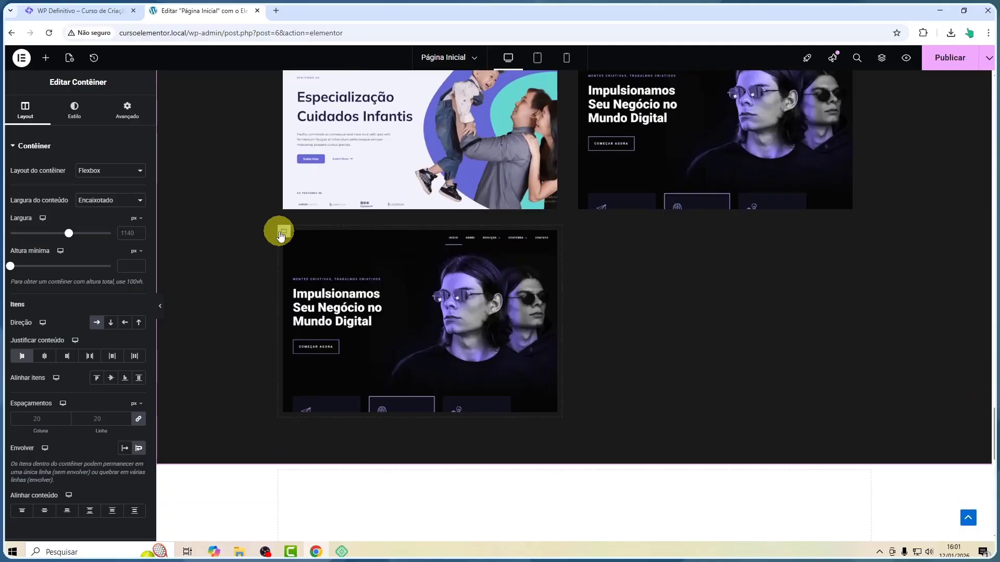
right_click(283, 236)
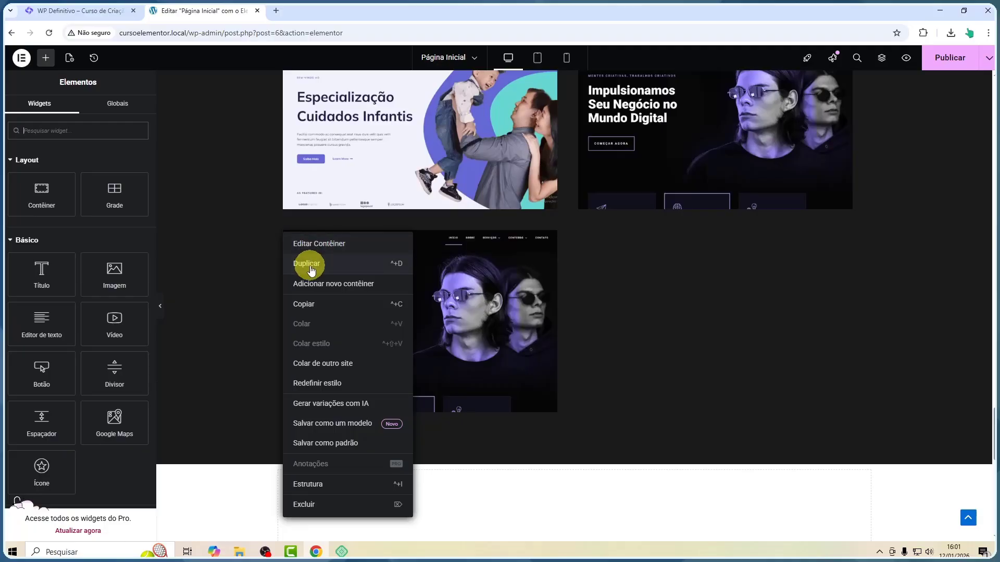
left_click(307, 262)
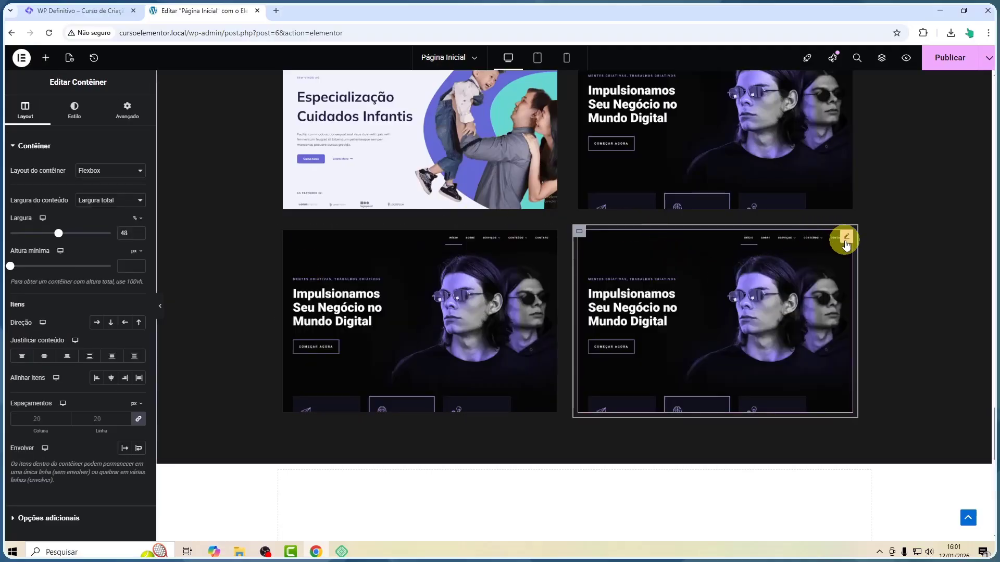
Replace the fourth card's image with the Charles Bronson template screenshot from the media library
left_click(845, 236)
left_click(72, 197)
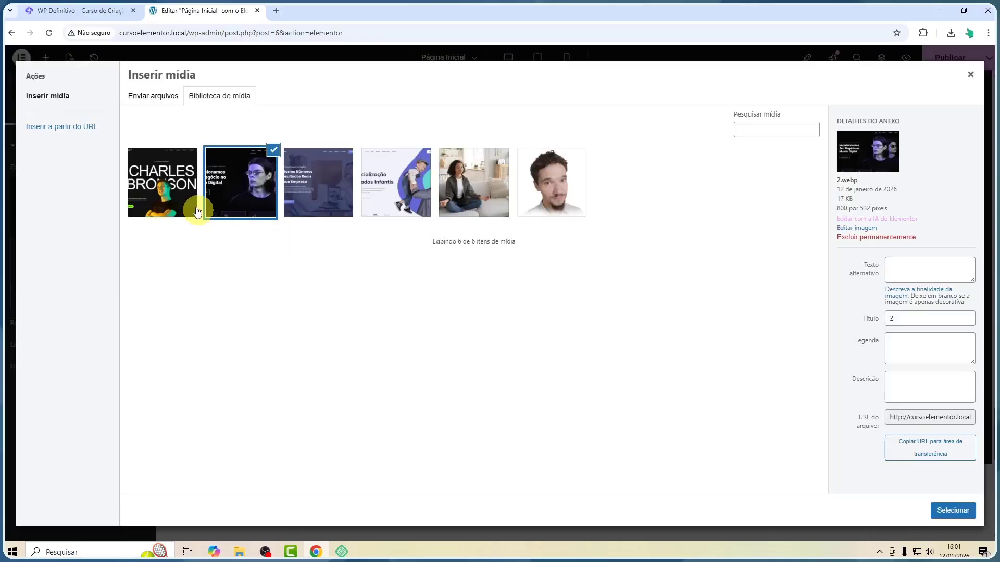
left_click(140, 177)
left_click(953, 510)
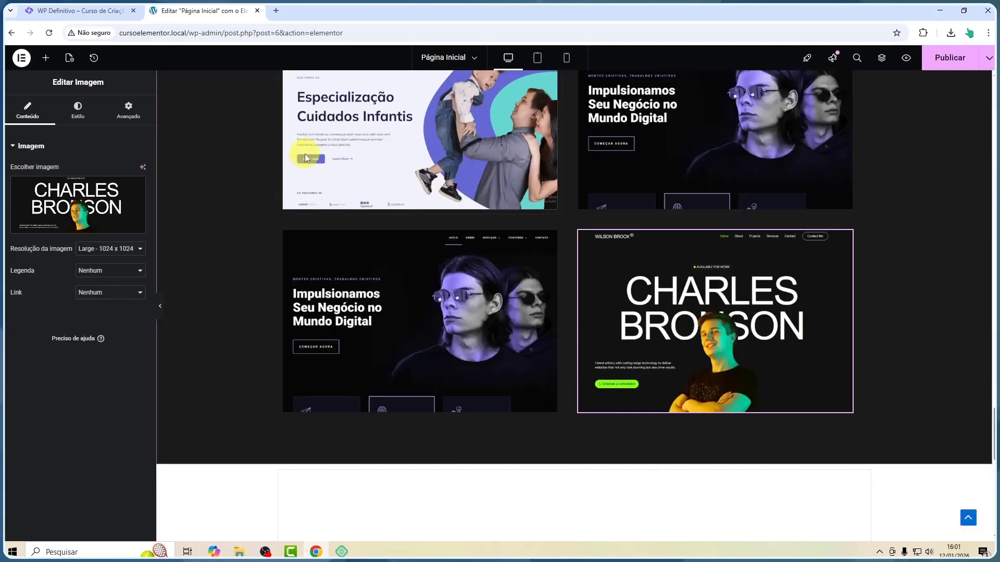
Duplicate the fourth card container to create a fifth card
scroll(469, 211, "down", 1)
scroll(495, 224, "up", 3)
scroll(569, 249, "down", 2)
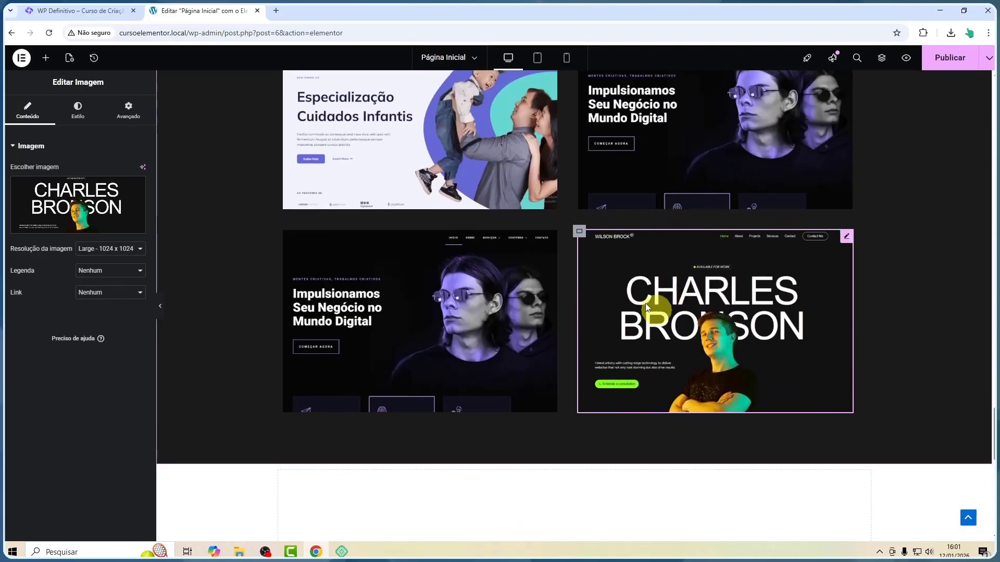
right_click(579, 232)
left_click(604, 267)
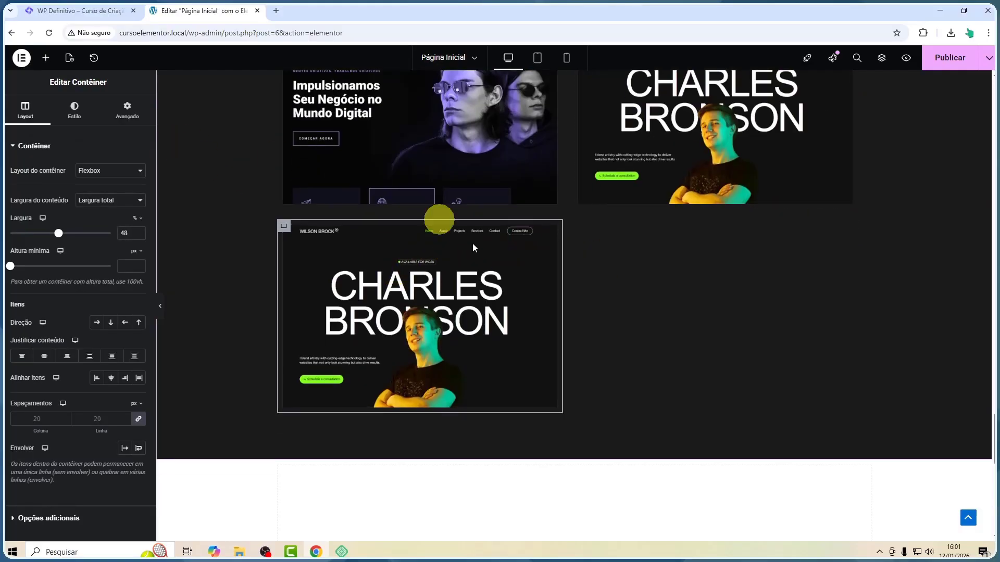
Replace the fifth card's image with the photo of the woman meditating on a sofa
left_click(551, 231)
left_click(77, 198)
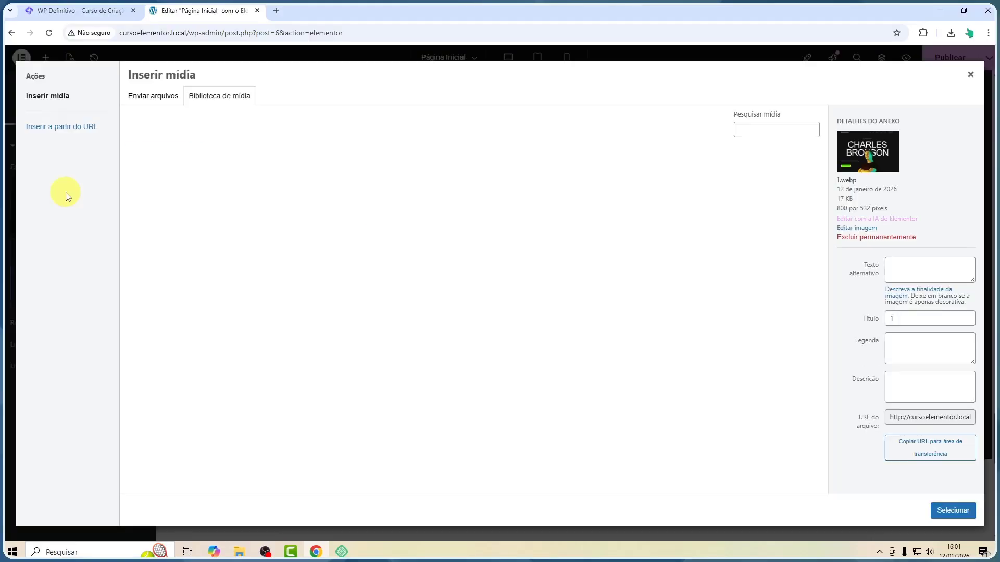
left_click(489, 193)
left_click(952, 510)
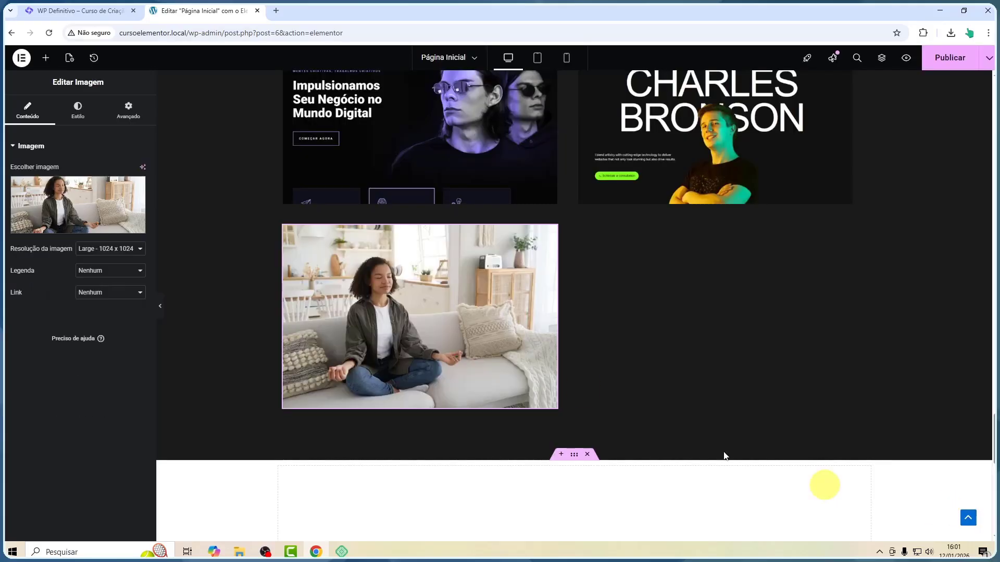
Hide the editor panel to inspect the card grid at full width
key("ctrl+p")
scroll(665, 338, "up", 8)
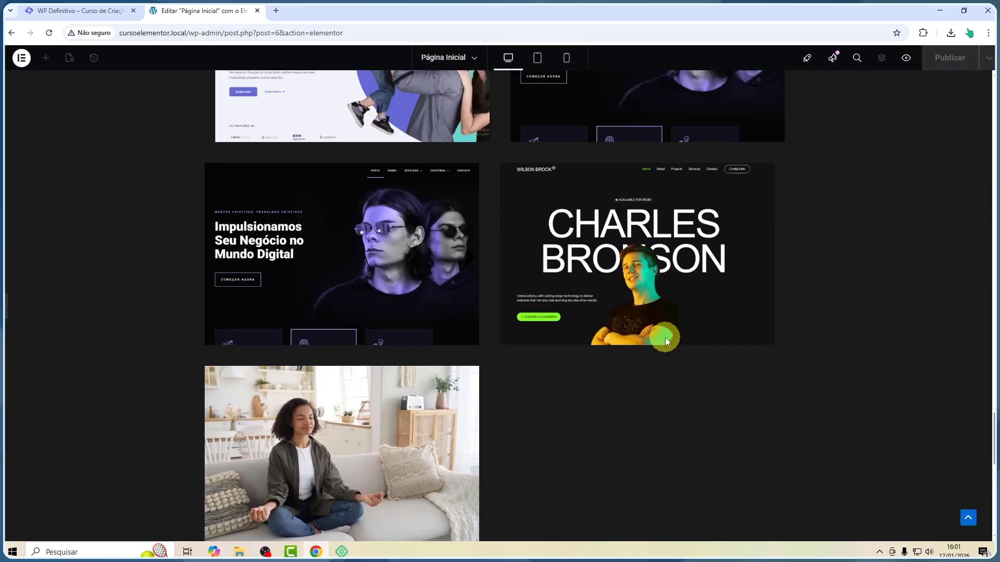
scroll(479, 348, "down", 6)
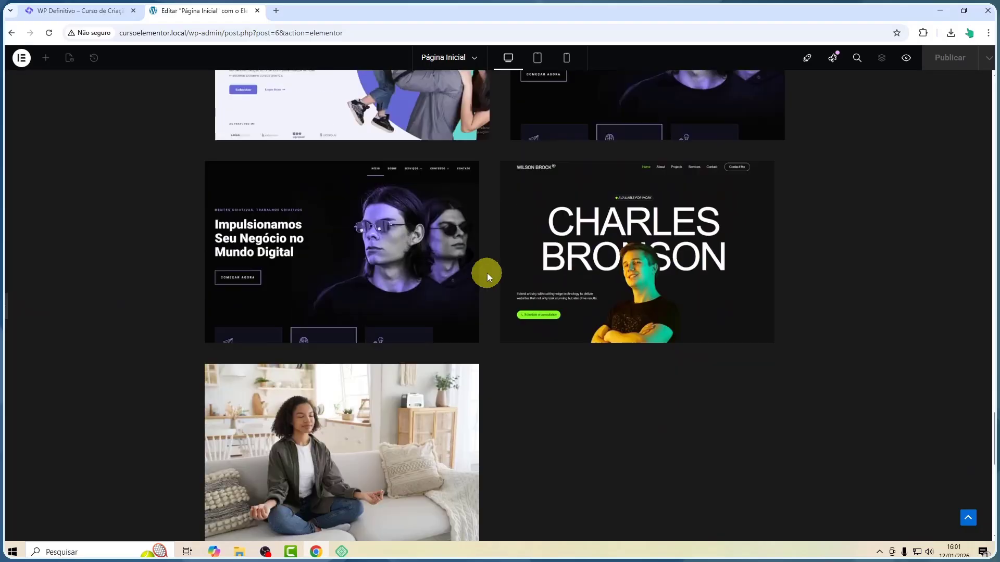
scroll(589, 292, "up", 2)
scroll(585, 297, "up", 2)
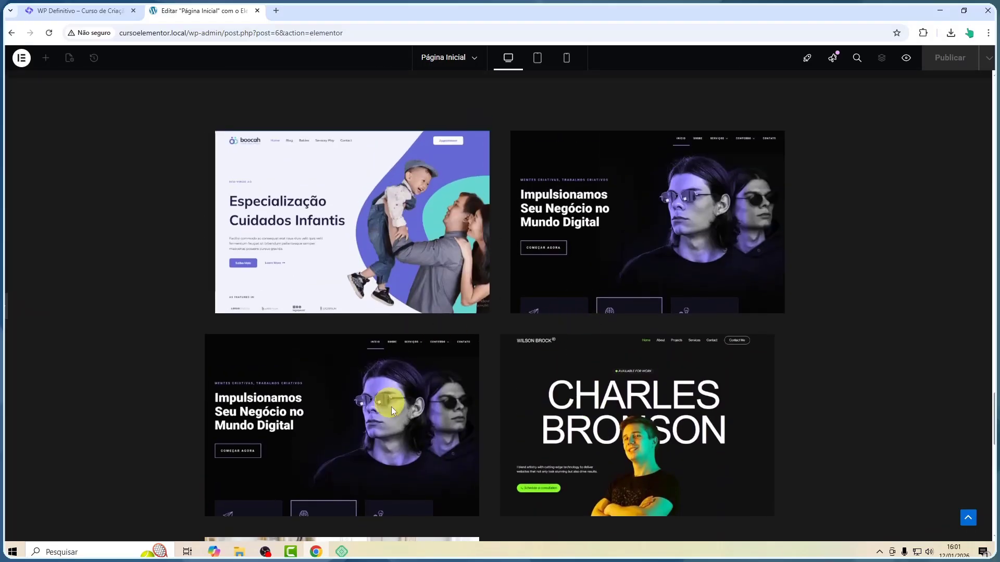
left_click(8, 305)
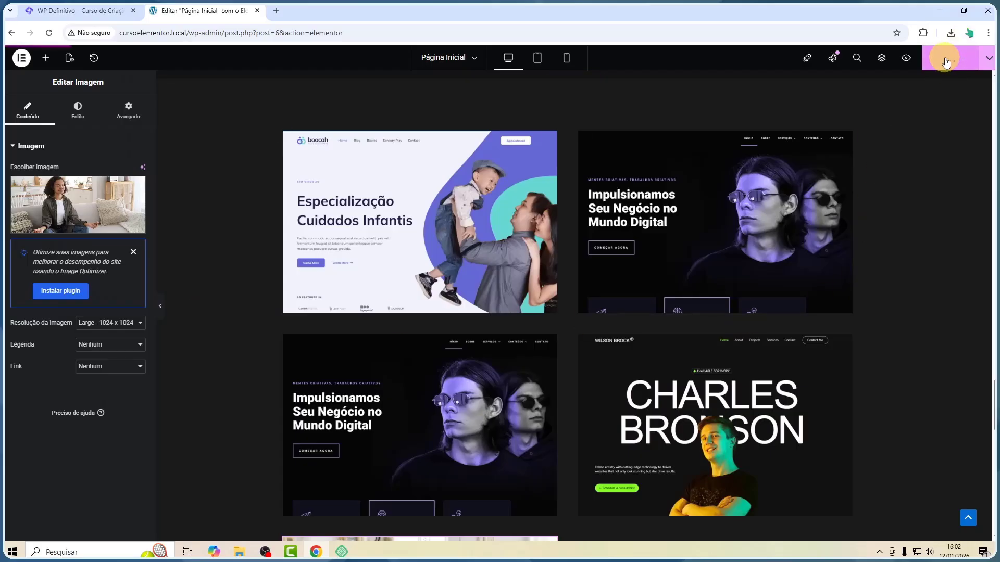
Open the page preview in a new tab and scroll through the Sites Prontos card grid
left_click(906, 58)
scroll(179, 285, "down", 15)
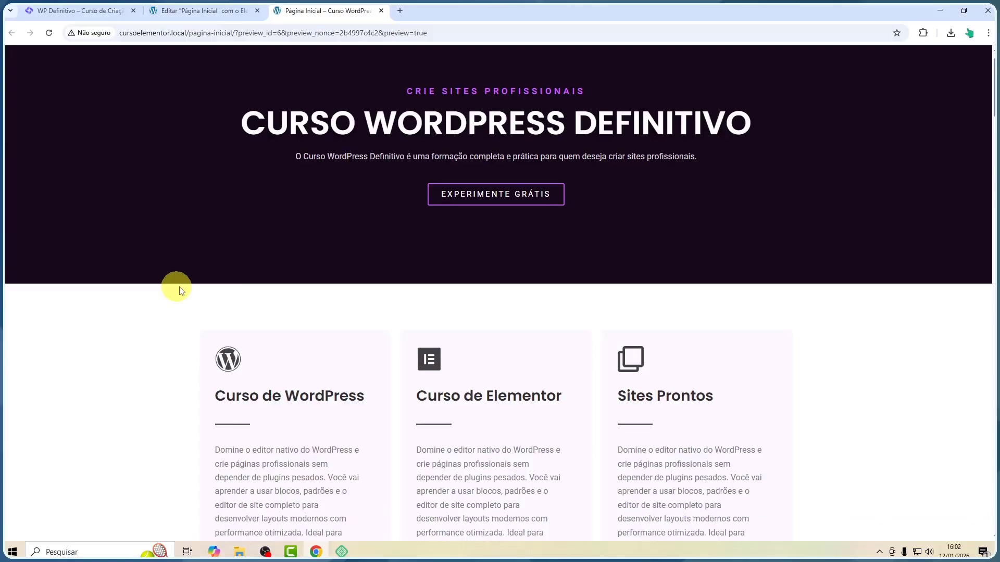
scroll(182, 289, "down", 20)
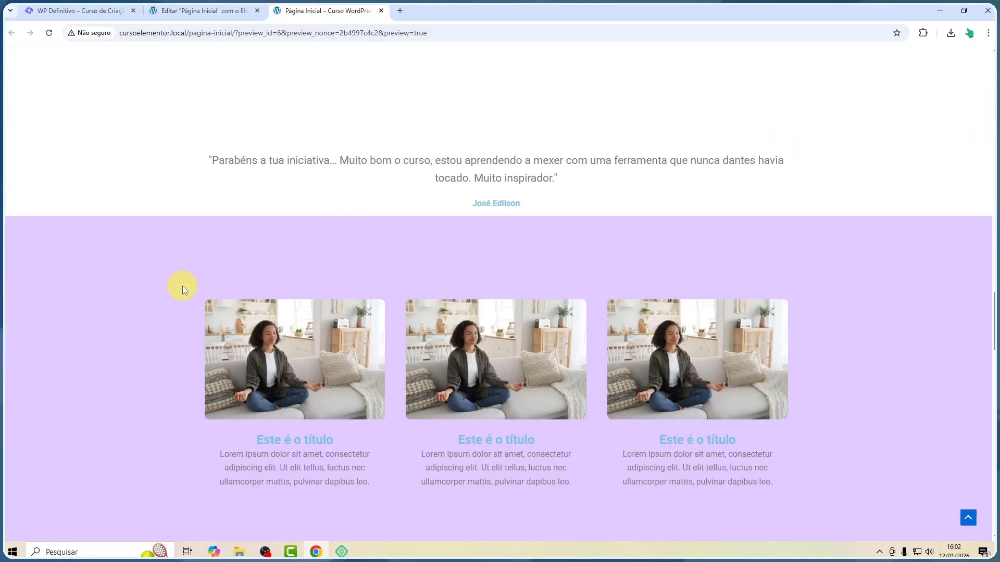
scroll(182, 286, "down", 7)
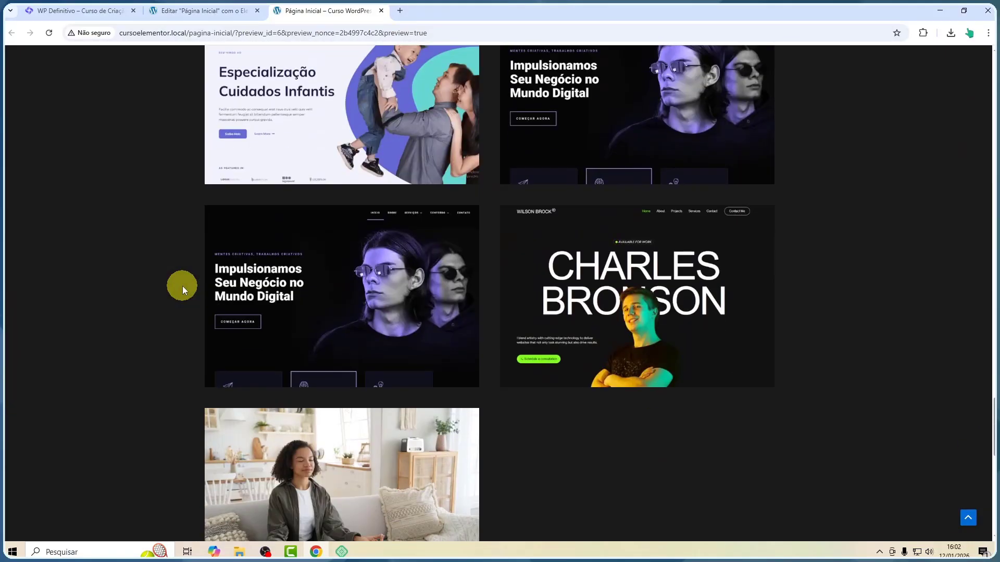
scroll(381, 308, "down", 5)
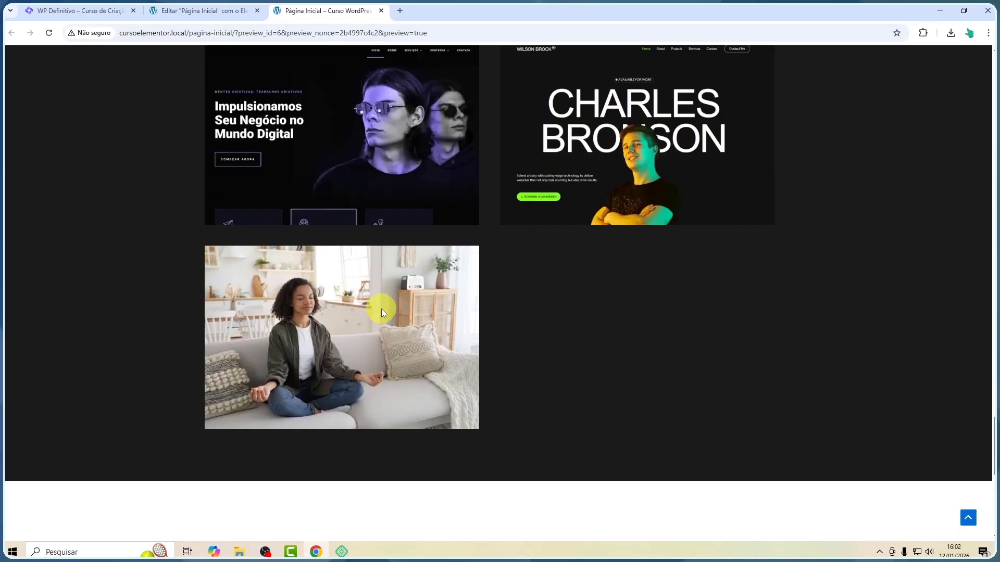
scroll(442, 304, "up", 10)
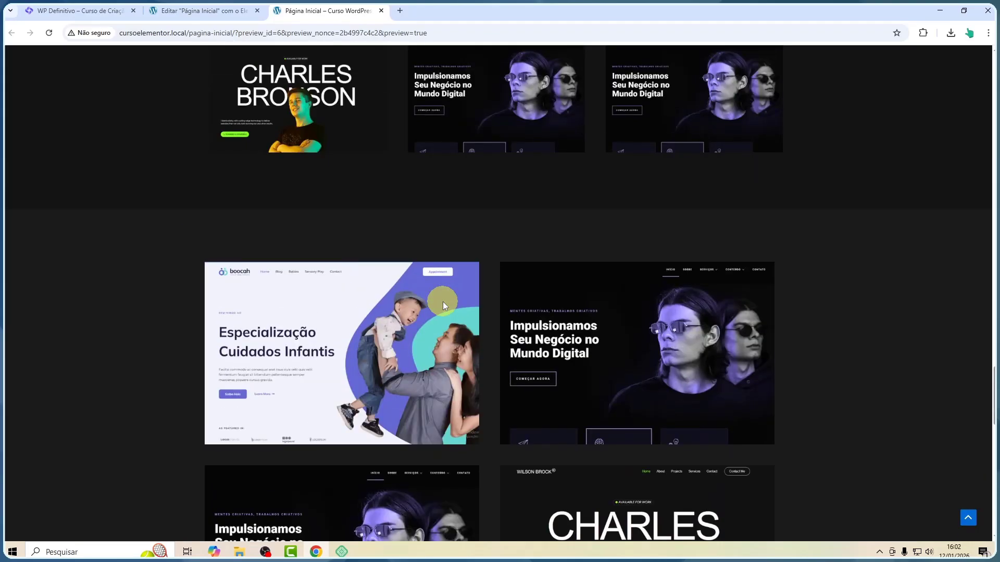
scroll(436, 301, "down", 5)
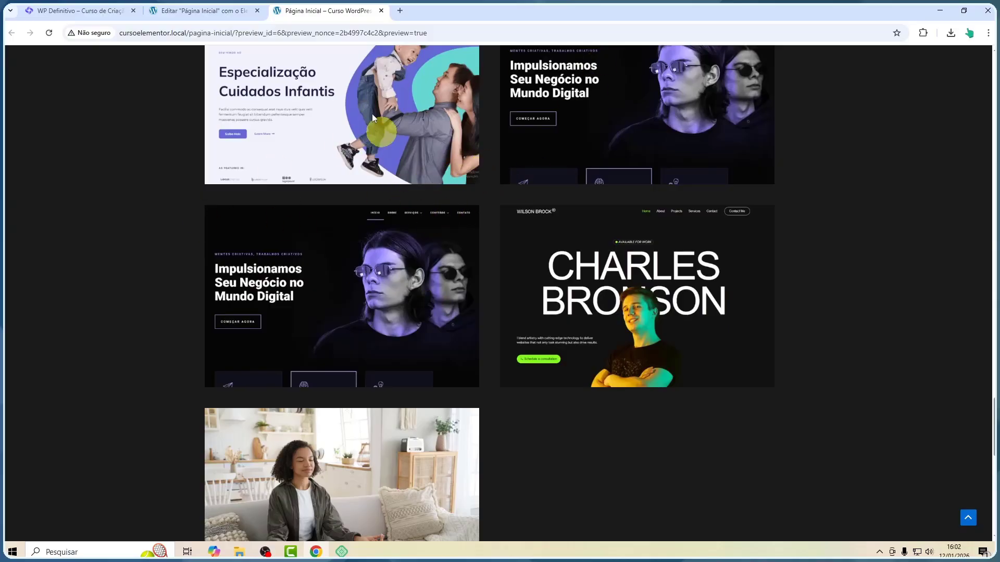
left_click(190, 12)
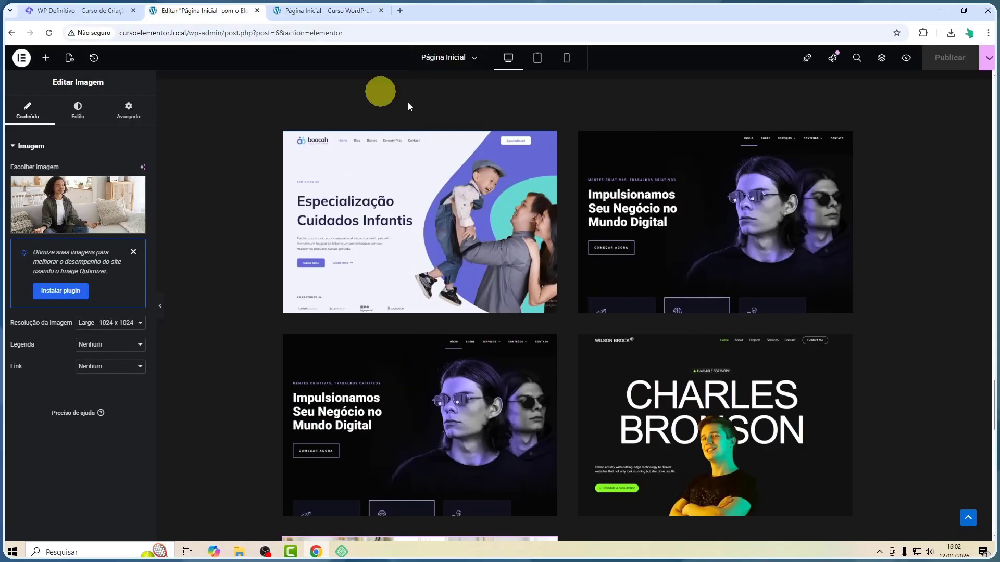
scroll(460, 292, "down", 1)
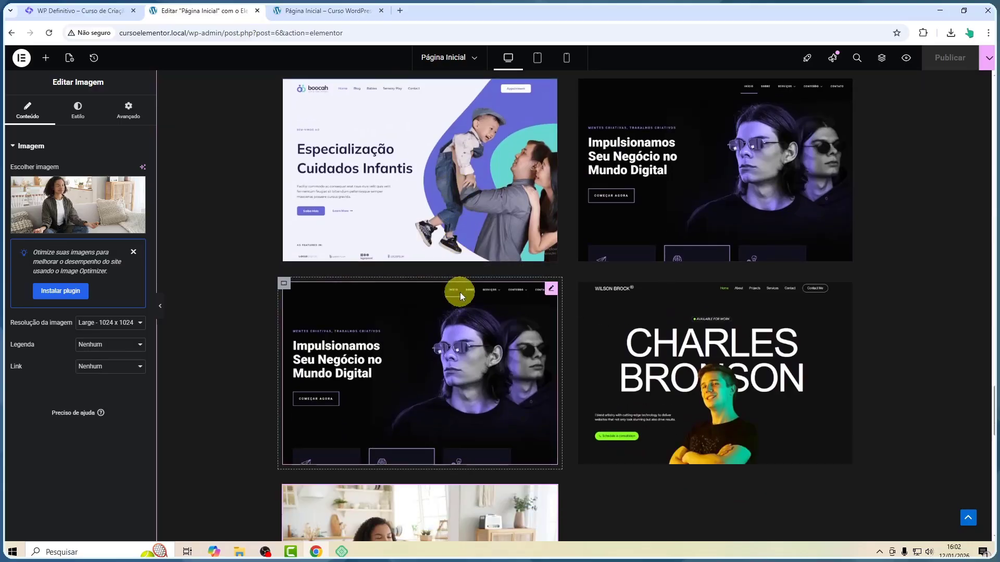
left_click(160, 308)
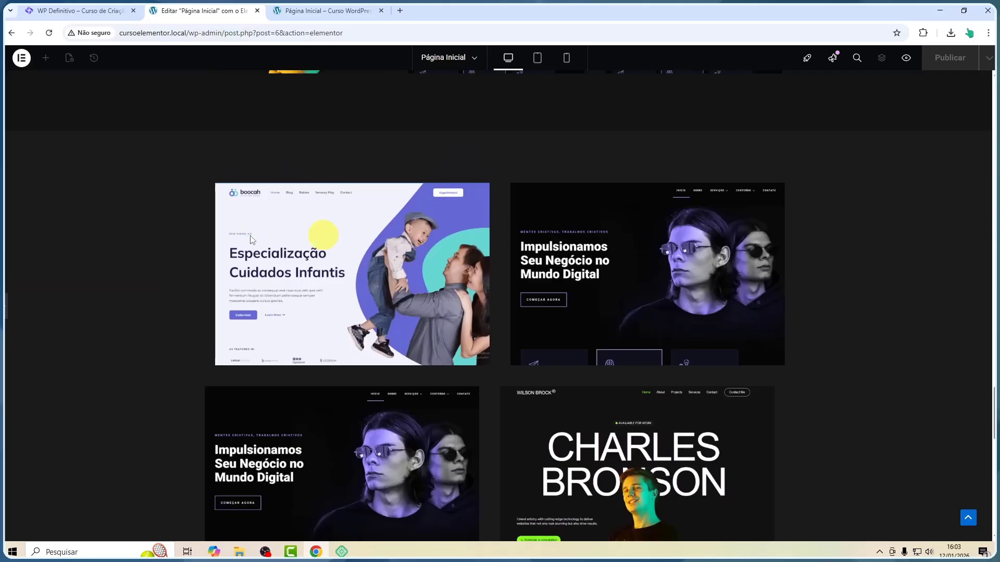
left_click(11, 311)
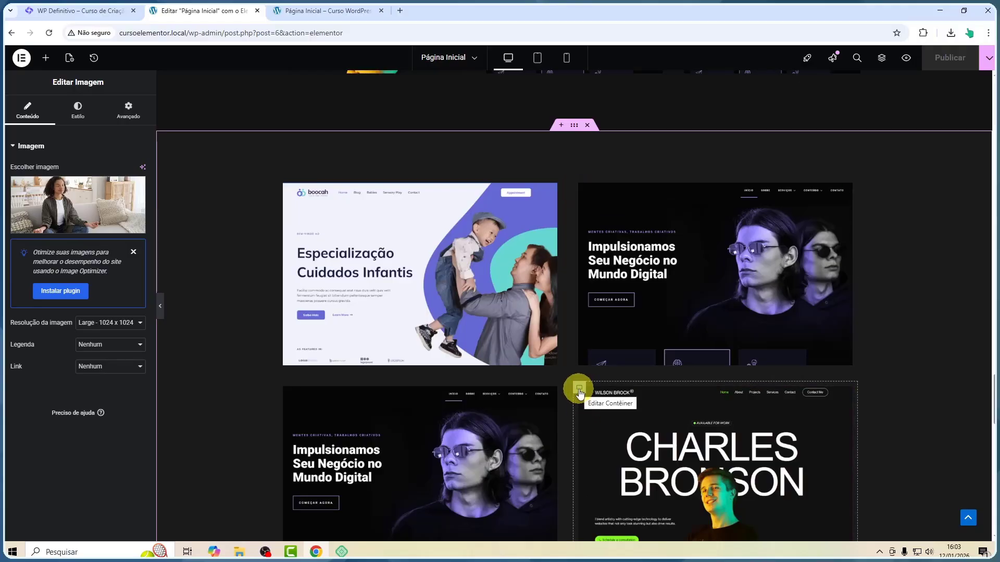
scroll(577, 391, "down", 4)
scroll(578, 391, "up", 3)
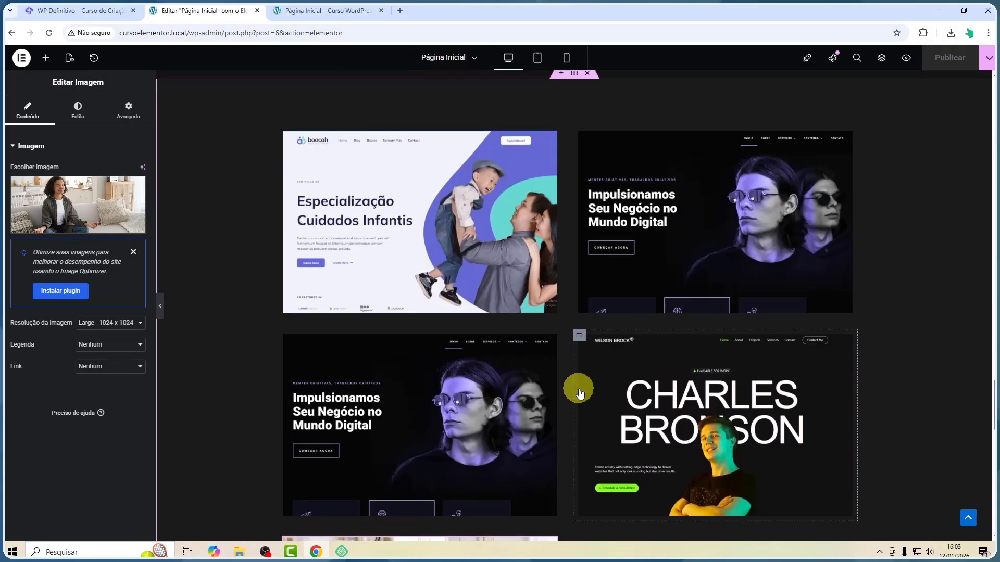
Rename the dark Sites Prontos container as Portfólio in the Structure navigator
left_click(881, 60)
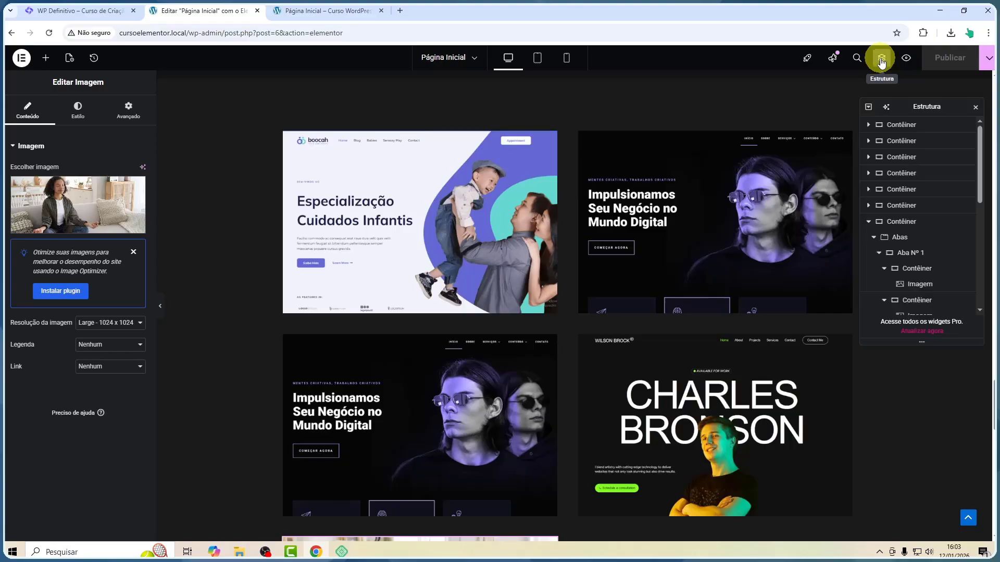
left_click(865, 227)
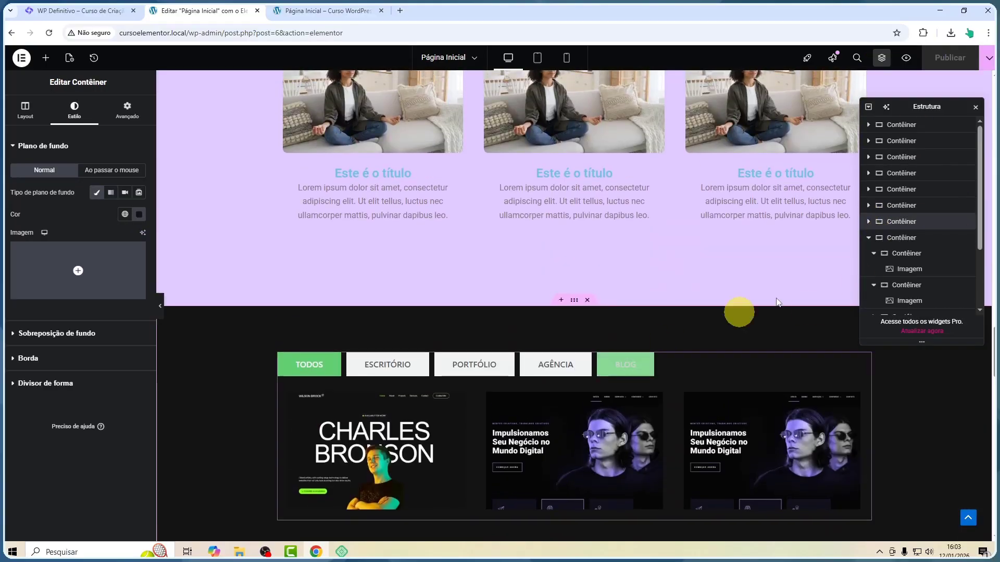
scroll(880, 260, "down", 2)
scroll(680, 379, "down", 4)
scroll(691, 261, "down", 3)
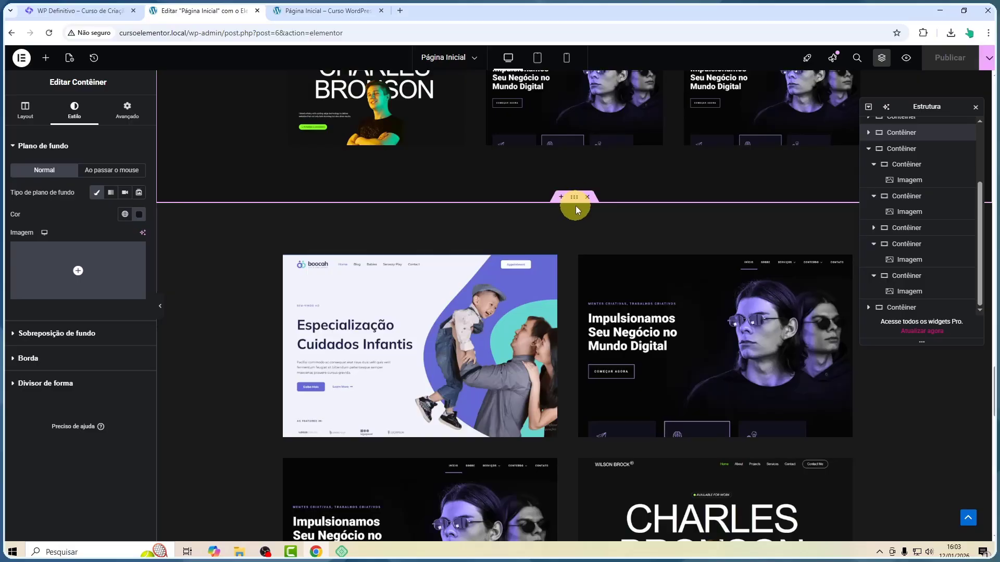
left_click(573, 197)
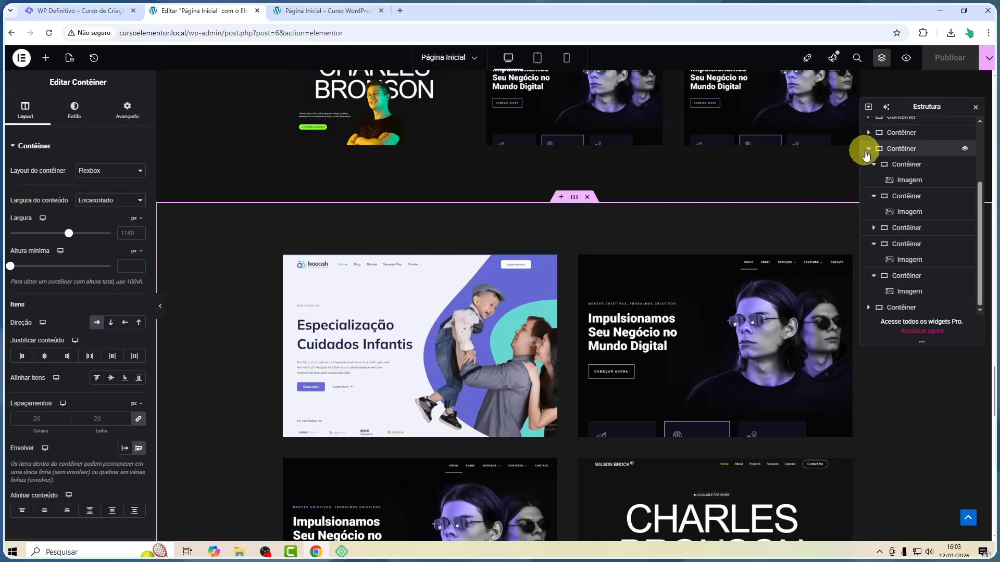
left_click(868, 149)
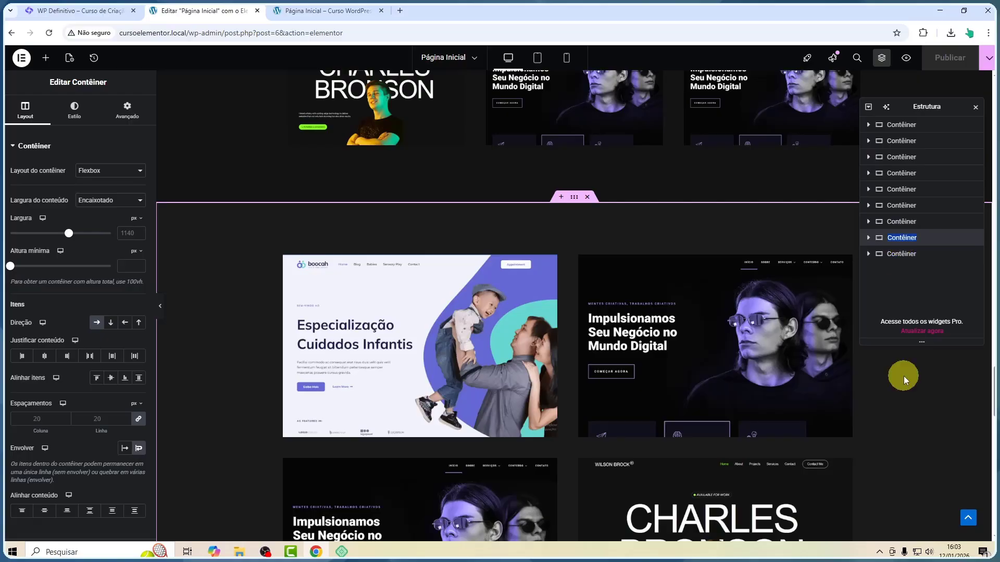
type("pORTF")
key("BackSpace")
key("BackSpace")
key("BackSpace")
key("BackSpace")
key("BackSpace")
type("Portfólio")
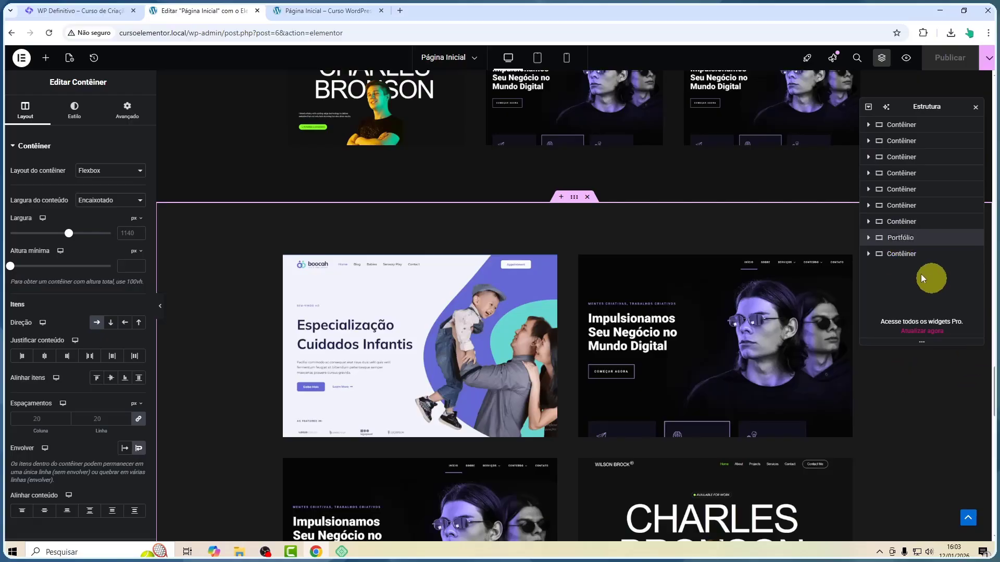
Expand the Portfólio container in the navigator and collapse each of its card containers
left_click(869, 238)
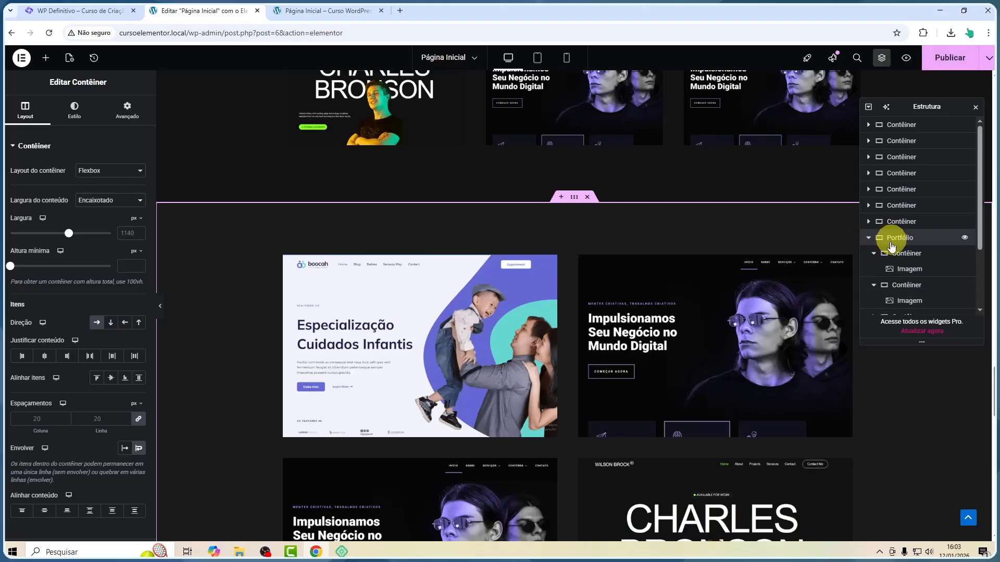
left_click(872, 258)
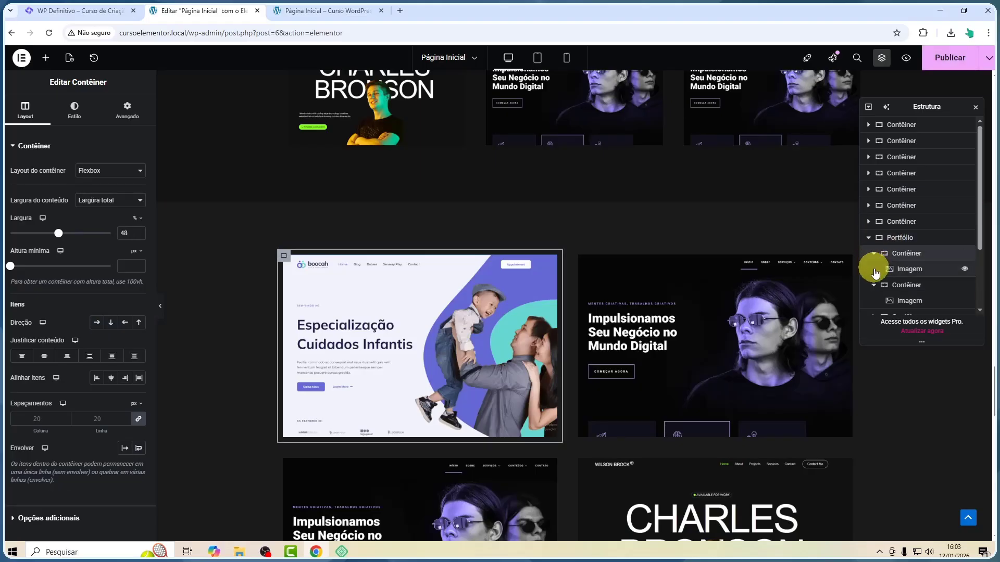
left_click(874, 255)
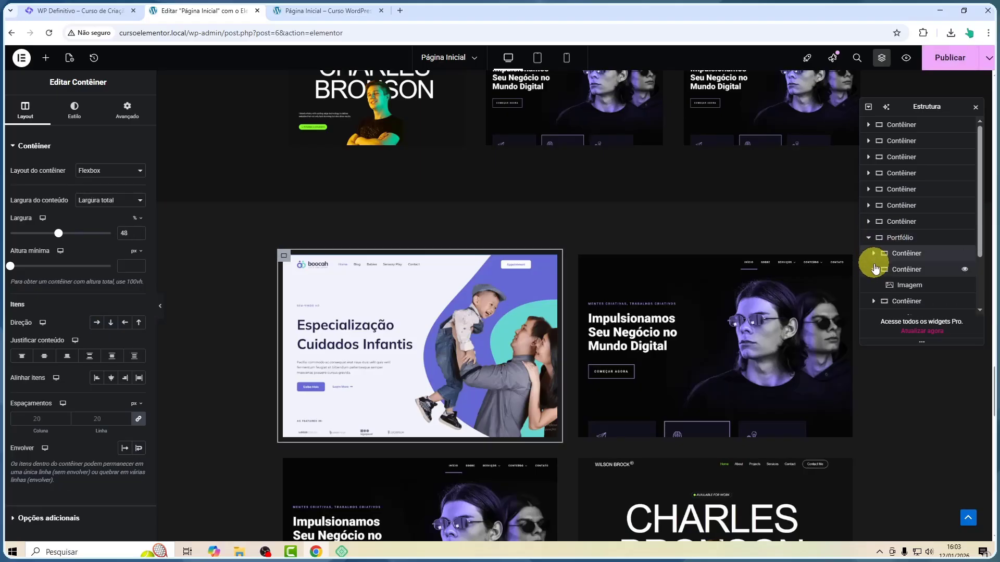
left_click(875, 269)
left_click(874, 285)
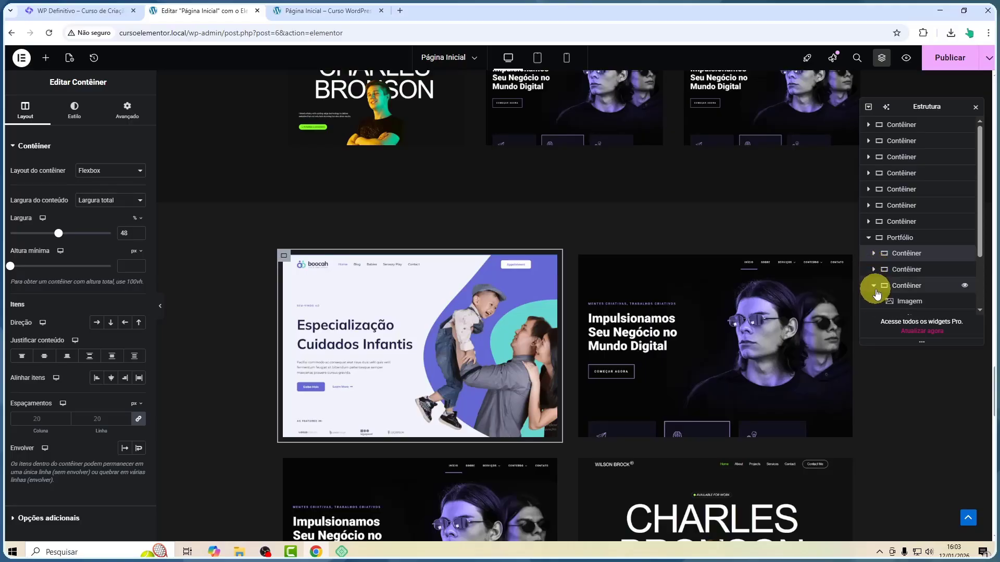
scroll(885, 281, "down", 2)
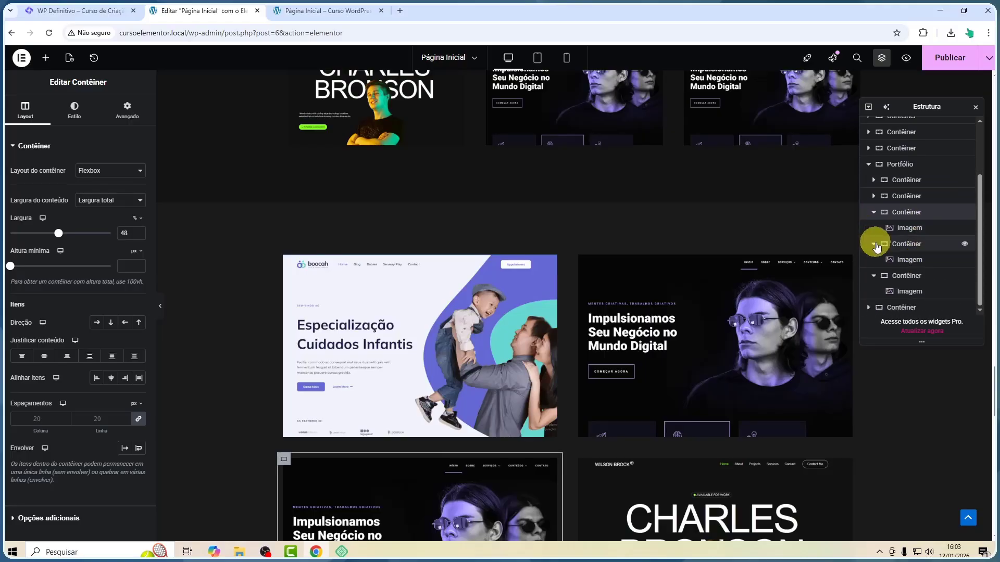
left_click(876, 241)
left_click(873, 230)
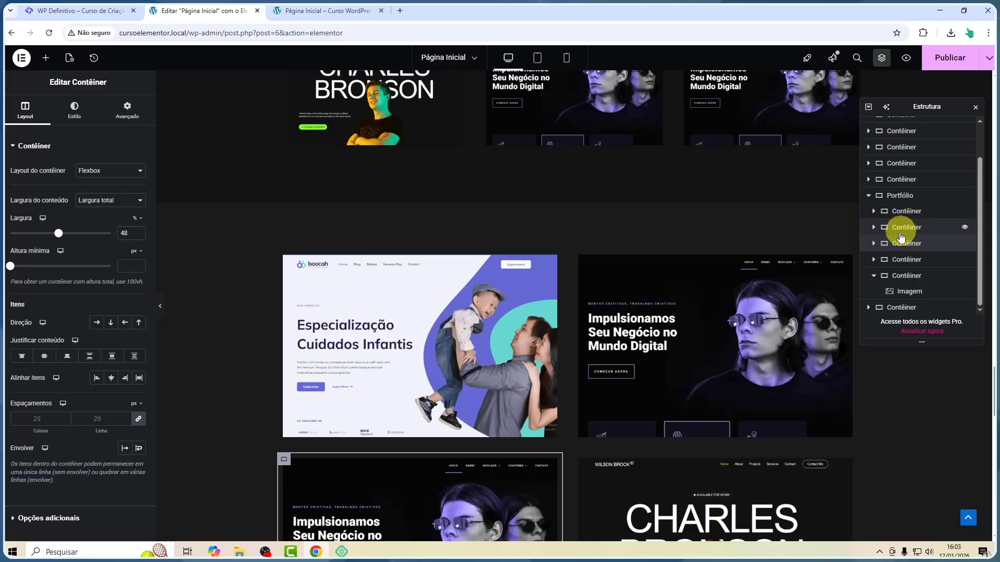
left_click(874, 272)
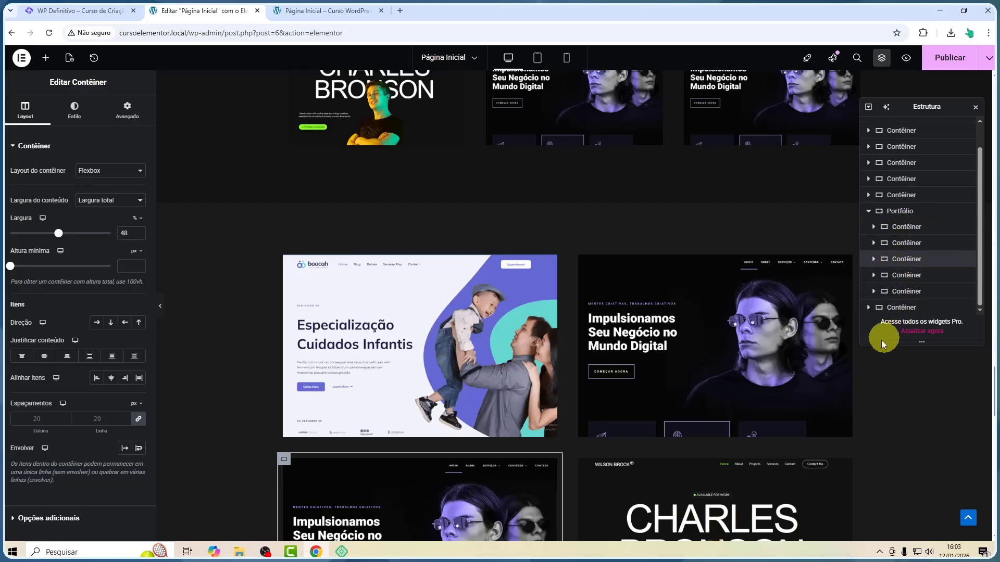
scroll(791, 317, "down", 6)
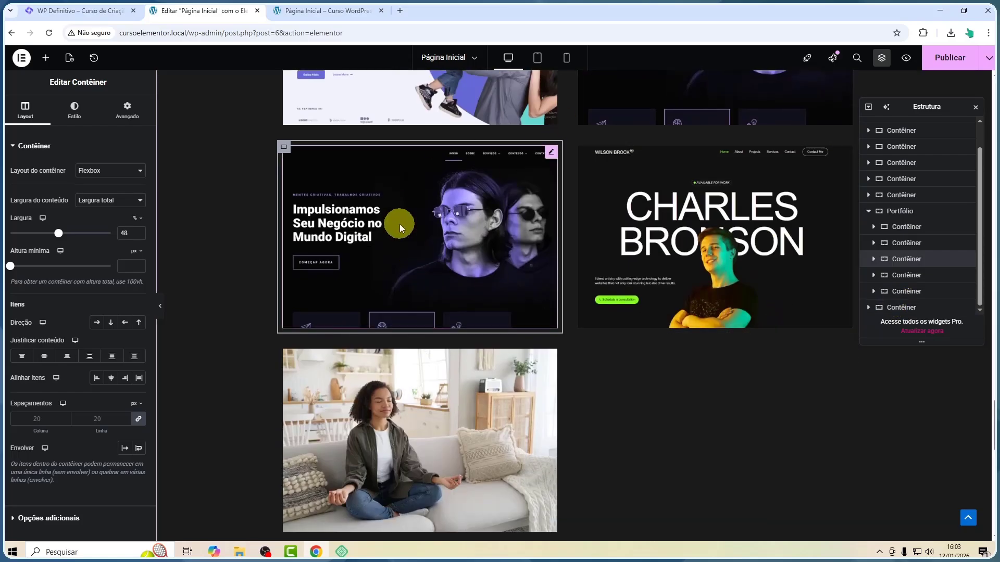
Close the navigator and add a new empty container between the Portfólio section and the empty section below it
left_click(975, 107)
scroll(626, 307, "up", 5)
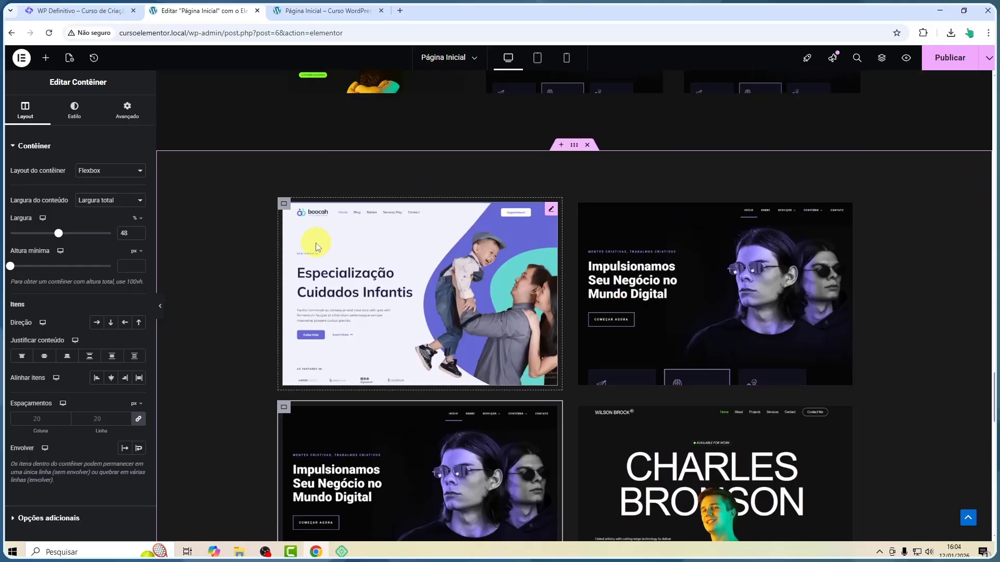
scroll(411, 235, "down", 12)
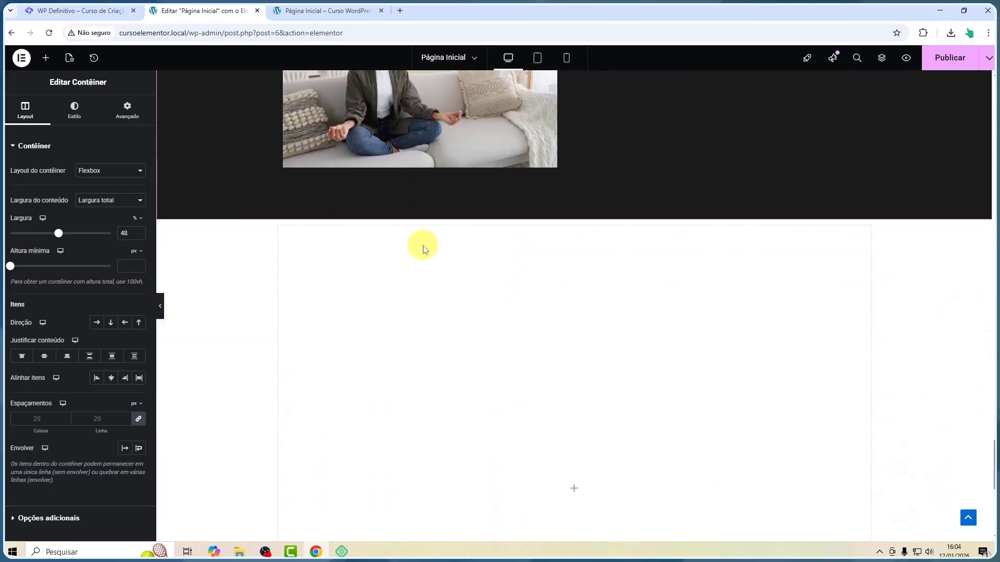
scroll(453, 242, "up", 2)
scroll(521, 255, "down", 3)
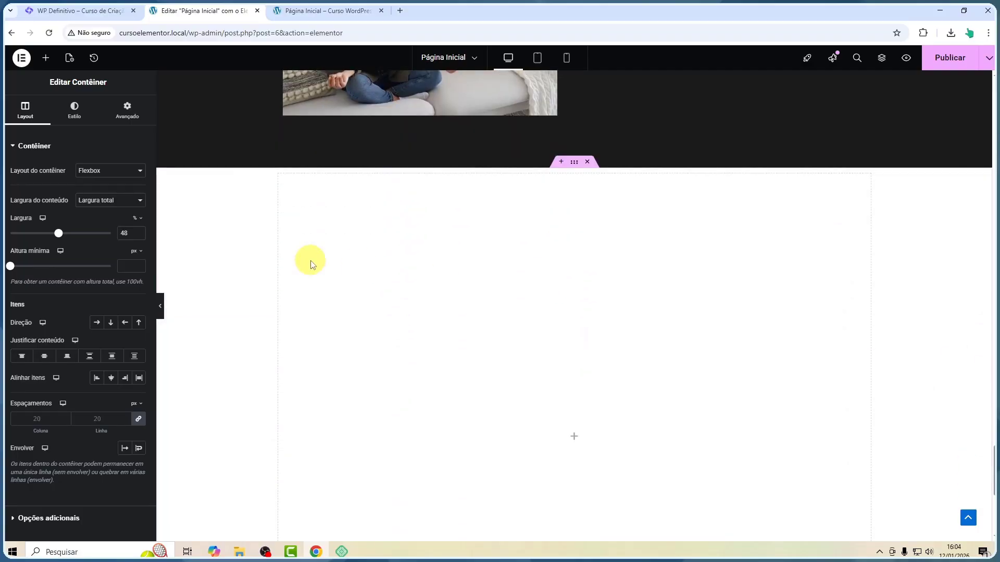
scroll(665, 205, "up", 10)
scroll(690, 183, "down", 7)
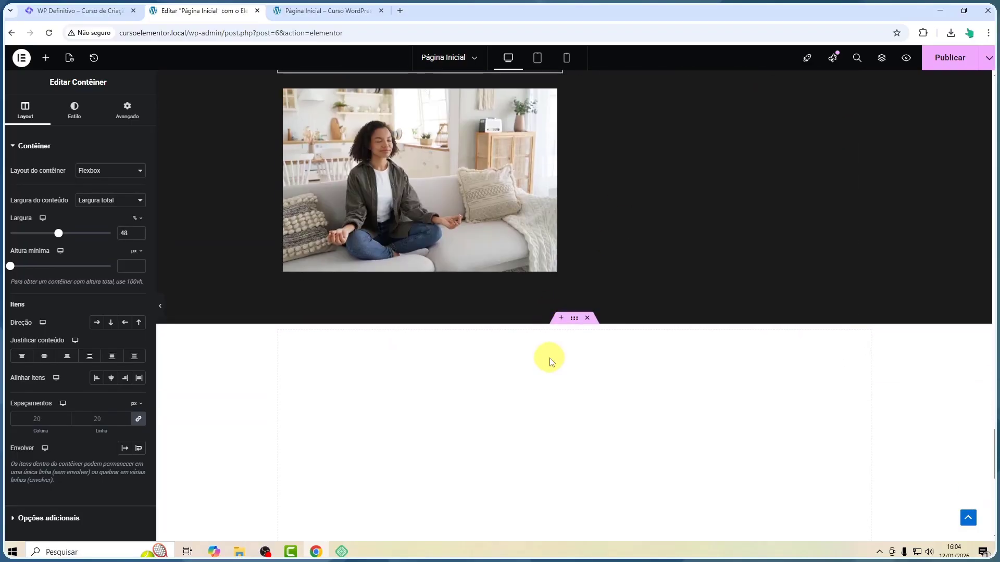
left_click(560, 319)
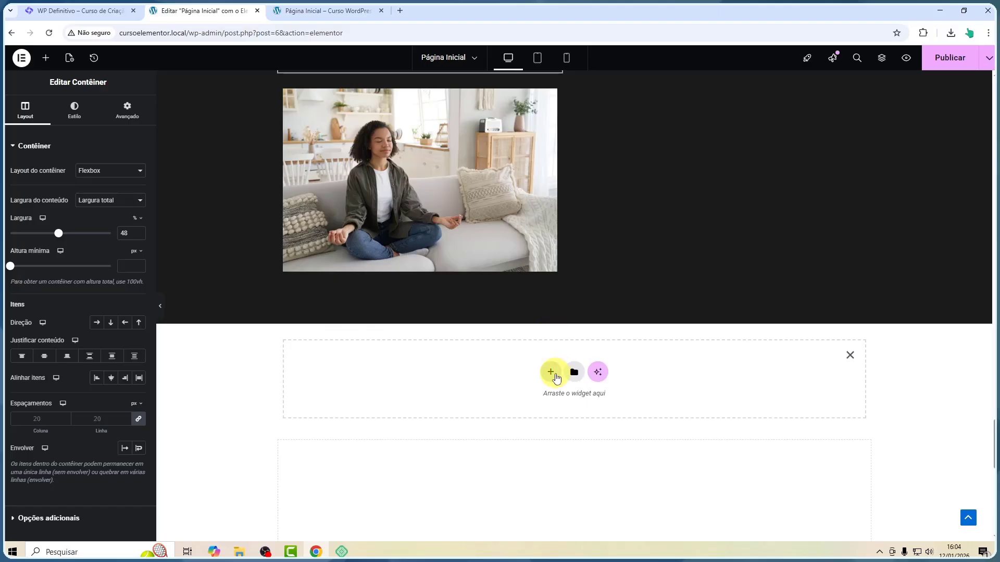
left_click(551, 373)
left_click(542, 400)
left_click(420, 400)
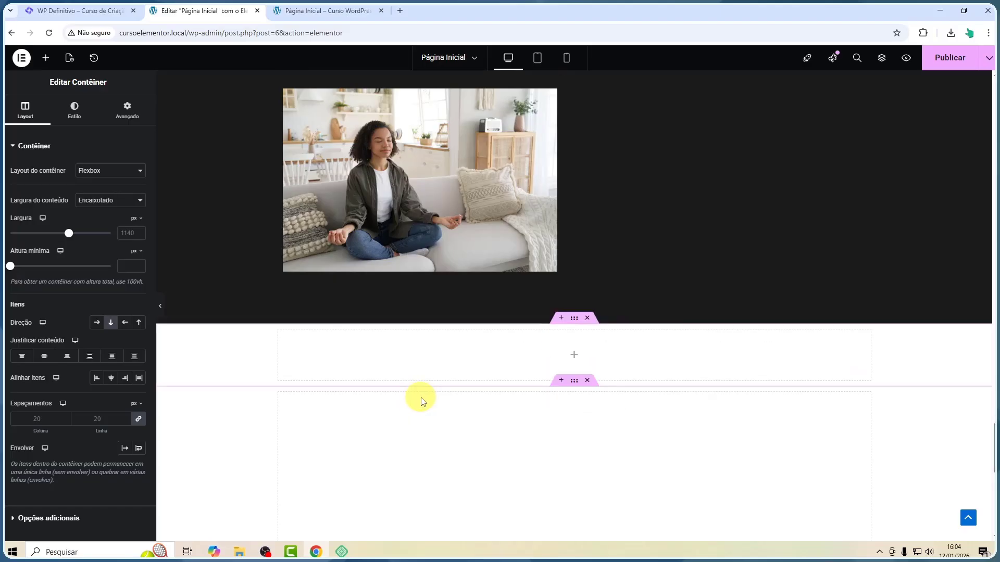
Set the new container's top padding to 90 px
left_click(112, 108)
left_click(127, 224)
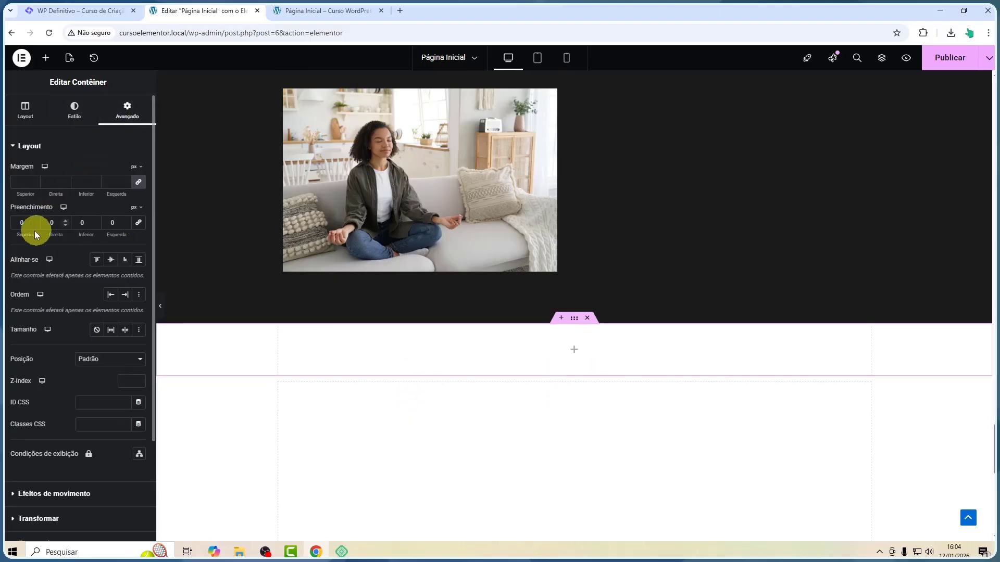
left_click(17, 223)
type("9")
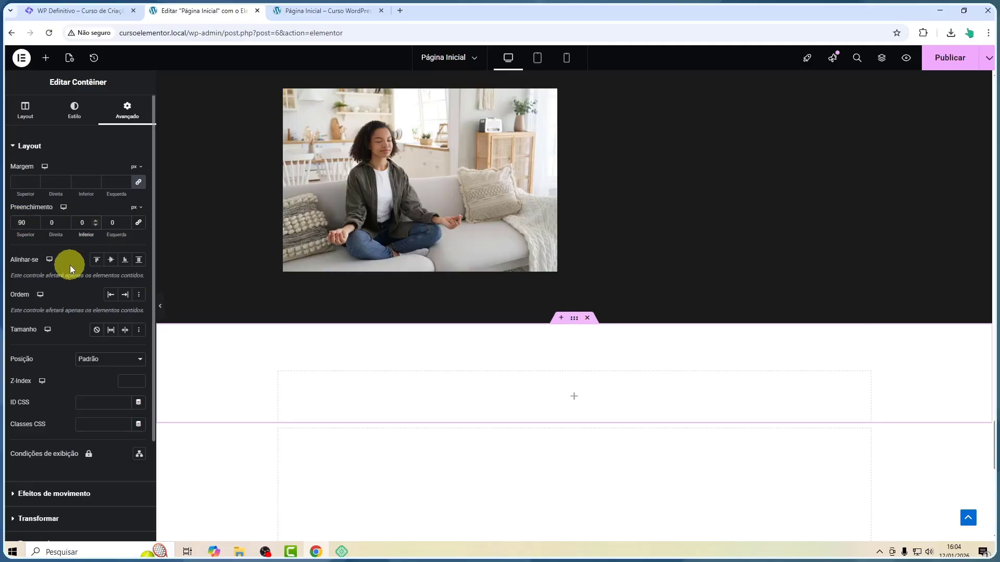
type("9")
Give the new container a classic background color of dark red #440202
left_click(82, 107)
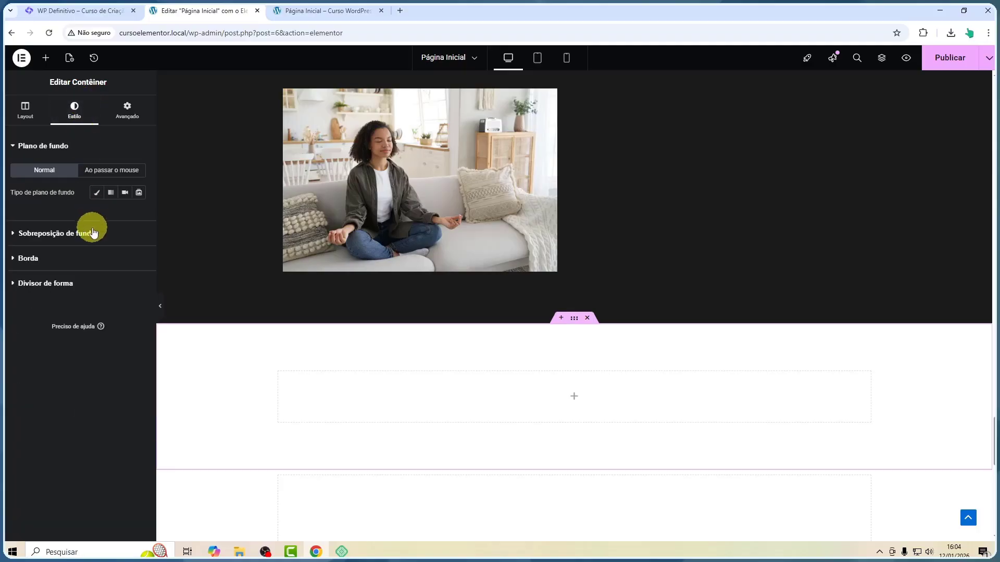
left_click(96, 193)
left_click(138, 216)
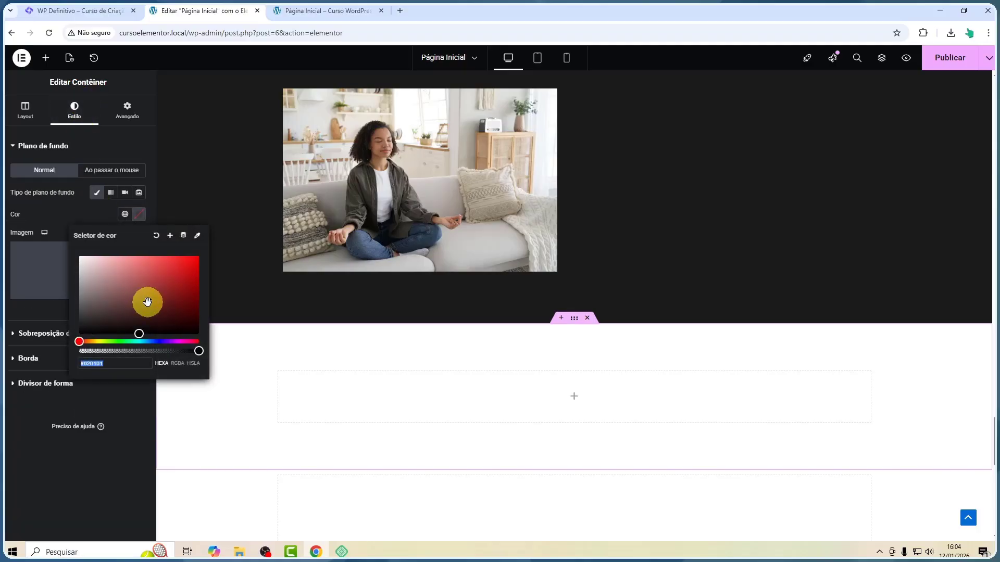
left_click_drag(145, 302, 194, 322)
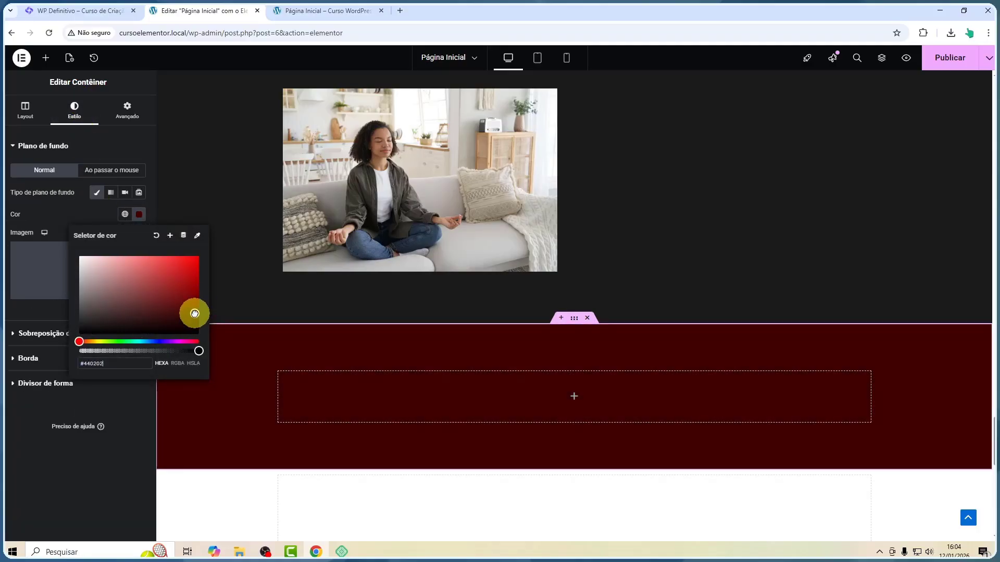
left_click(91, 476)
scroll(446, 277, "down", 3)
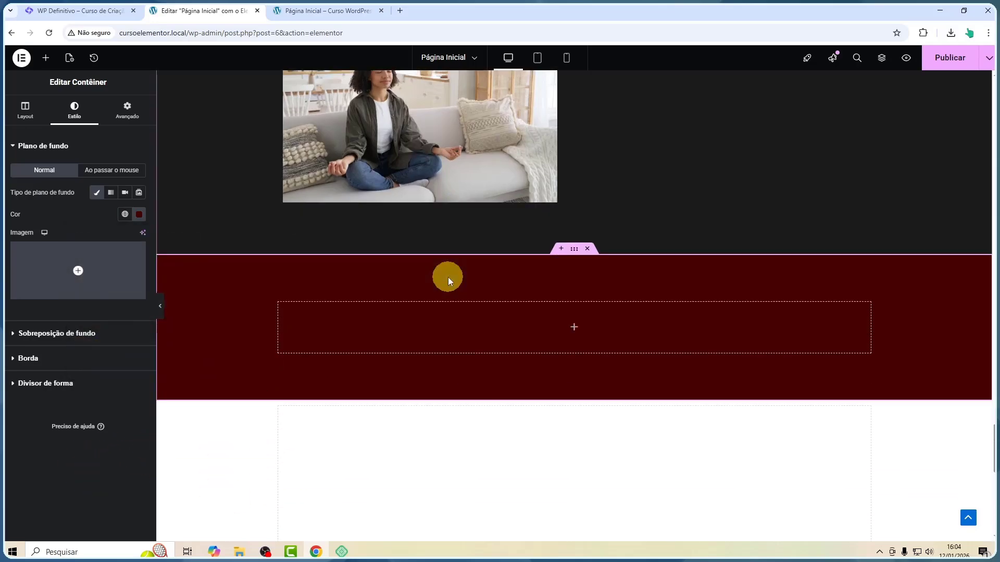
scroll(413, 265, "up", 7)
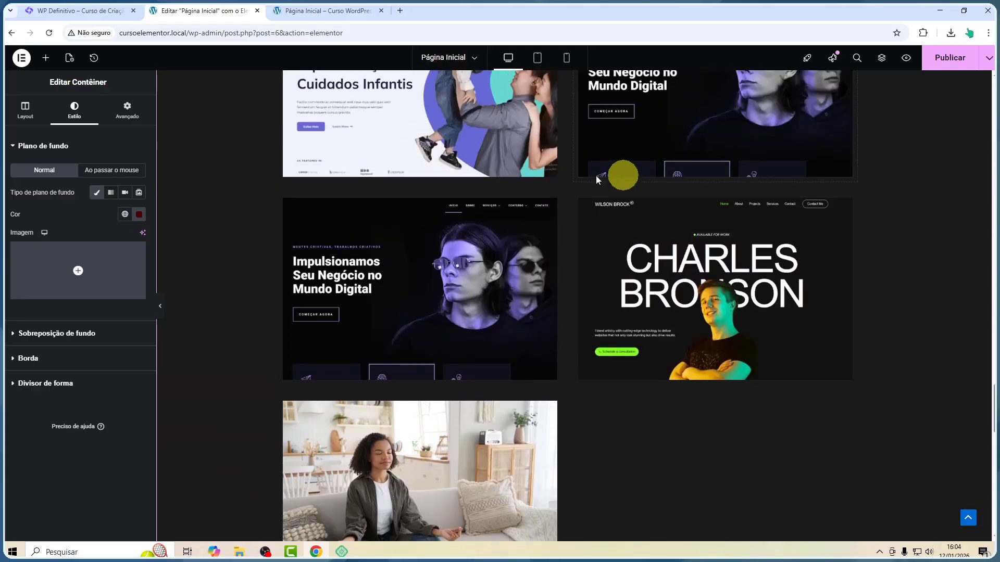
scroll(505, 172, "down", 9)
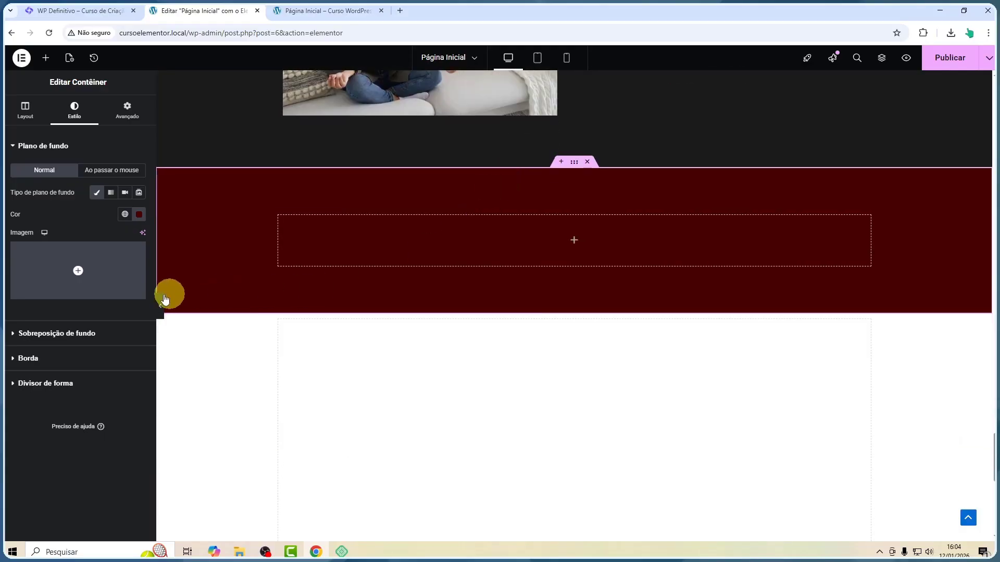
Add a Grid inside the dark red container and set it to 2 columns and 2 rows
left_click(46, 58)
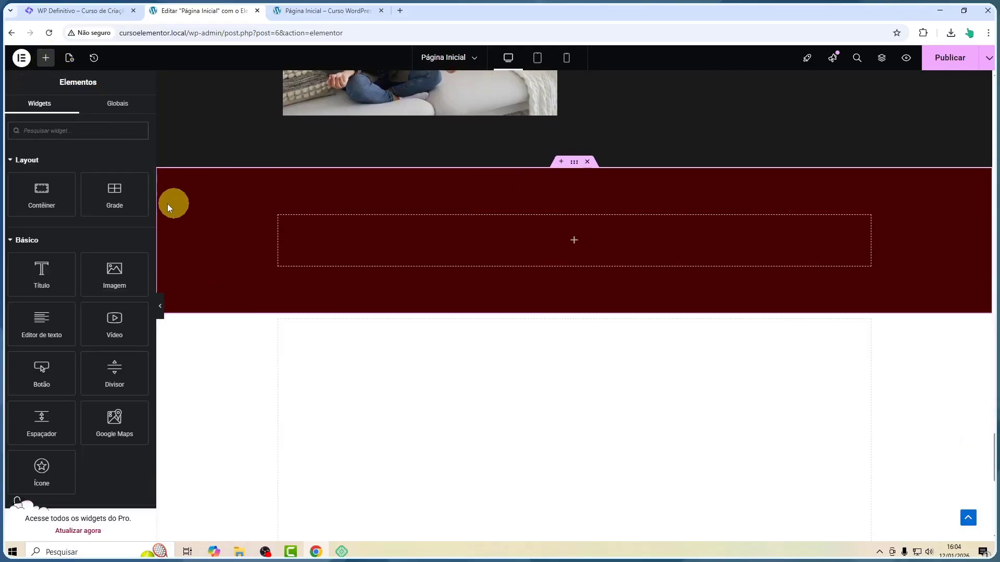
left_click_drag(115, 195, 474, 271)
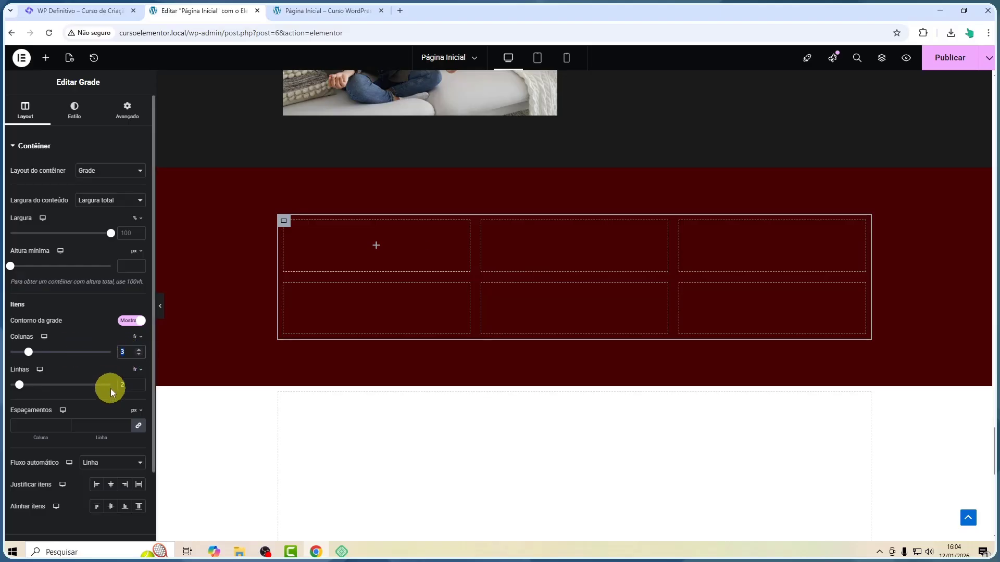
type("2")
left_click(126, 385)
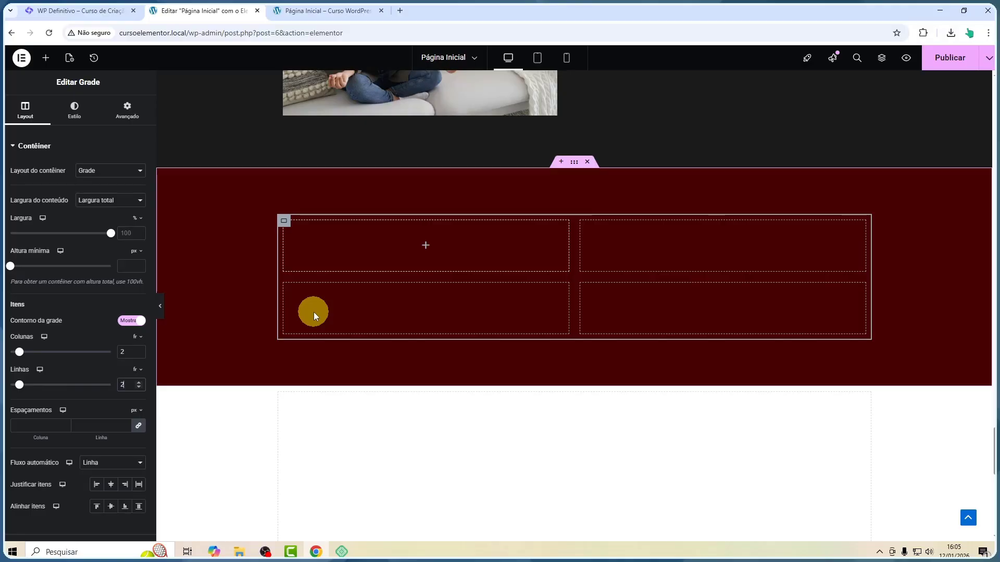
Place an Image widget in the first grid cell and choose the 1.webp Charles Bronson screenshot
left_click(46, 58)
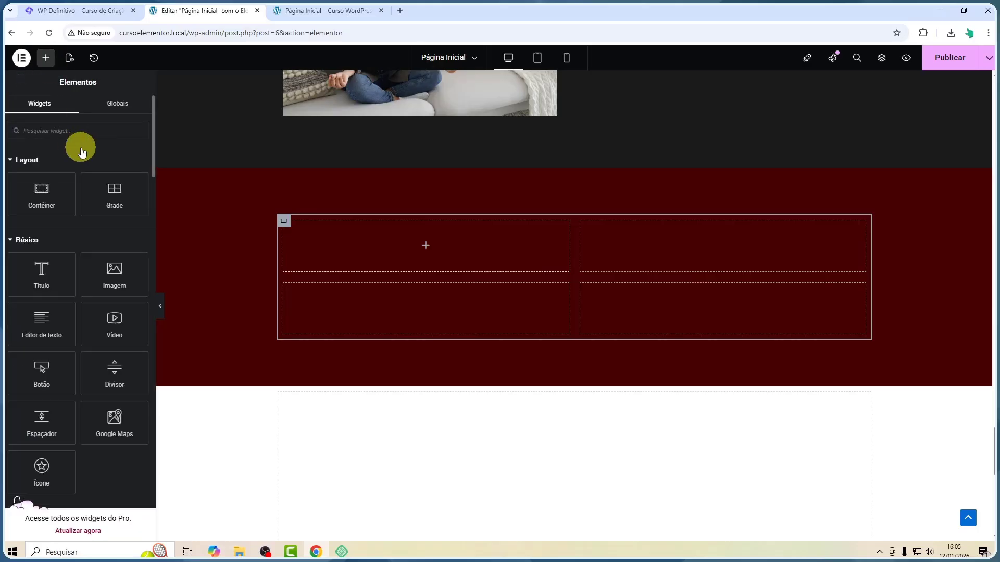
left_click_drag(114, 274, 436, 235)
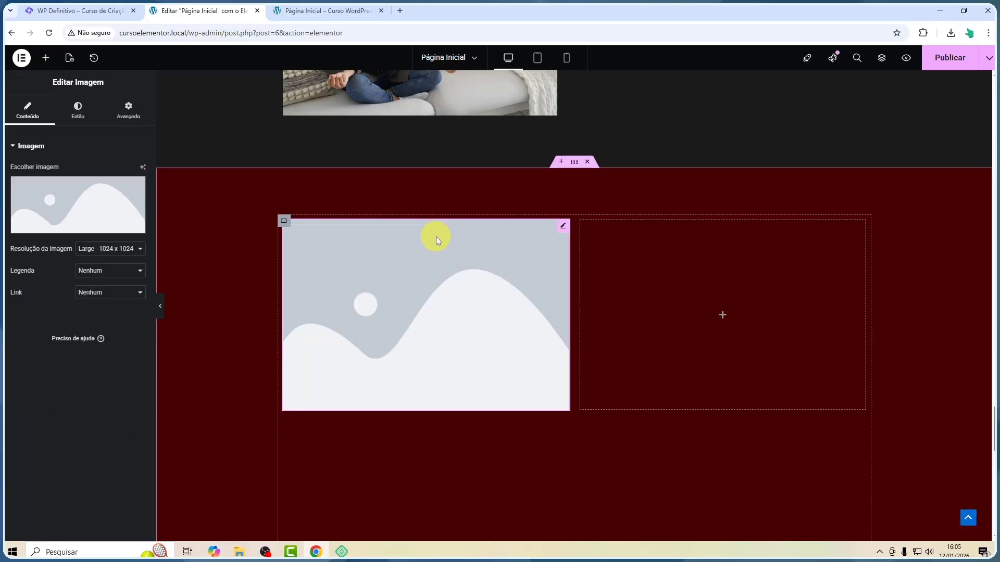
left_click(111, 209)
left_click(162, 180)
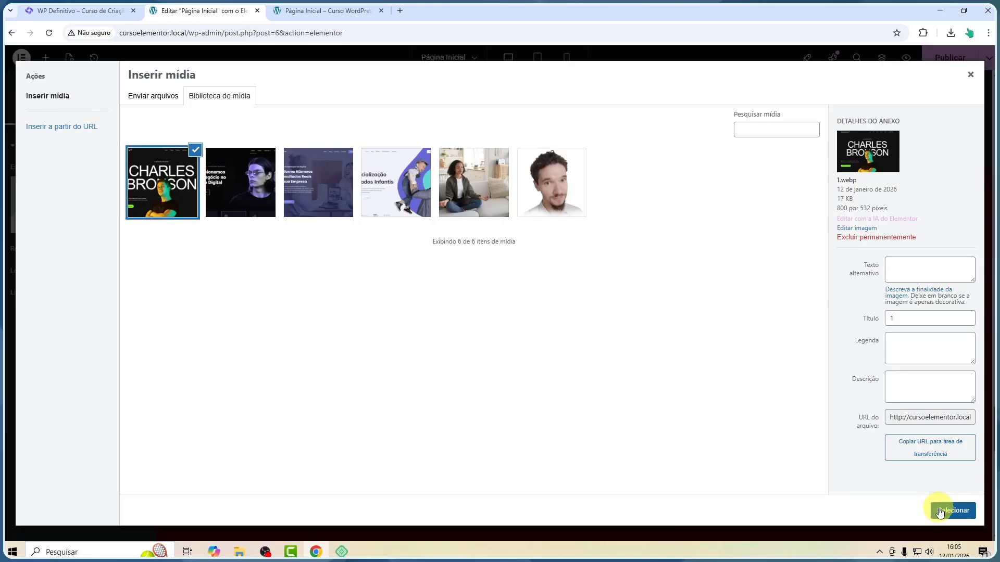
left_click(940, 512)
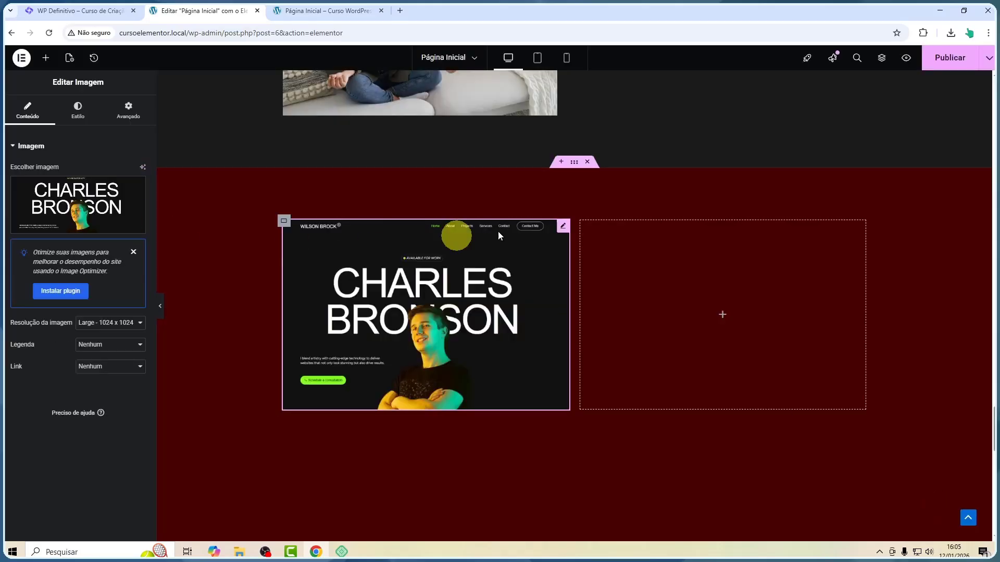
Place an Image widget in the second grid cell and choose the 2.webp Impulsionamos screenshot
left_click(47, 58)
left_click_drag(113, 260, 687, 315)
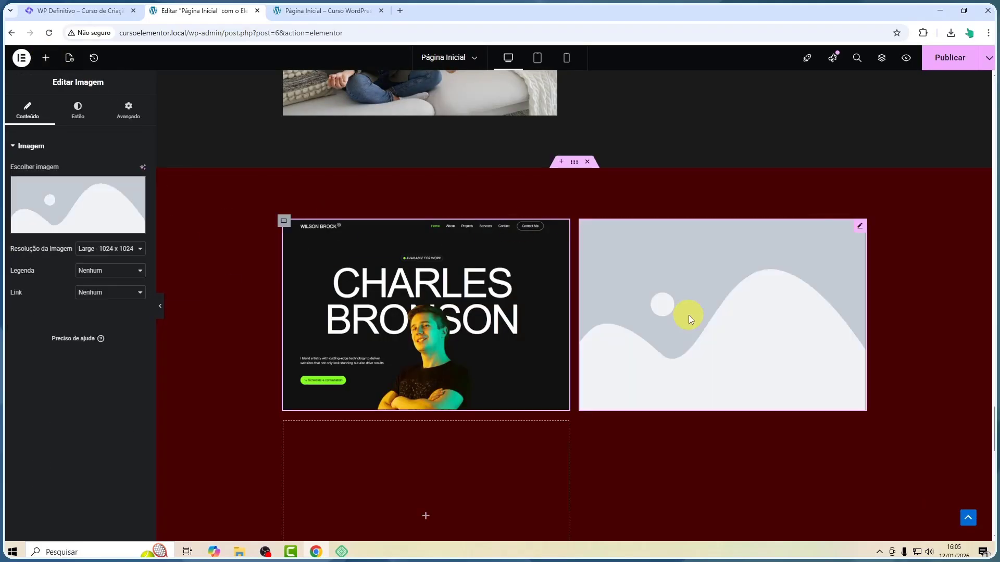
left_click(111, 191)
left_click(244, 184)
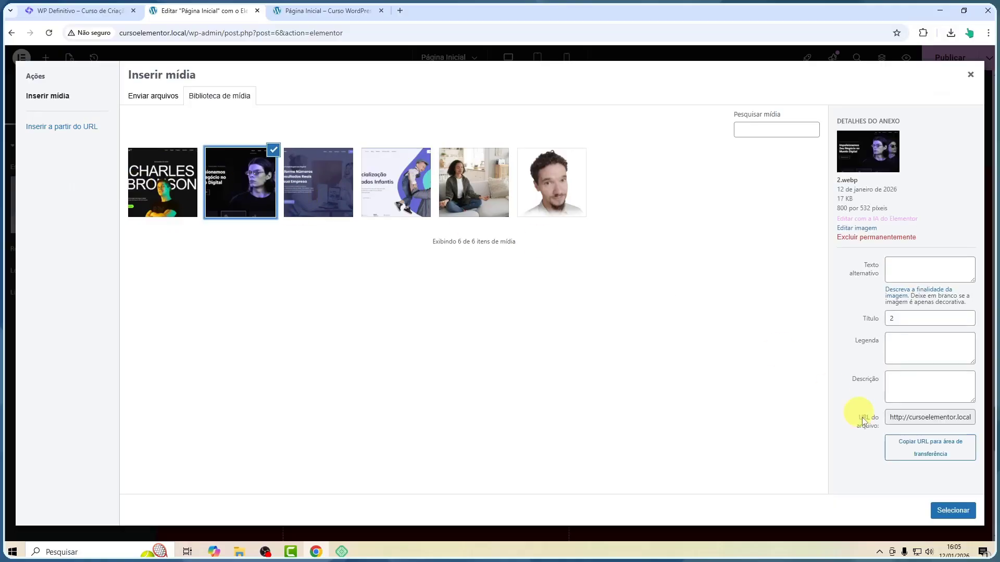
left_click(952, 512)
Place an Image widget in the third grid cell and choose the Contabilidade screenshot
scroll(416, 338, "down", 3)
left_click(46, 59)
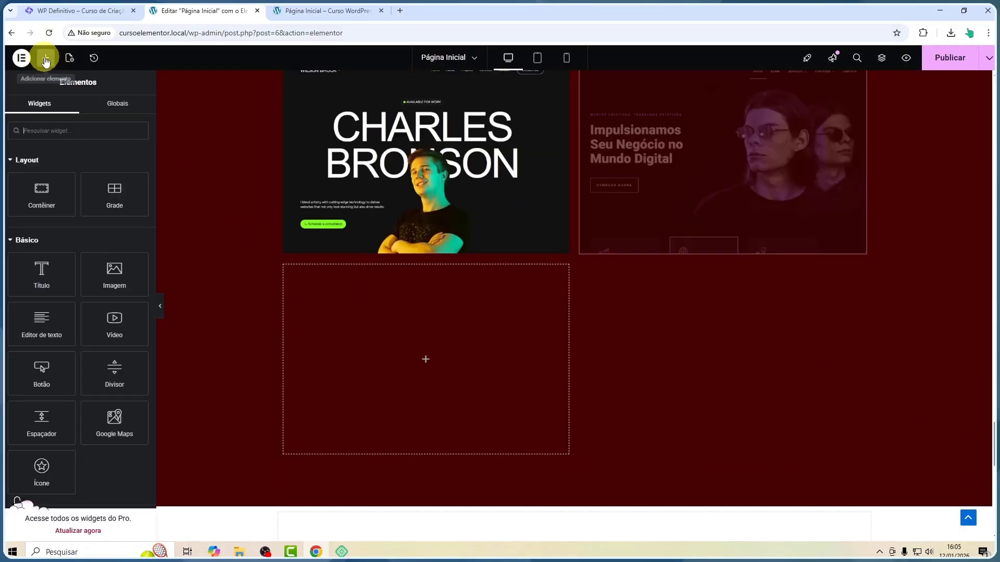
left_click_drag(114, 272, 342, 328)
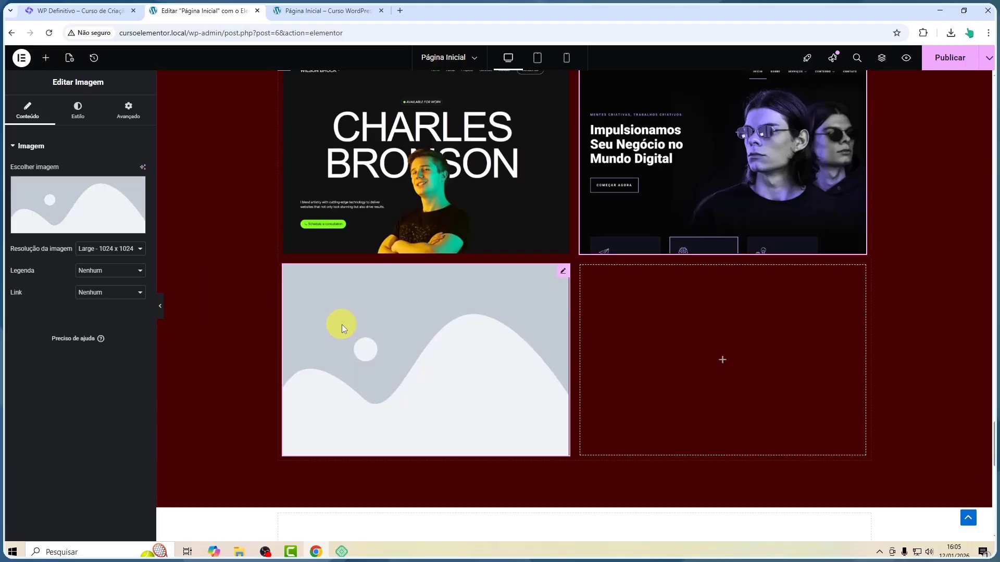
left_click(142, 204)
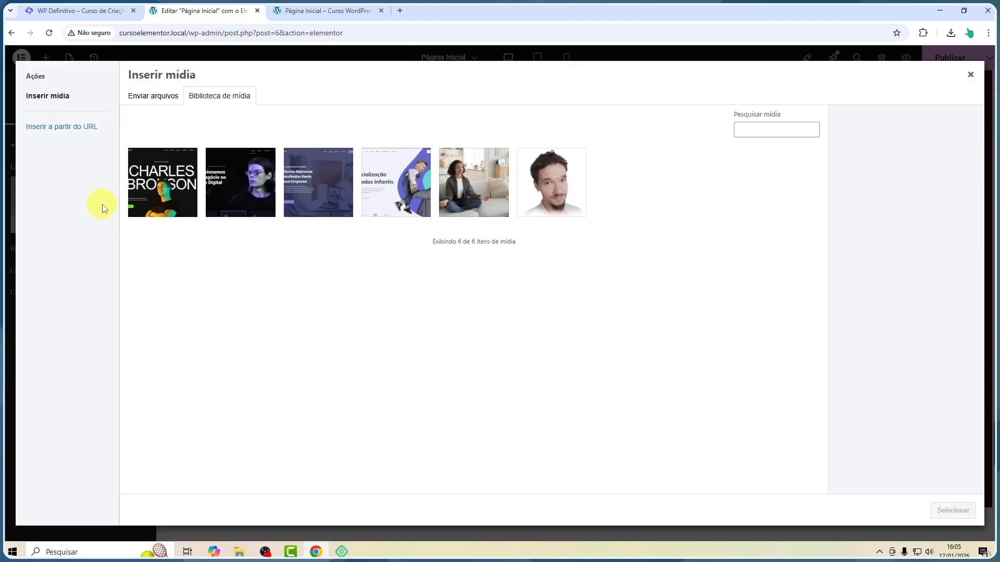
left_click(323, 193)
left_click(953, 510)
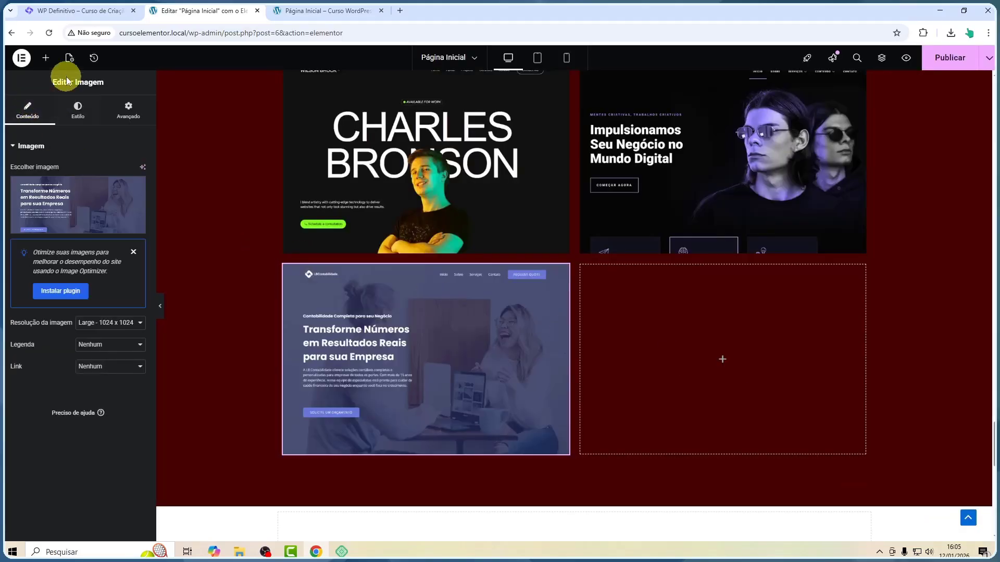
Place an Image widget in the fourth grid cell and choose the Boocah Cuidados Infantis screenshot
left_click(45, 58)
left_click_drag(114, 272, 619, 361)
left_click(58, 204)
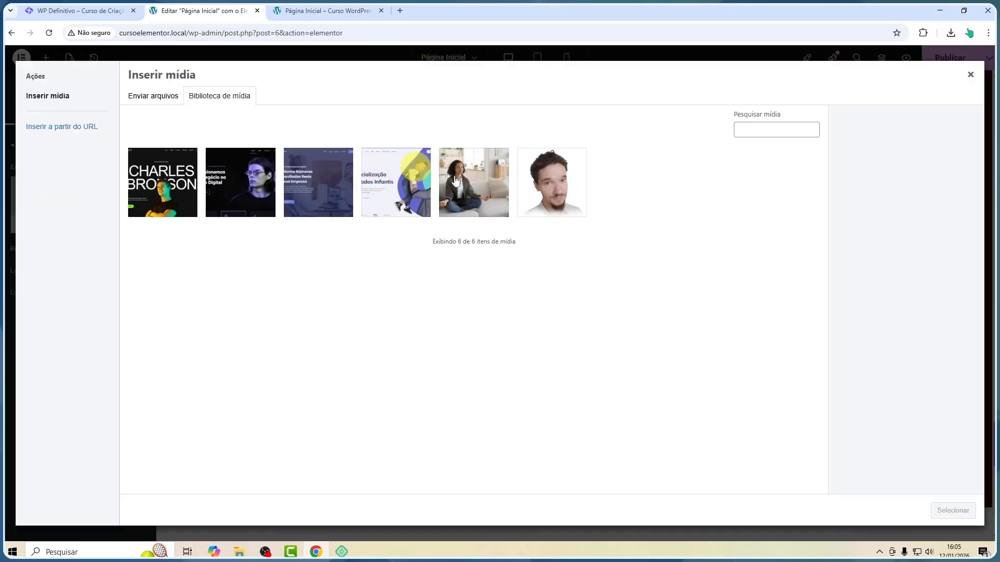
left_click(375, 181)
left_click(953, 510)
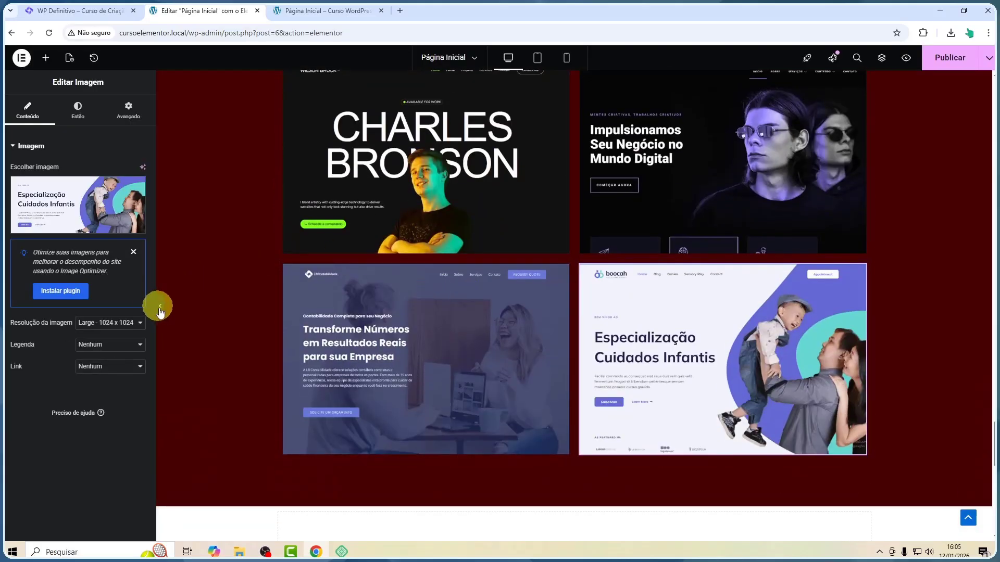
Inspect the four-image grid with the editor panel hidden and restored, then select the grid container
left_click(159, 311)
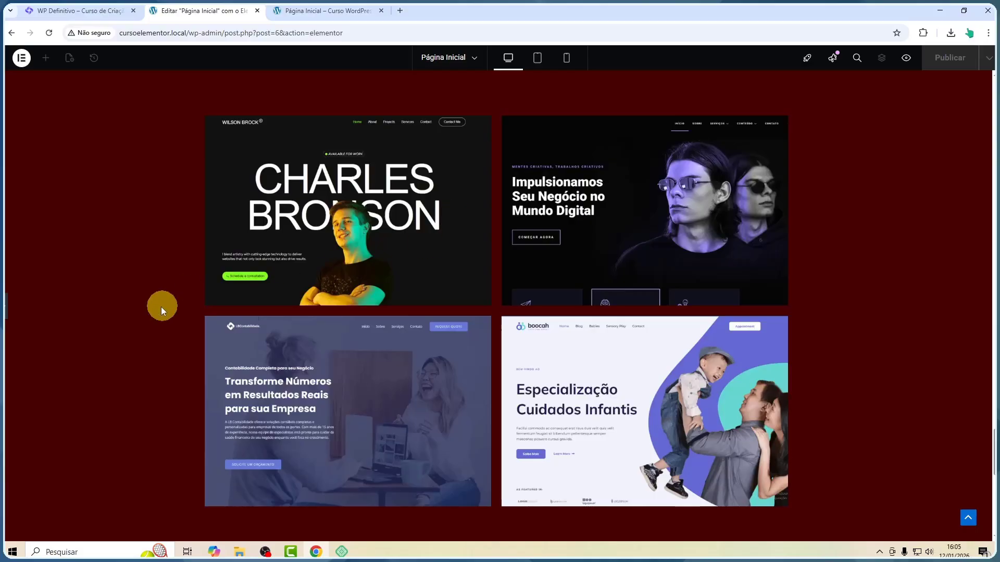
left_click(6, 305)
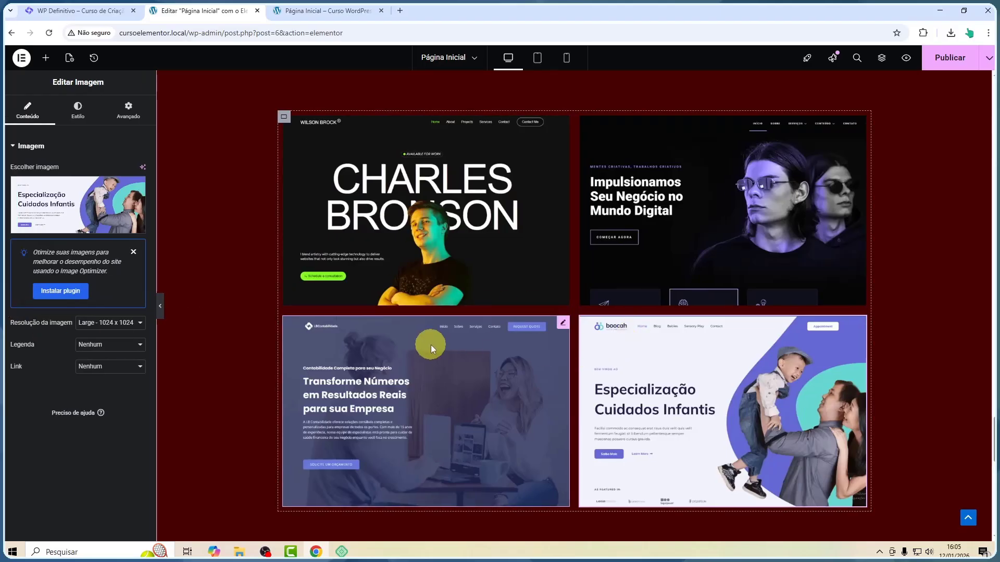
scroll(430, 344, "down", 1)
scroll(430, 344, "up", 1)
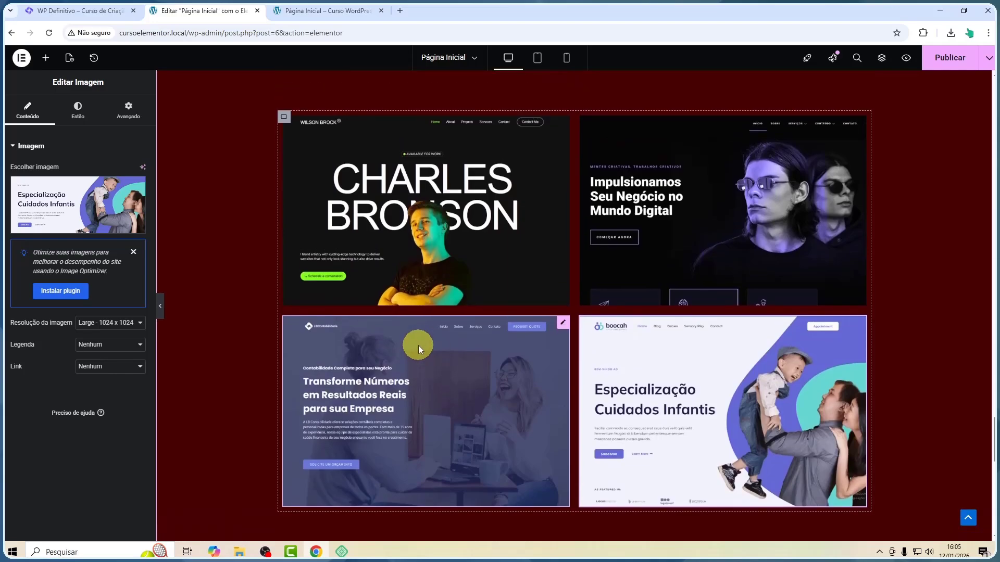
scroll(418, 346, "down", 2)
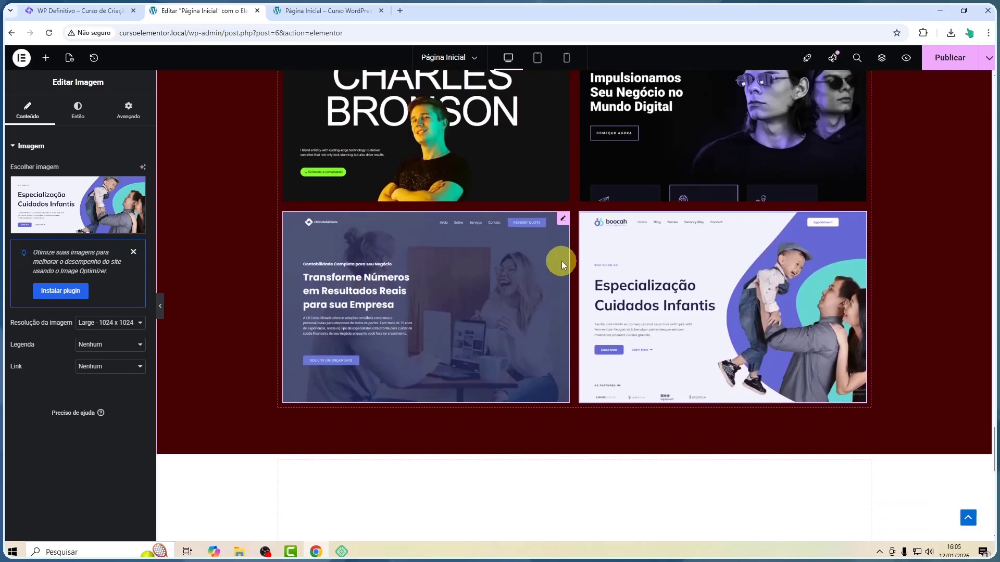
scroll(748, 258, "up", 2)
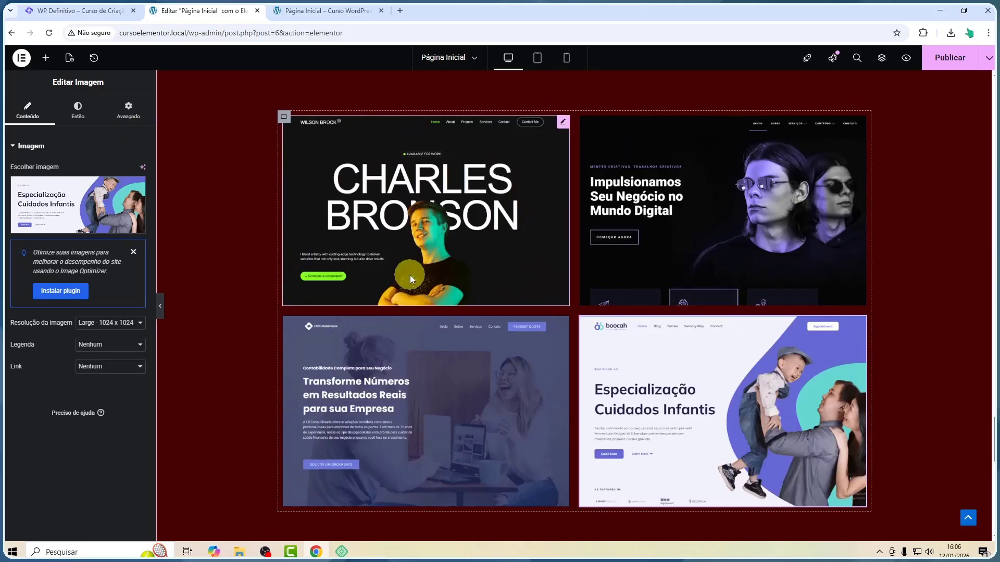
left_click(284, 118)
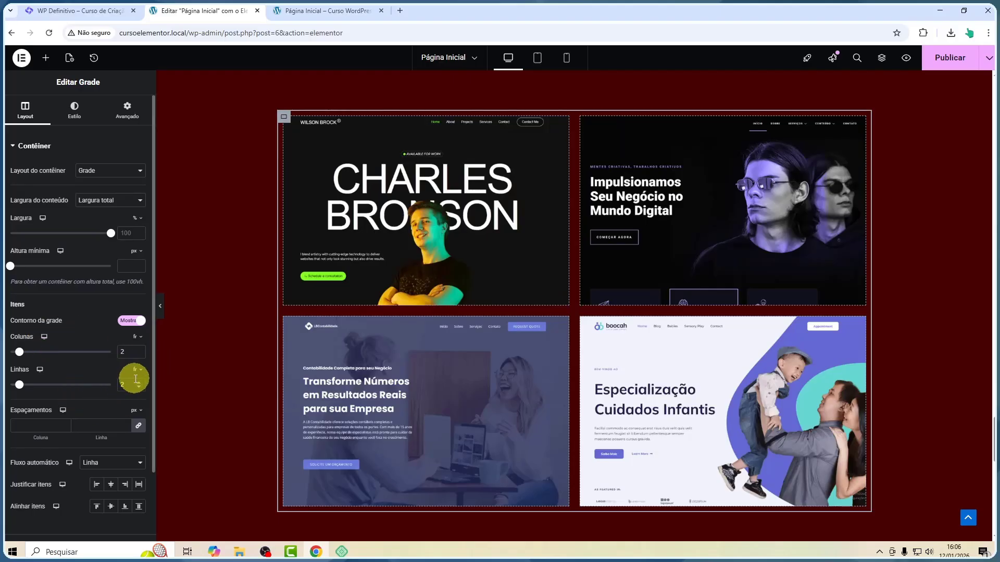
Set the grid's number of rows to 3
scroll(227, 354, "down", 2)
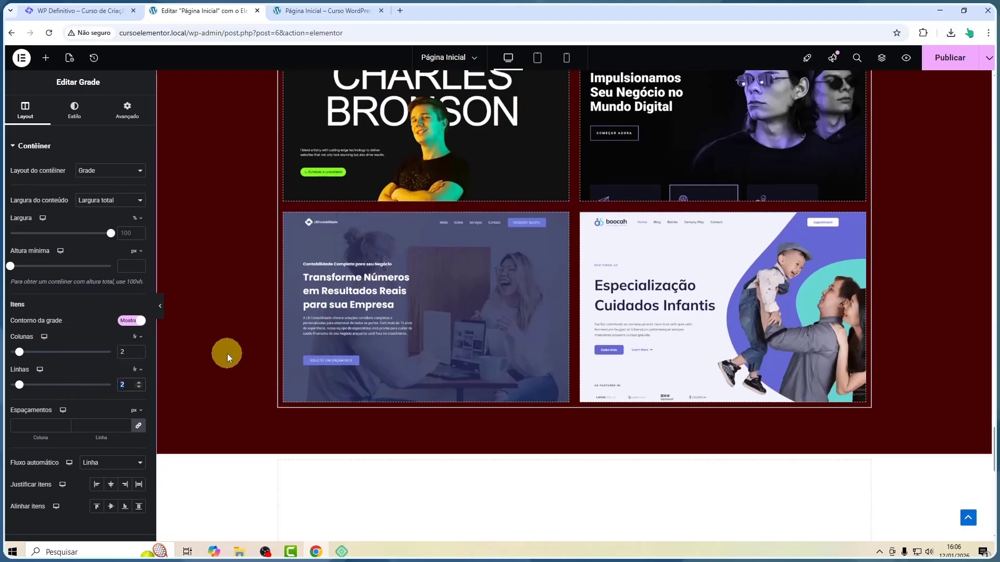
type("3")
scroll(349, 302, "down", 3)
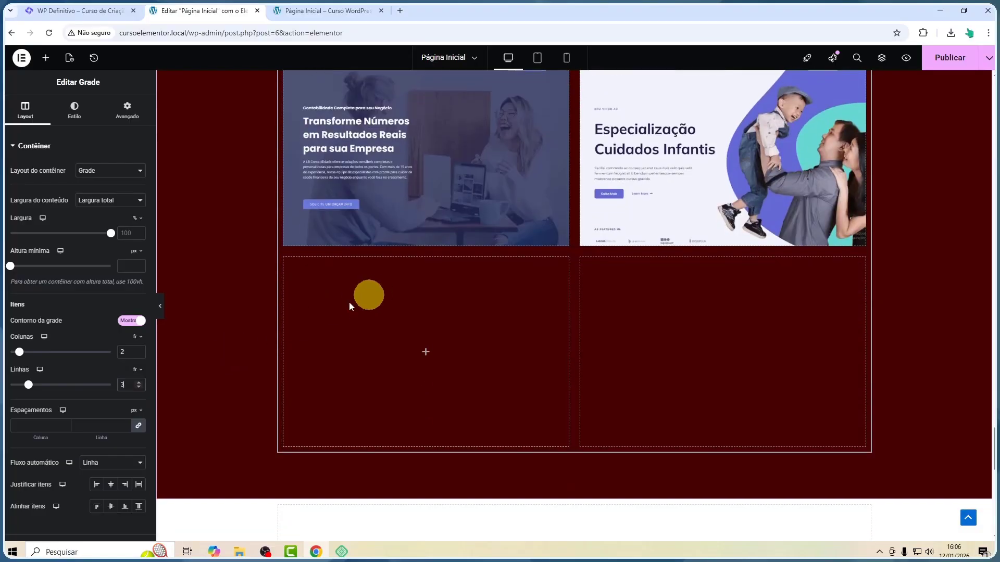
Place an Image widget in the fifth grid cell and choose the Contabilidade screenshot
left_click(46, 57)
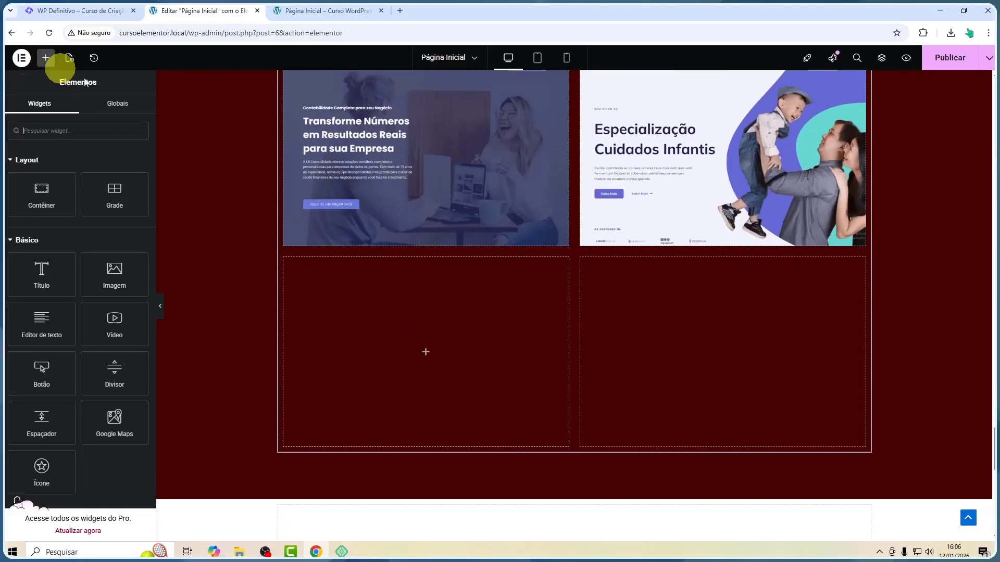
left_click_drag(114, 272, 370, 304)
left_click(70, 203)
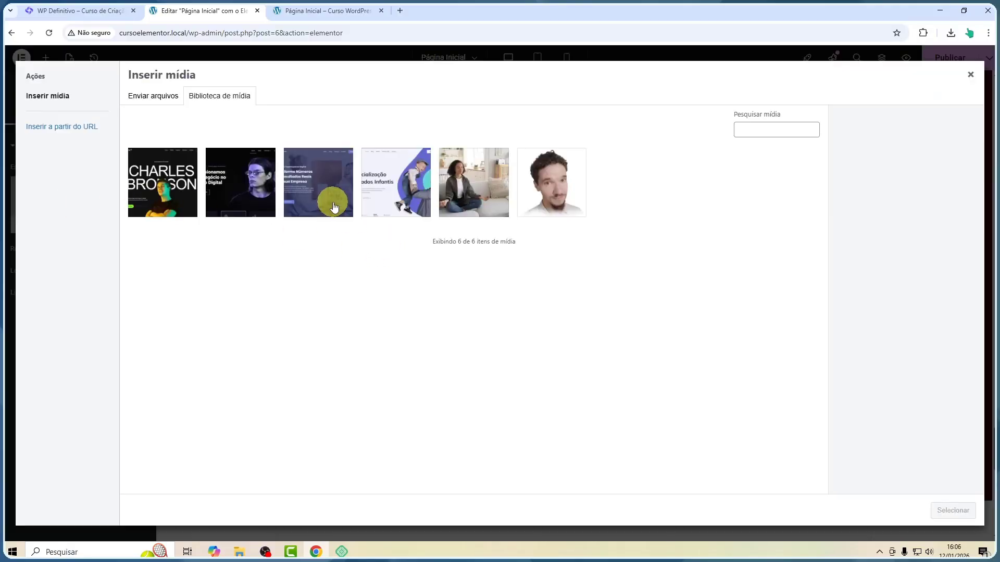
left_click(325, 196)
left_click(953, 510)
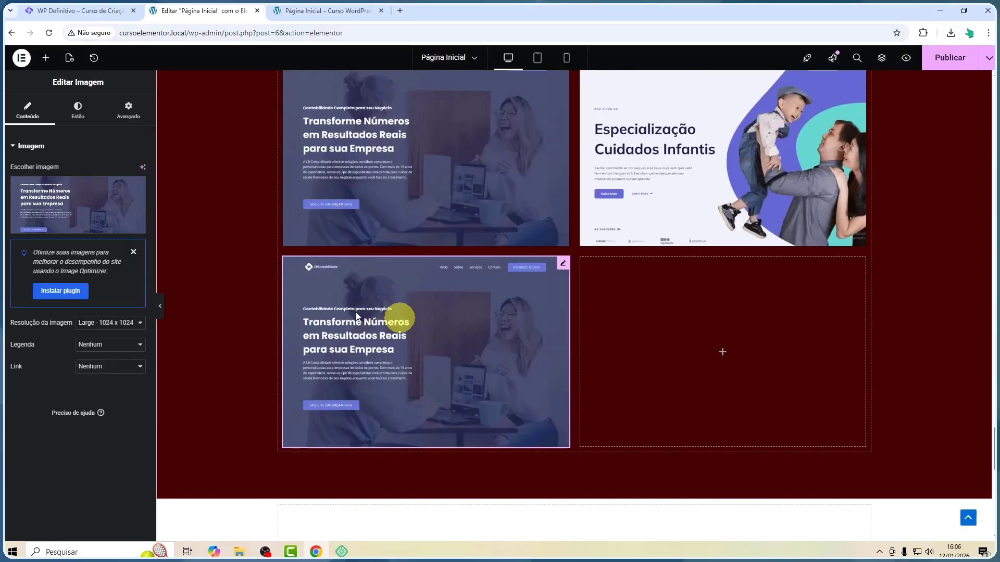
Replace the fifth cell's image with the 1.webp Charles Bronson screenshot
left_click(76, 194)
left_click(164, 182)
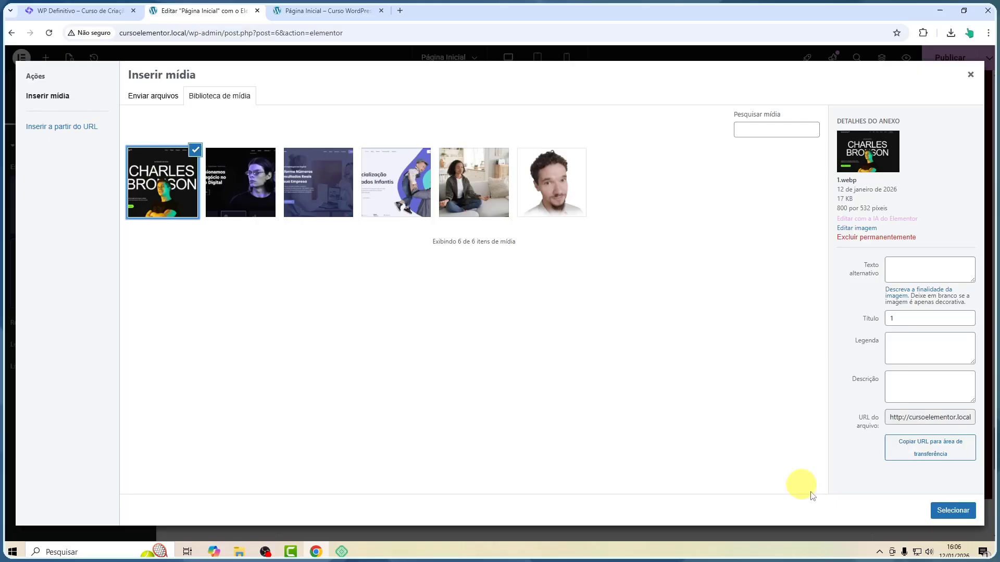
left_click(951, 509)
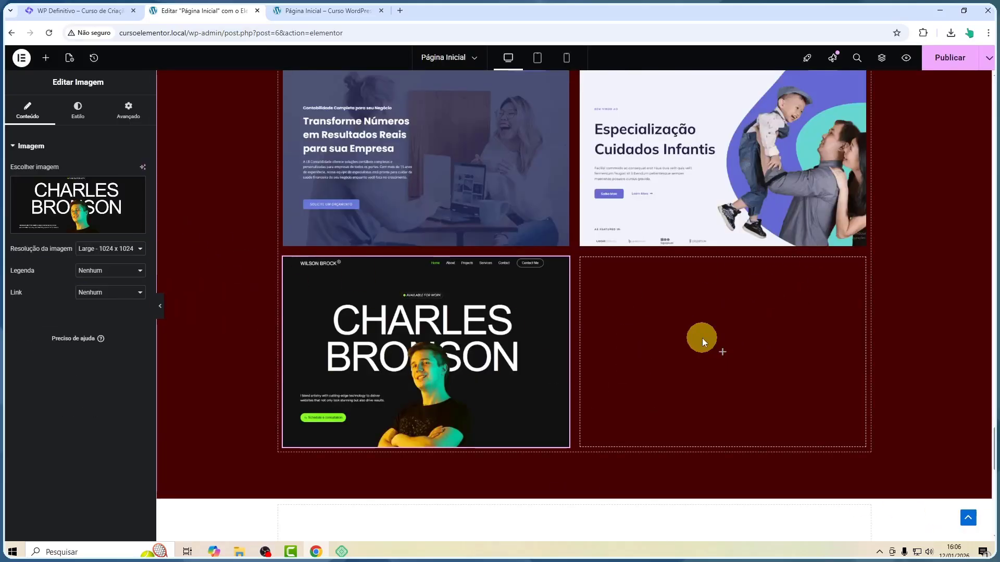
Inspect the grid with the editor panel hidden, then review the grid section on the preview page tab
left_click(160, 305)
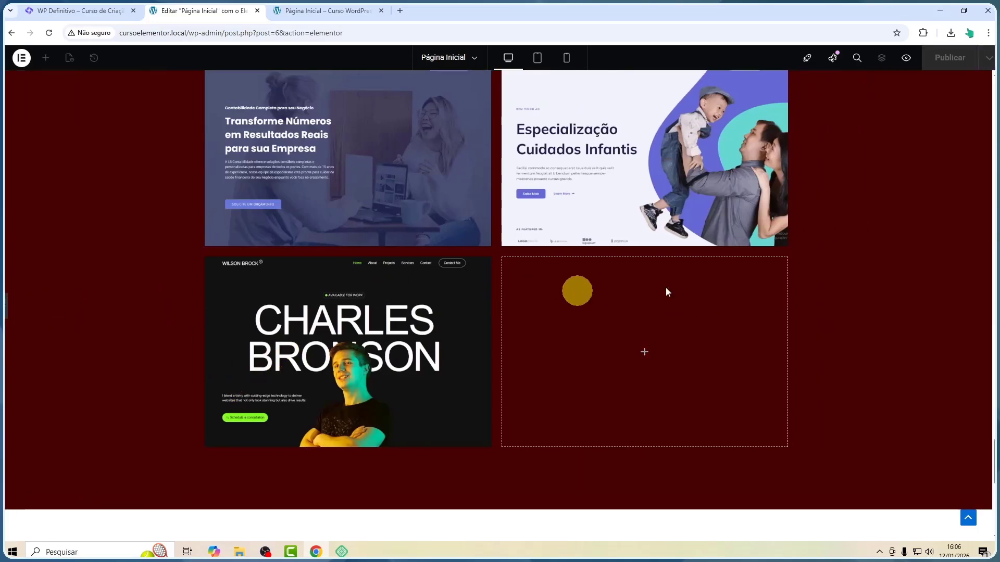
left_click(6, 307)
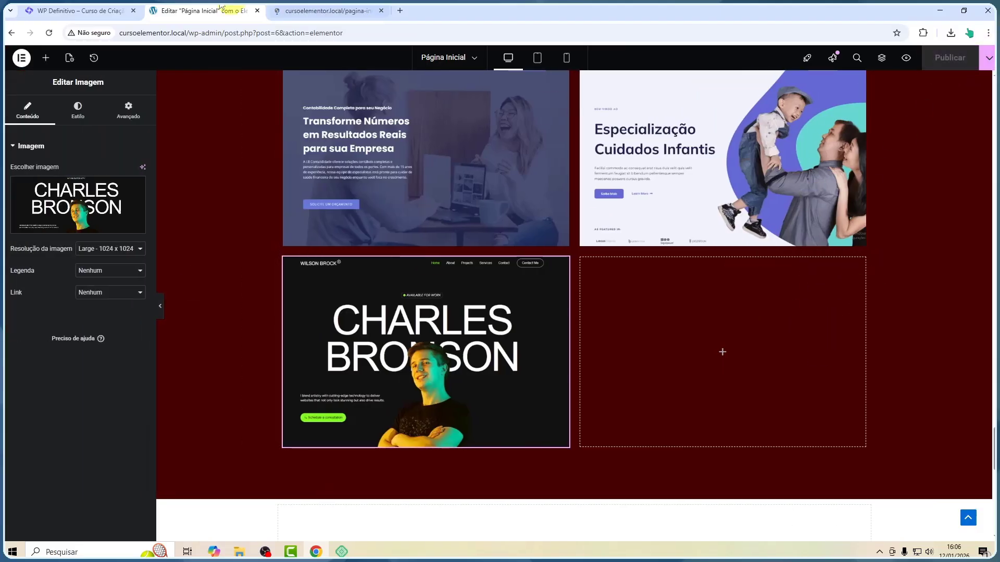
left_click(320, 10)
scroll(410, 177, "down", 10)
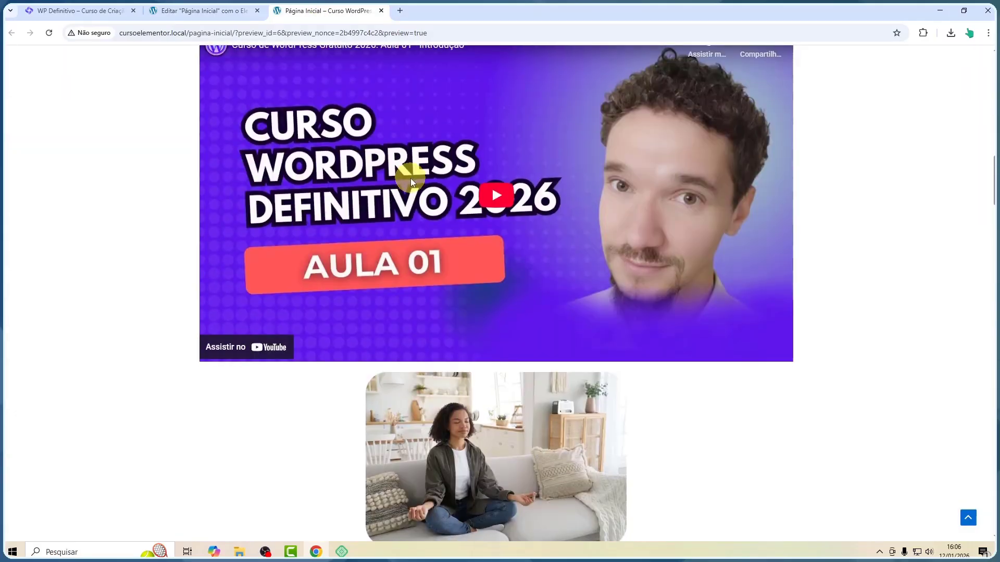
scroll(411, 178, "down", 20)
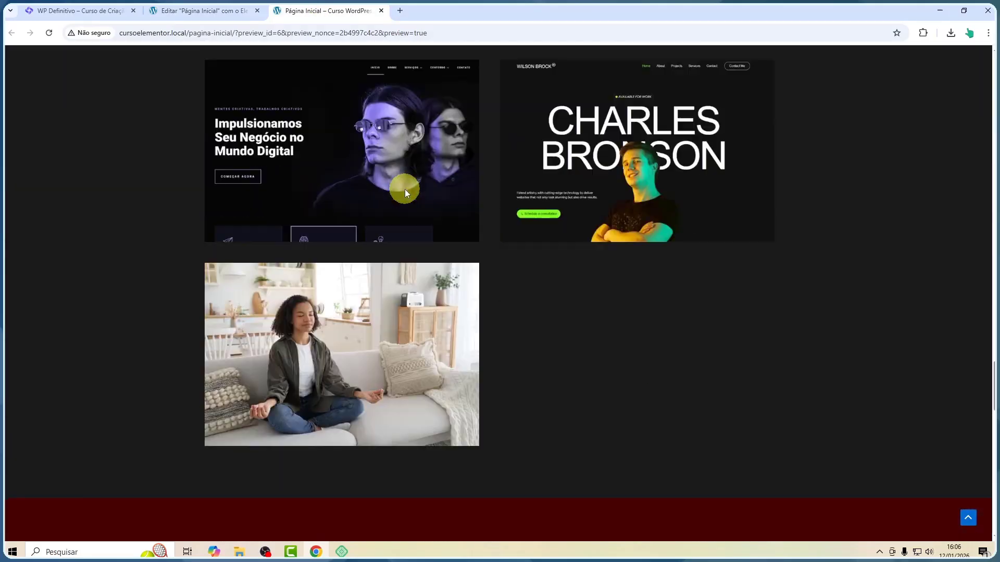
scroll(405, 189, "down", 14)
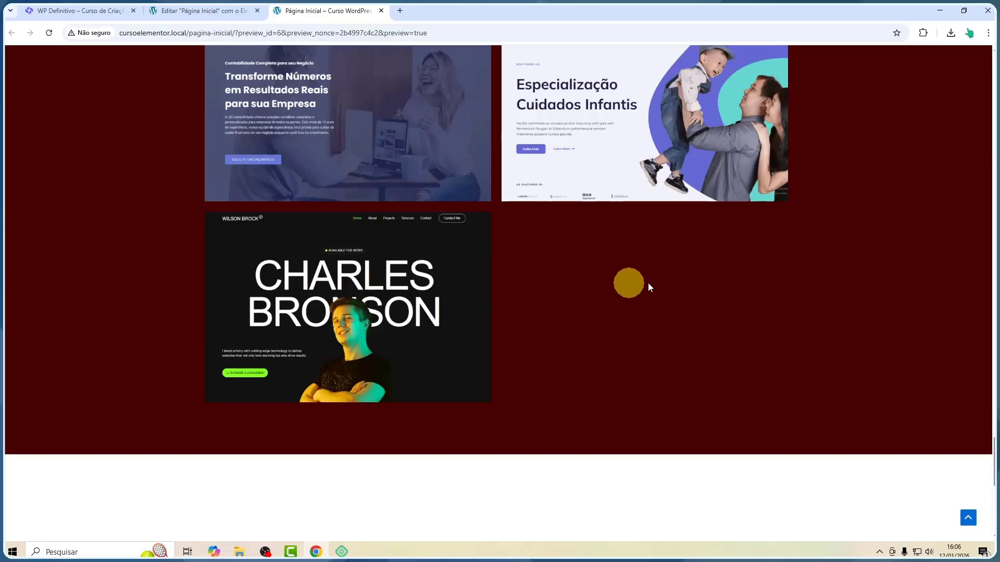
scroll(648, 282, "up", 10)
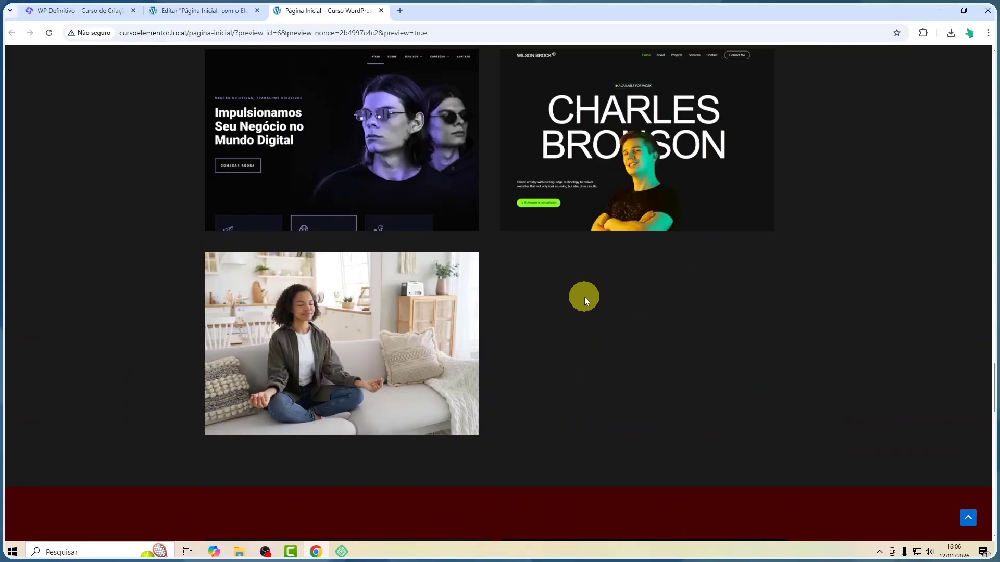
scroll(546, 314, "down", 10)
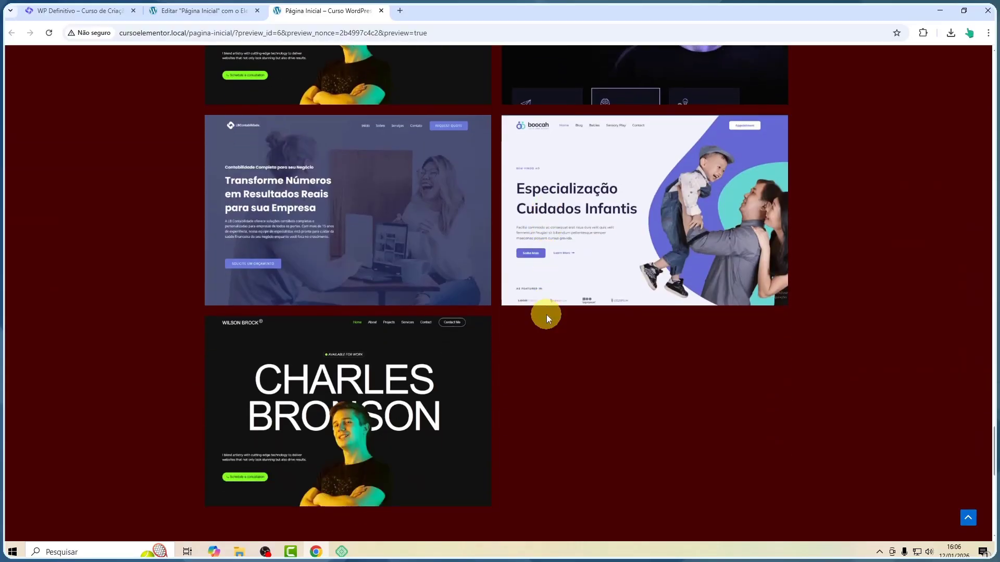
scroll(546, 314, "up", 3)
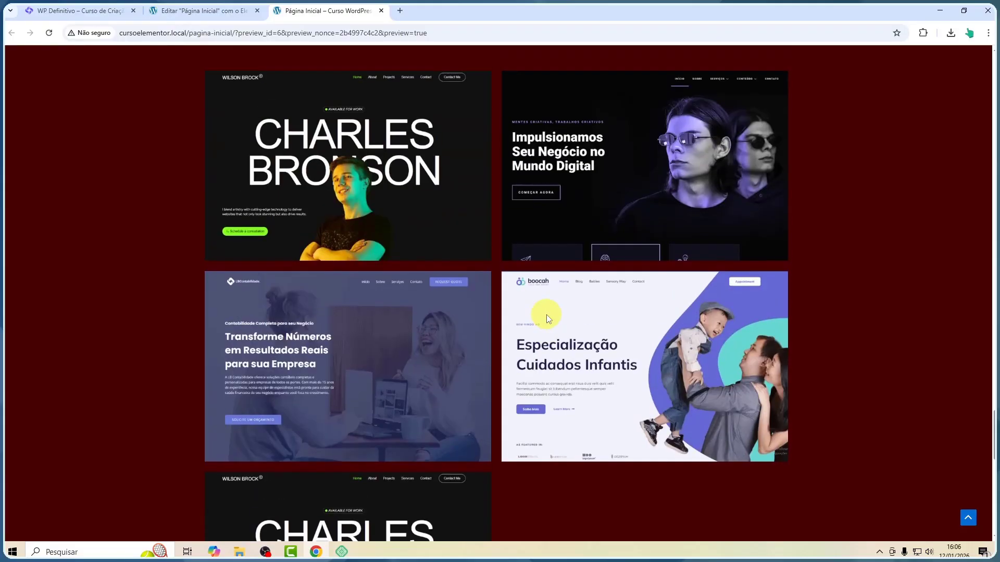
scroll(546, 314, "up", 10)
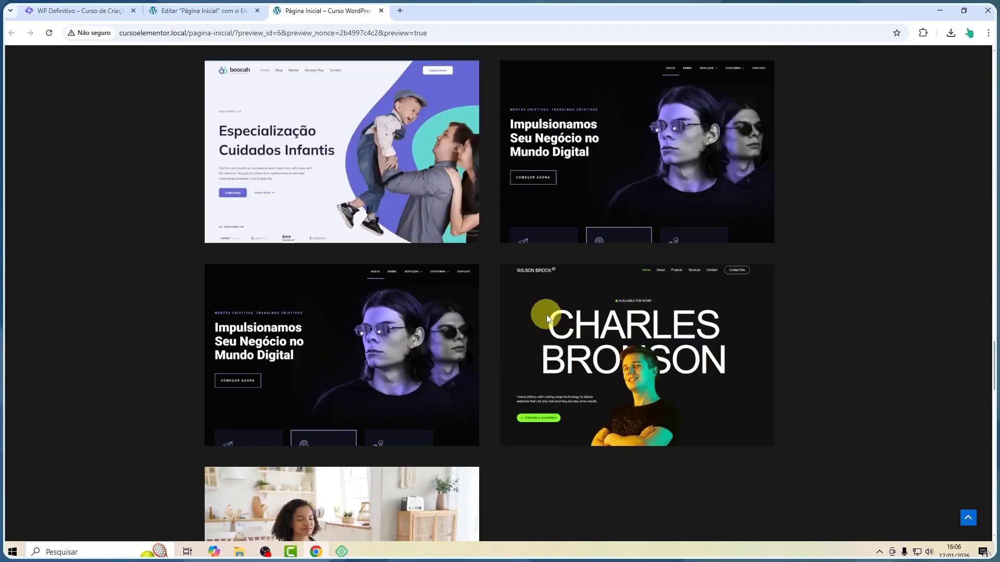
scroll(546, 315, "down", 6)
scroll(546, 315, "down", 7)
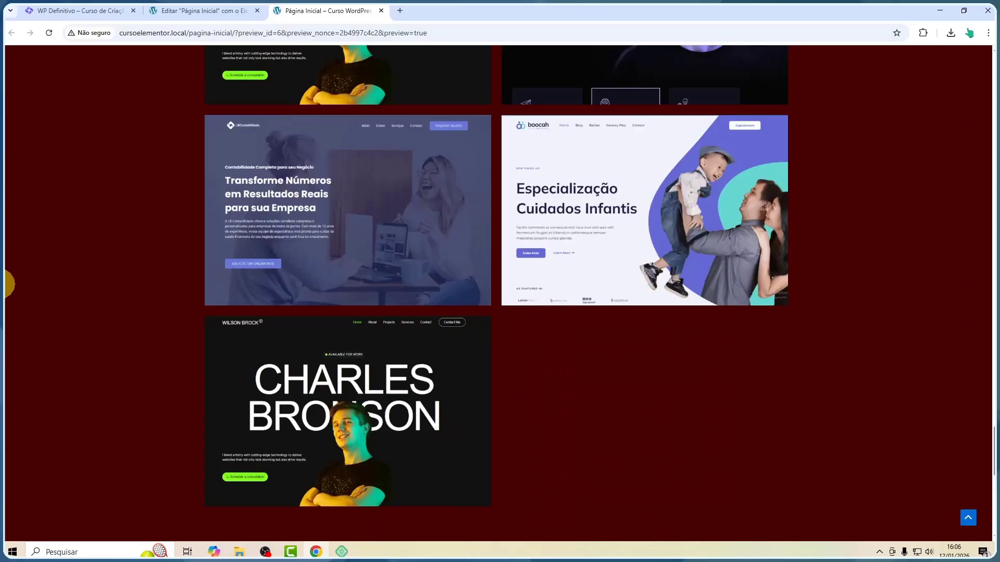
Return to the editor and compare the earlier flexbox cards with the new grid section
left_click(198, 11)
scroll(670, 274, "up", 5)
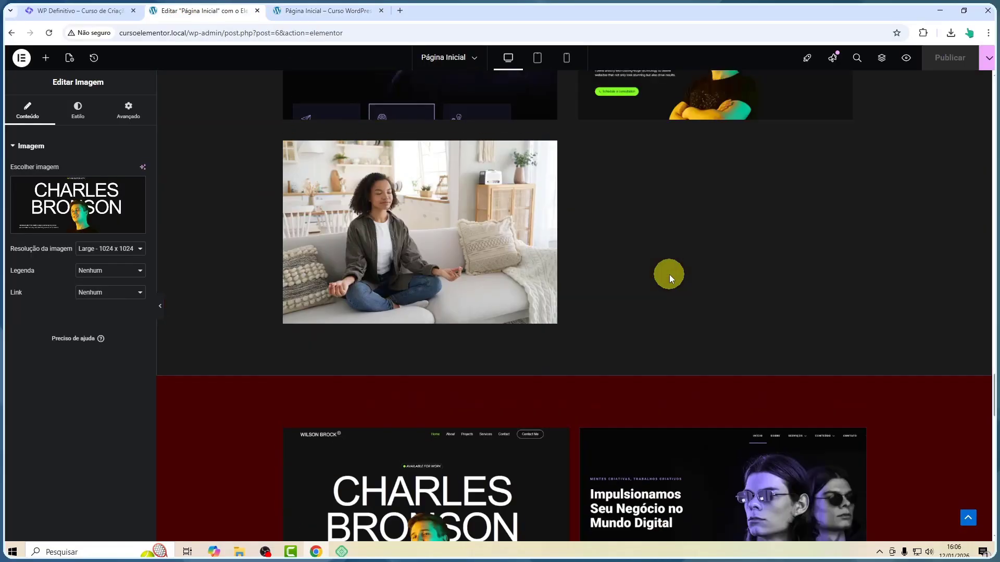
scroll(670, 273, "up", 4)
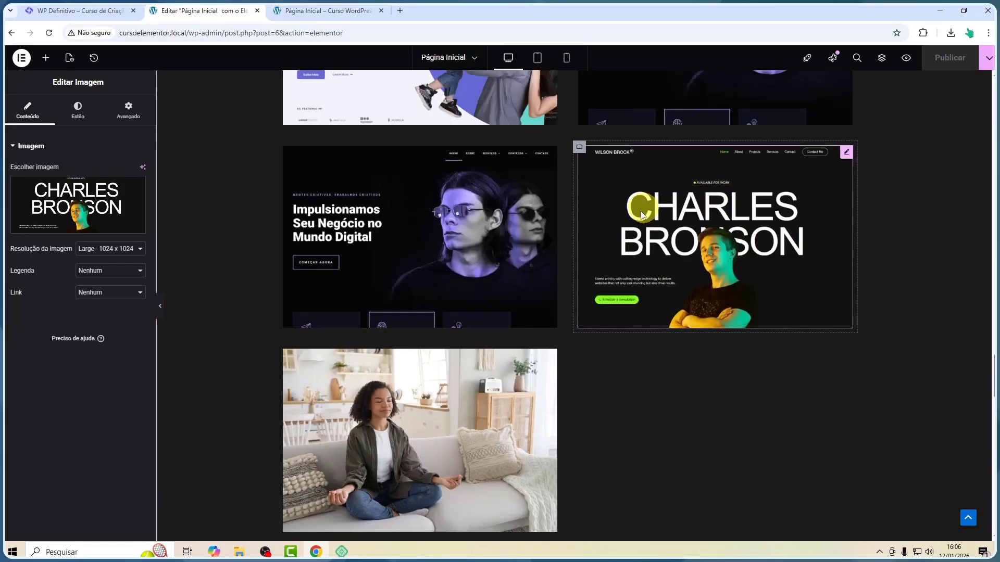
scroll(476, 358, "down", 3)
scroll(441, 286, "up", 5)
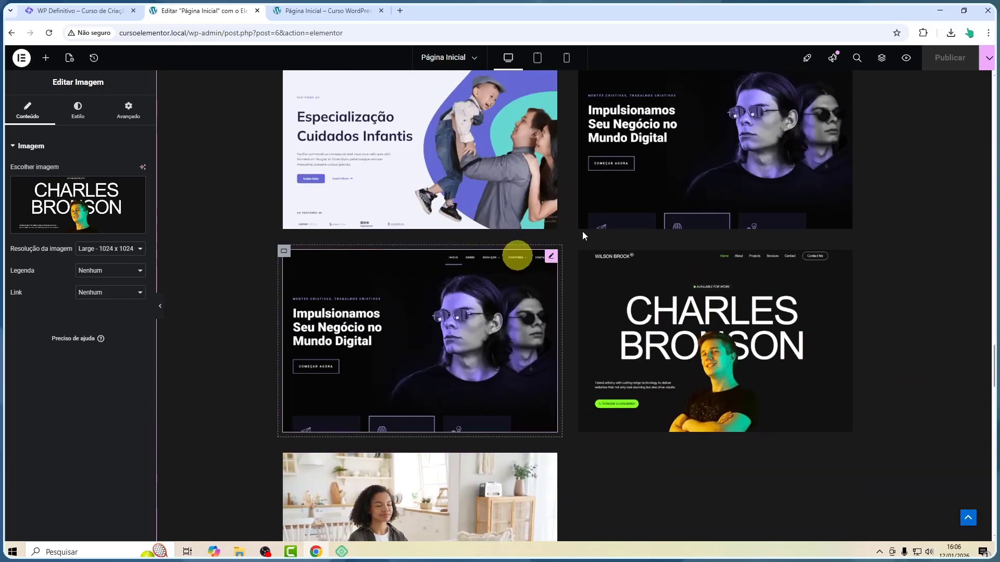
scroll(582, 234, "down", 1)
Open the Structure navigator and rename the grid's parent container to Portfólio 2
left_click(881, 57)
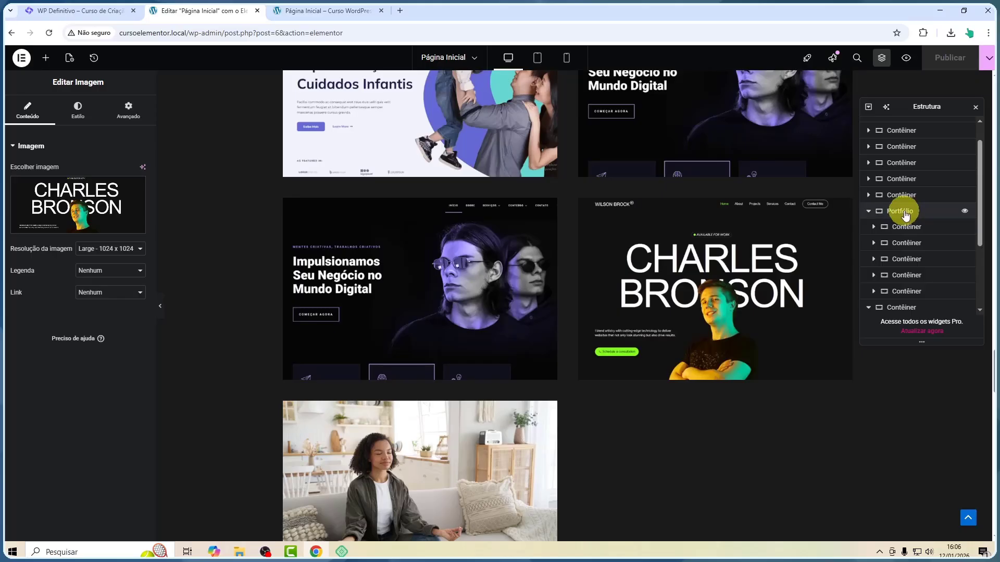
scroll(903, 260, "down", 2)
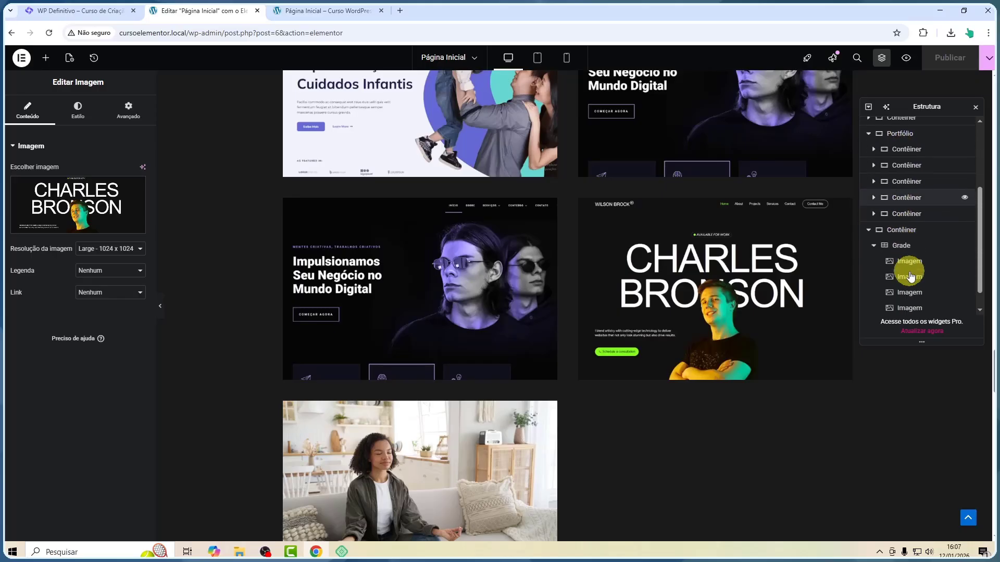
left_click(873, 219)
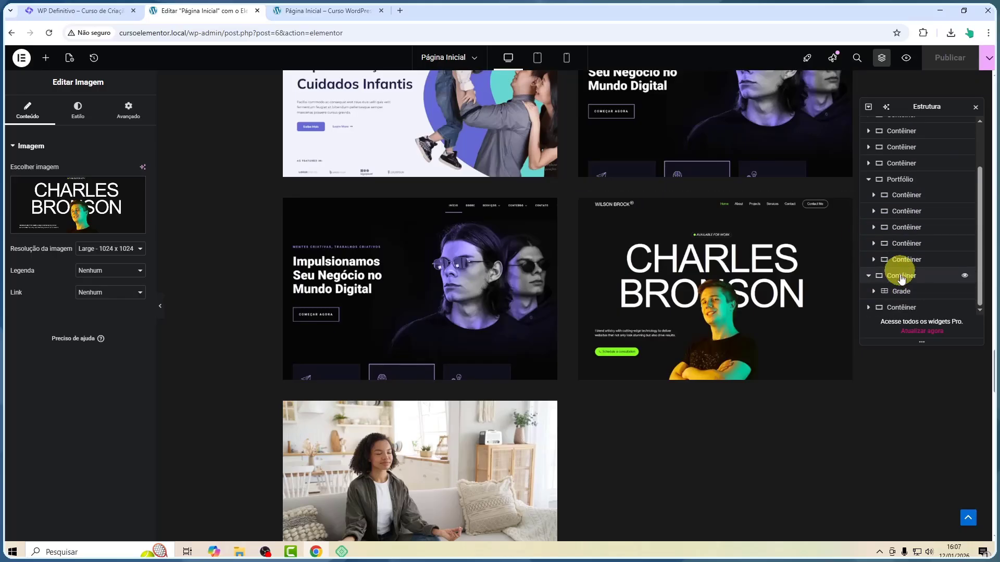
left_click(901, 277)
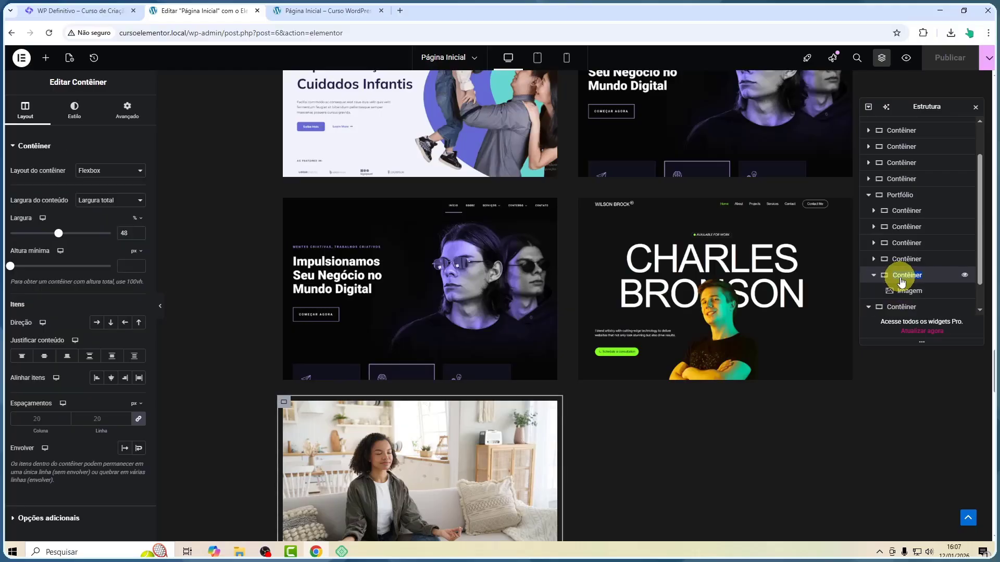
type("Portfólio 2")
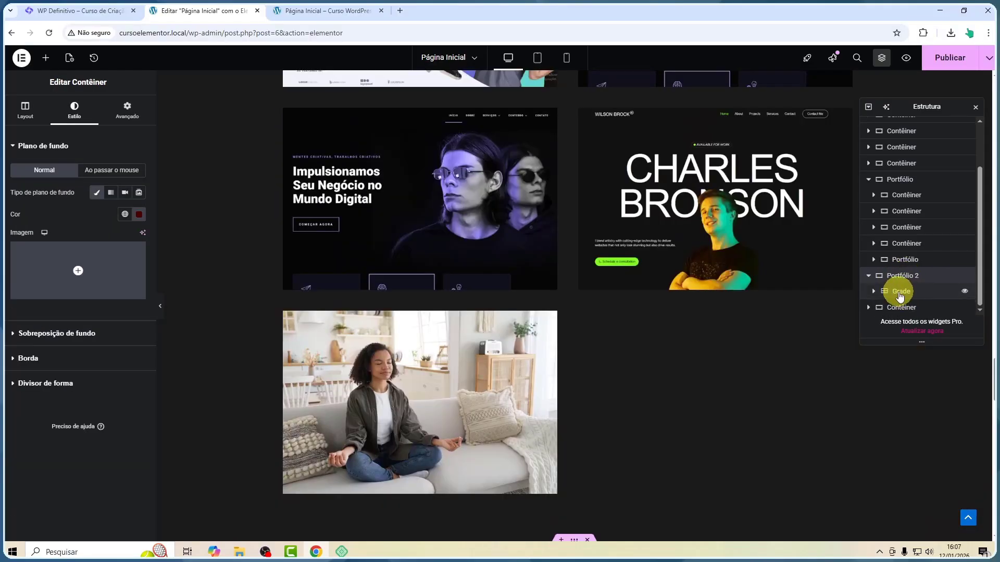
Expand and collapse the grid's entry in the Structure navigator, then close the navigator
left_click(873, 291)
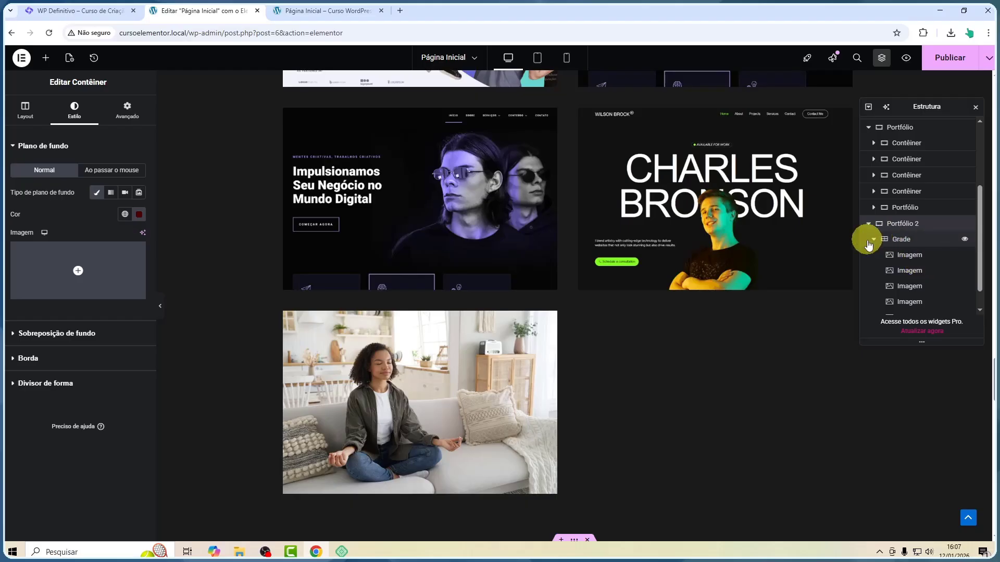
left_click(880, 242)
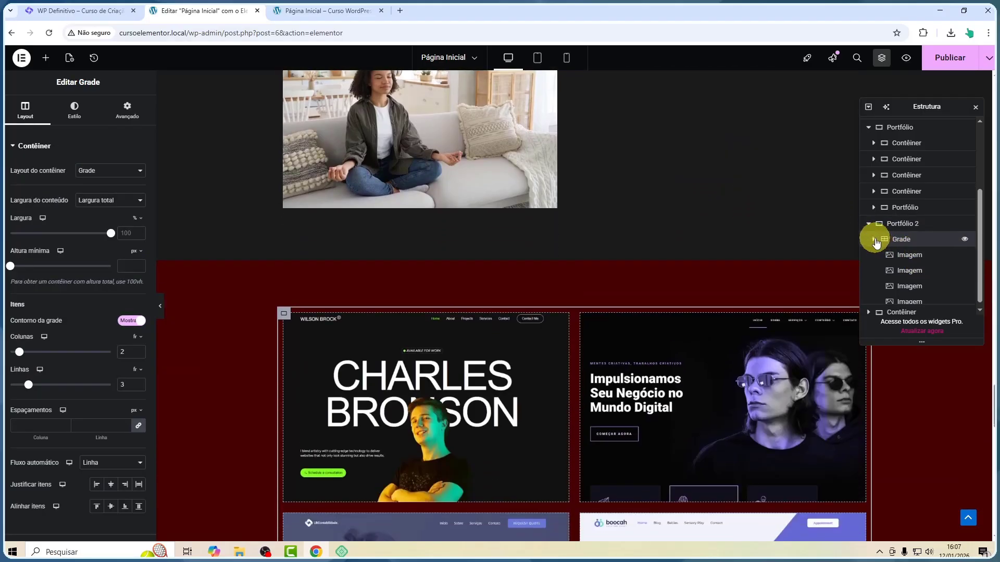
left_click(874, 239)
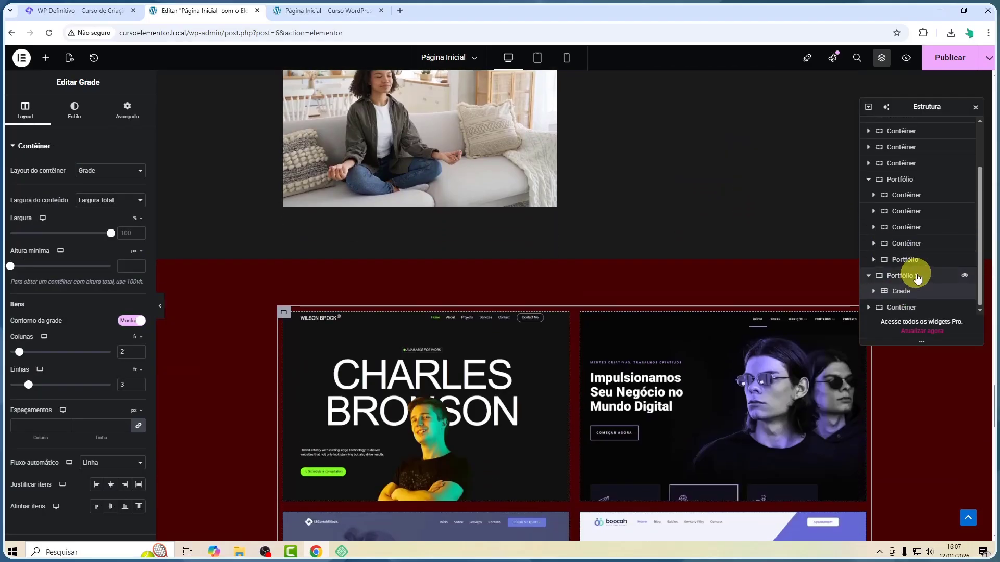
scroll(803, 361, "down", 3)
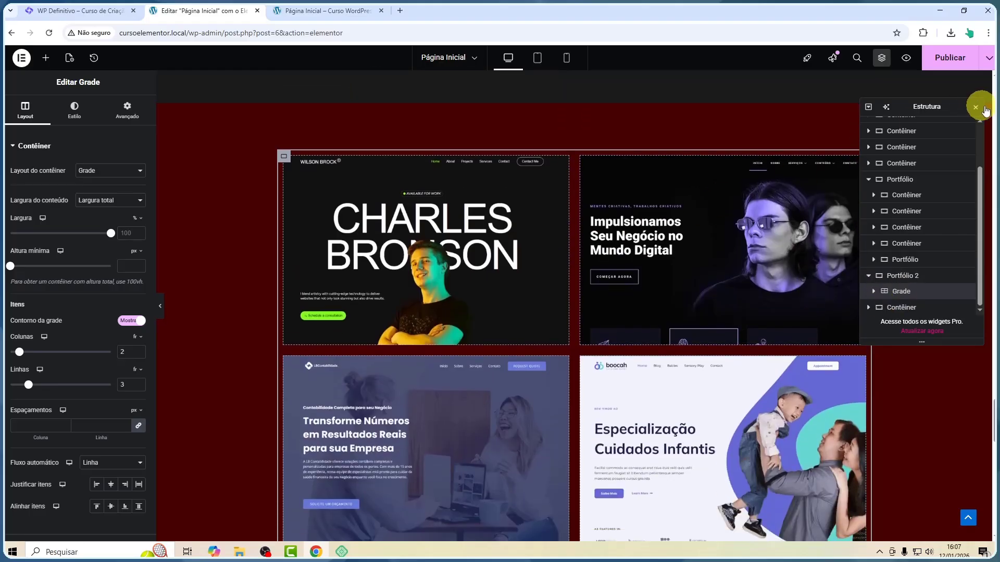
left_click(976, 108)
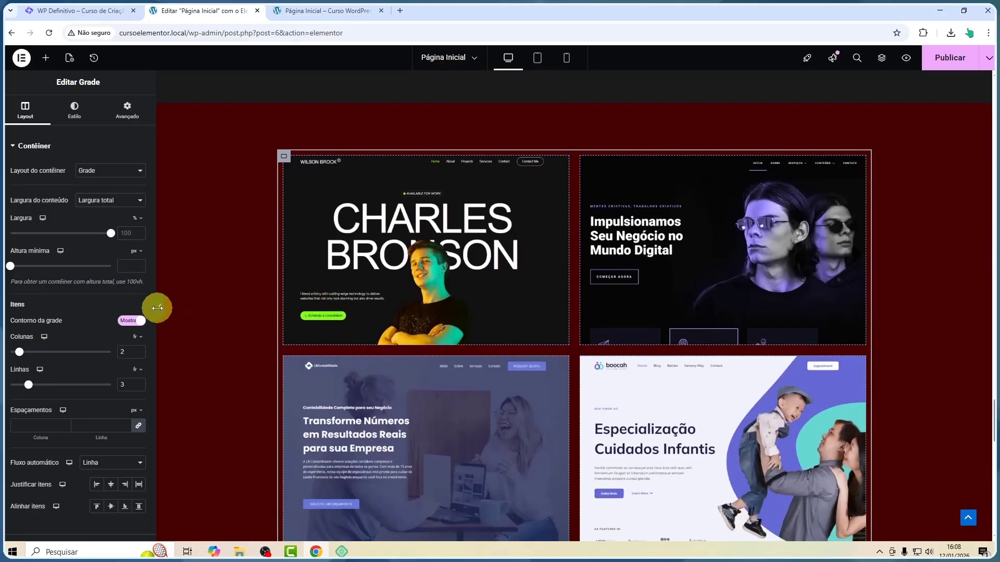
Set the padding of the Charles Bronson card container in the flexbox section to 50 px on all sides
scroll(399, 302, "up", 10)
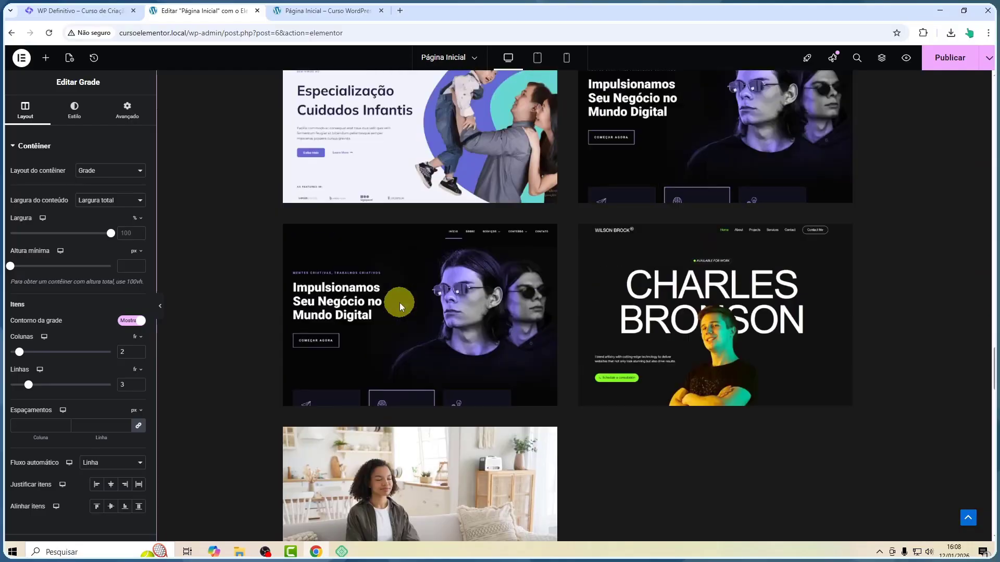
scroll(398, 302, "up", 2)
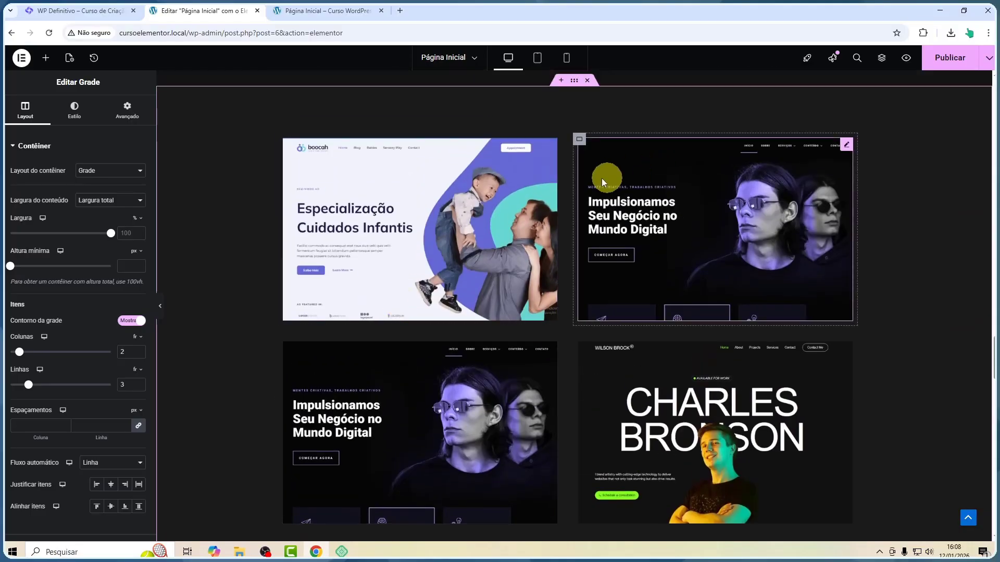
scroll(501, 140, "down", 3)
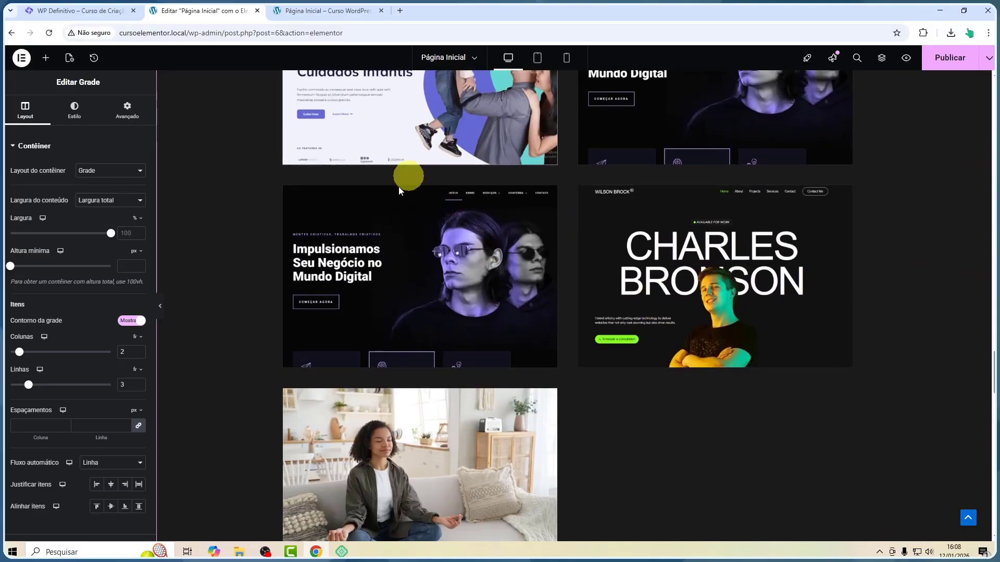
left_click(579, 186)
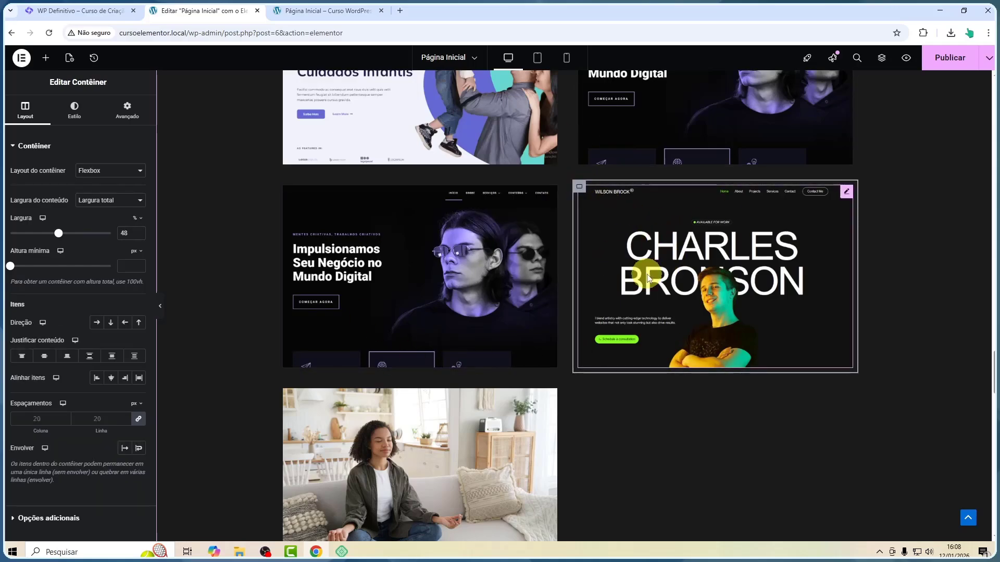
left_click(127, 117)
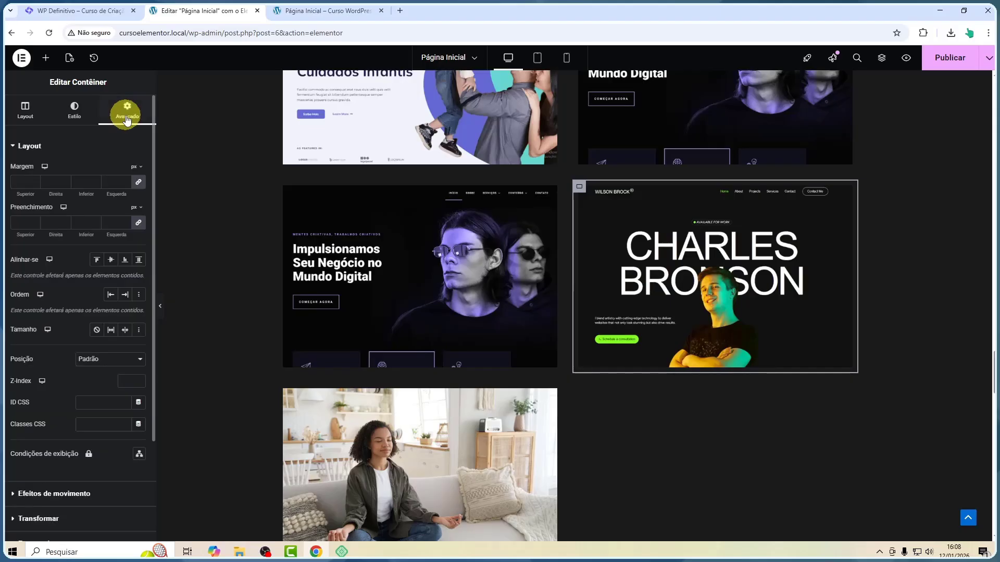
left_click(23, 222)
type("50")
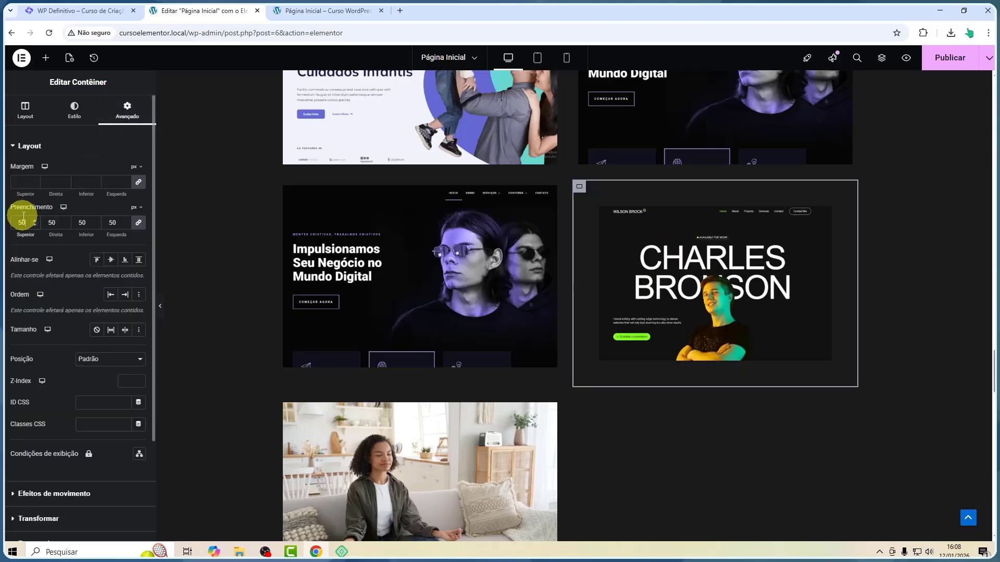
Compare the padded flexbox card with the grid cards, scrolling the page with the editor panel hidden
scroll(642, 326, "down", 13)
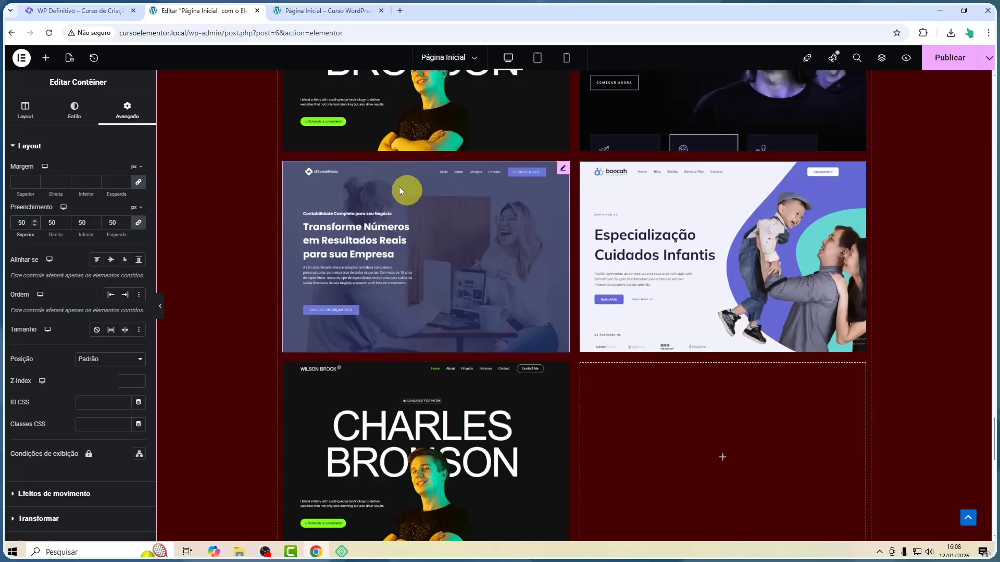
scroll(508, 213, "down", 1)
scroll(508, 214, "up", 5)
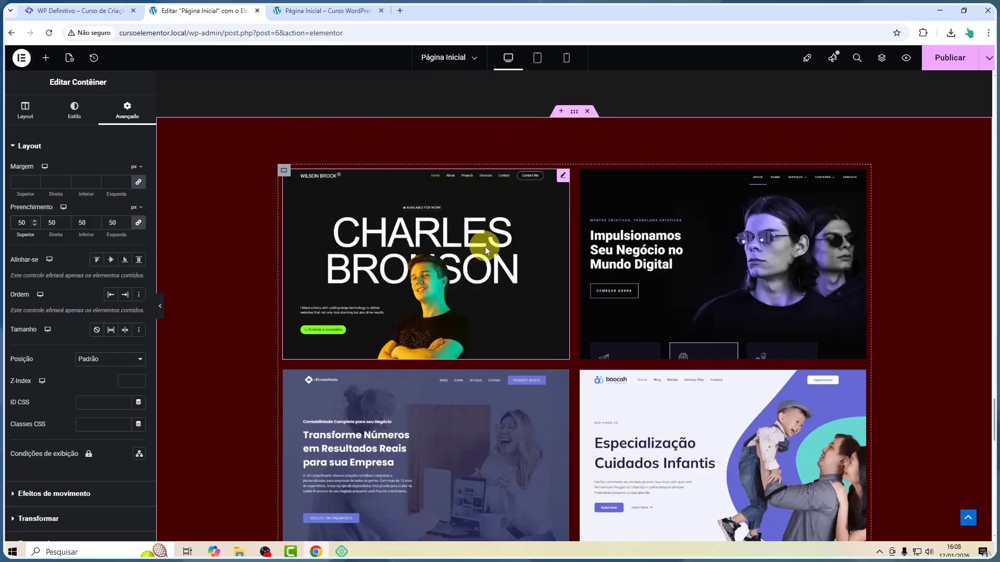
scroll(676, 235, "down", 7)
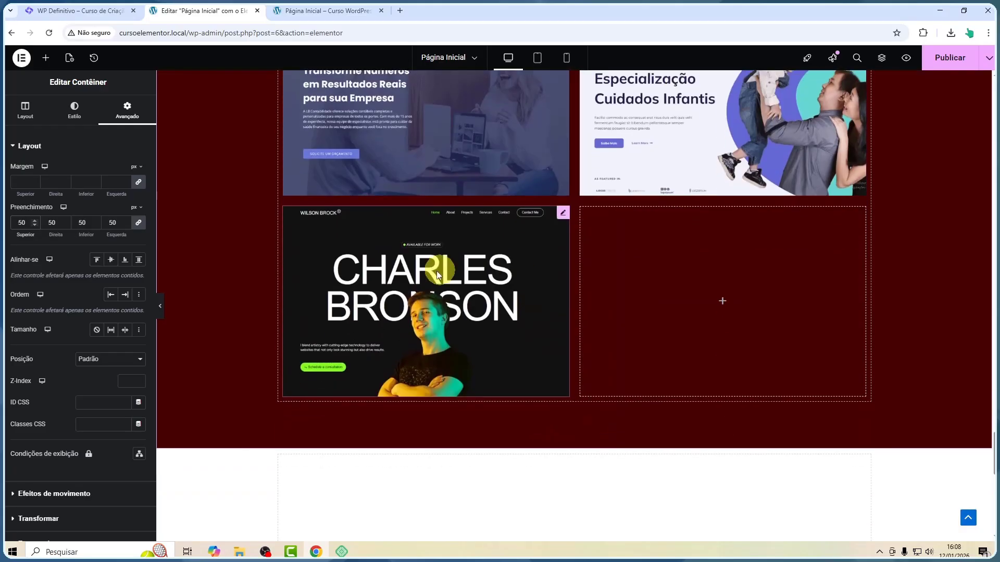
scroll(436, 271, "up", 4)
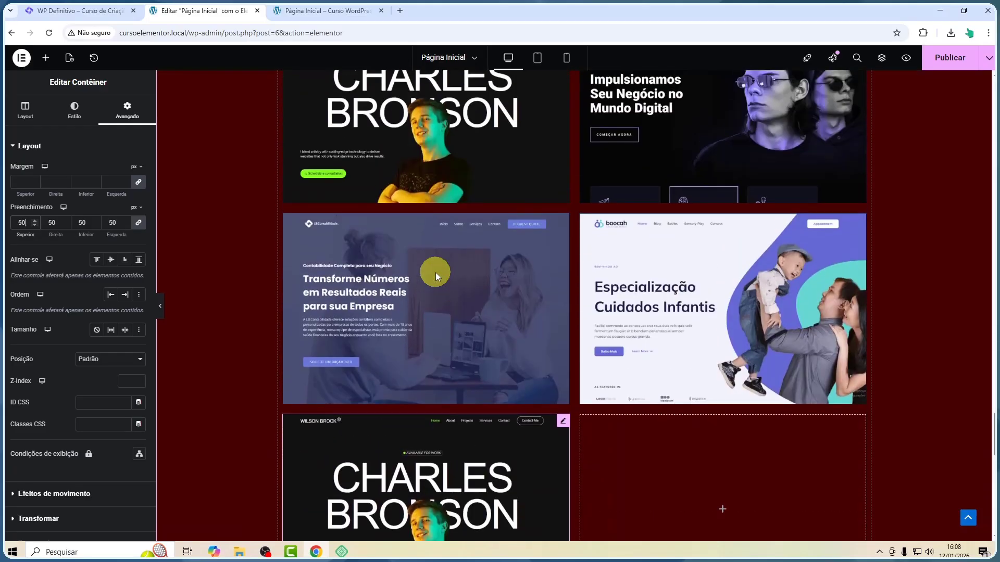
left_click(164, 301)
scroll(388, 265, "down", 4)
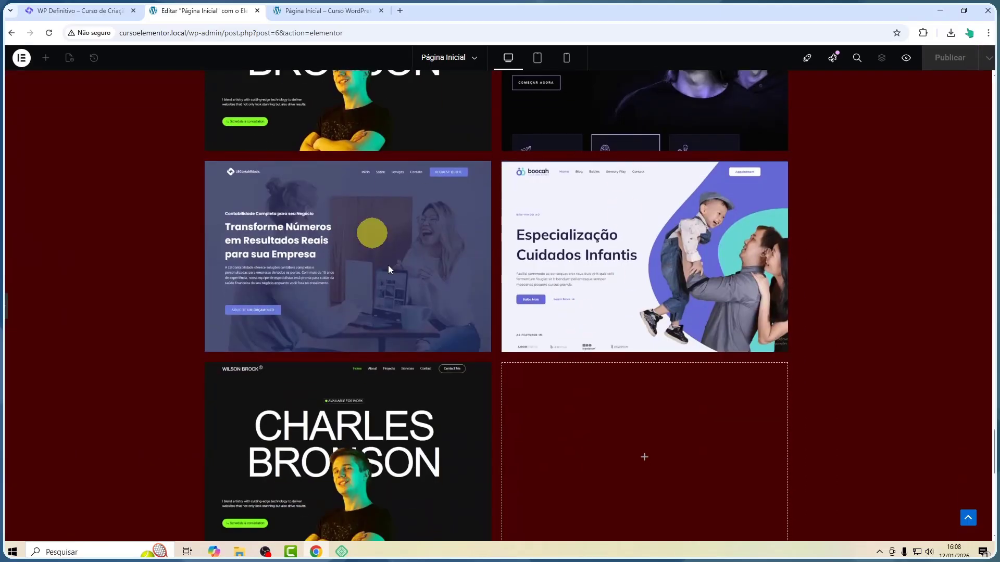
scroll(591, 281, "up", 3)
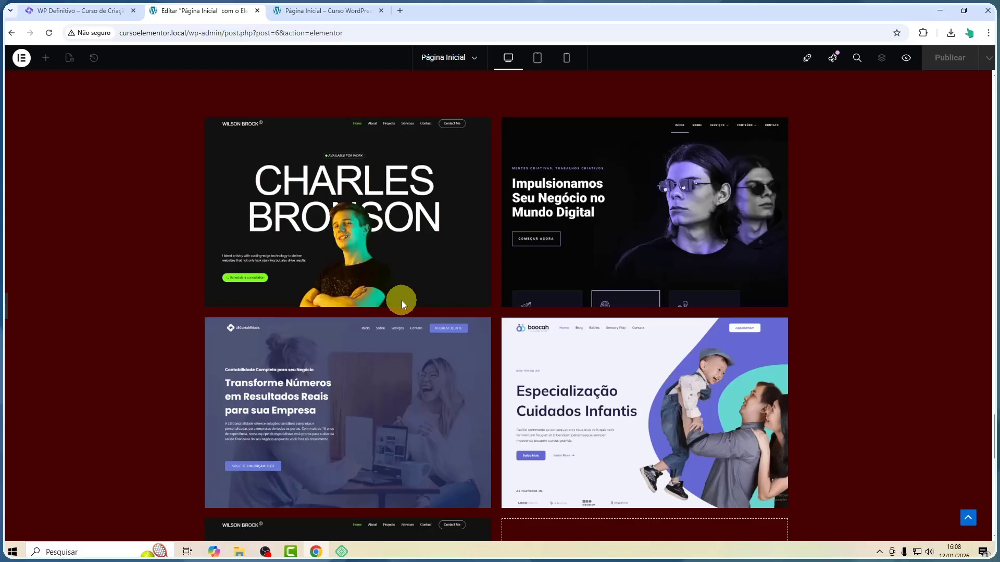
scroll(468, 202, "up", 10)
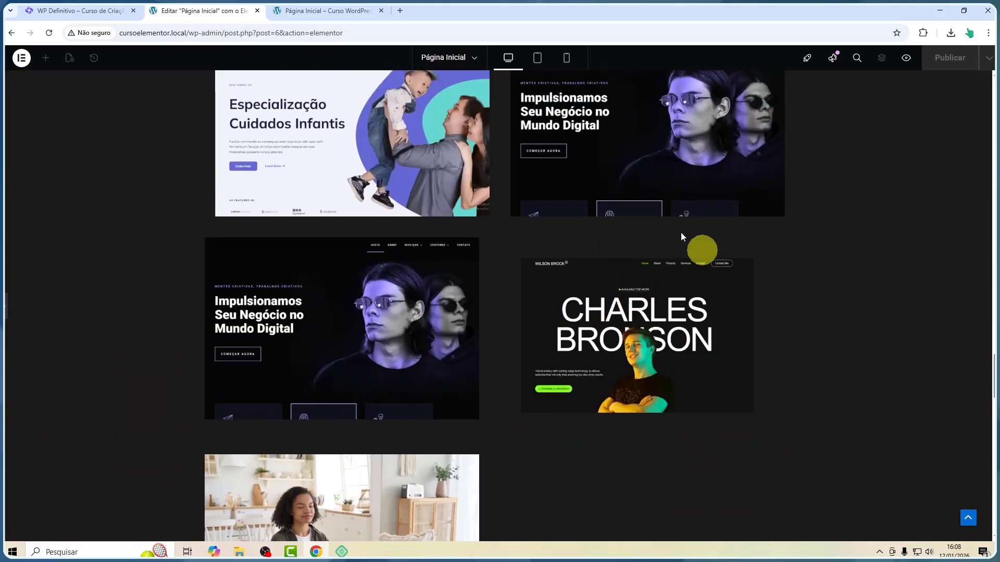
scroll(510, 298, "down", 3)
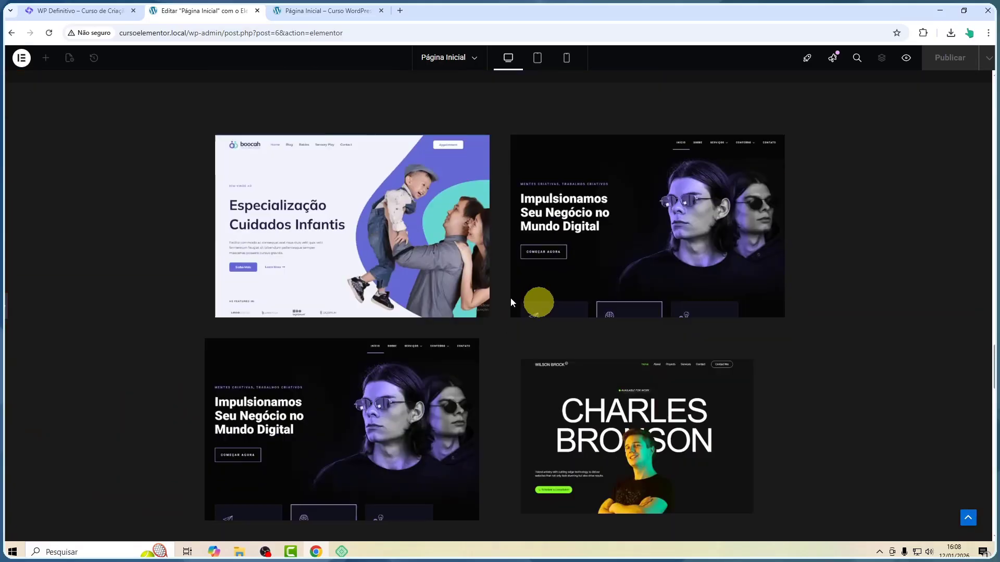
scroll(368, 299, "down", 4)
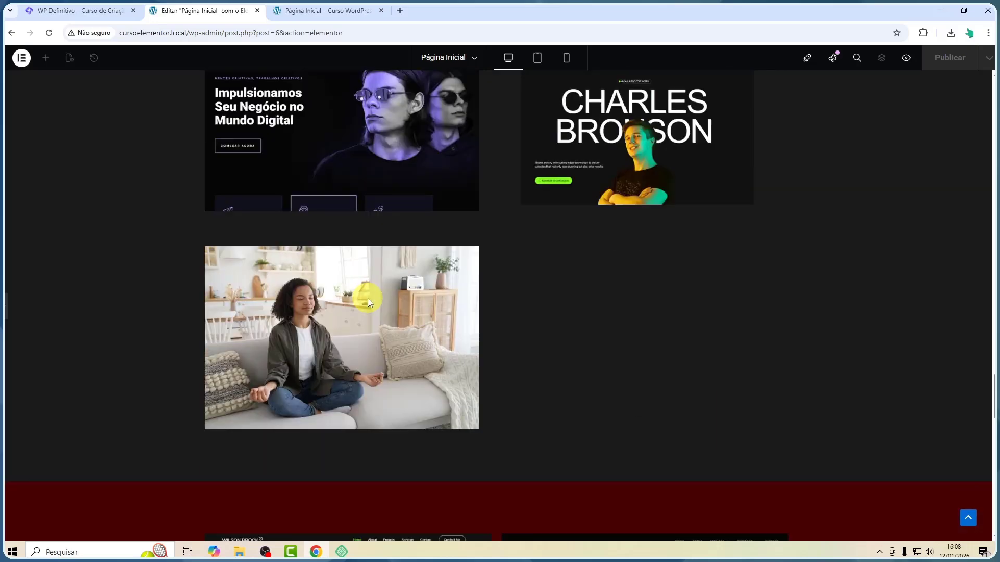
scroll(367, 300, "up", 3)
left_click(6, 307)
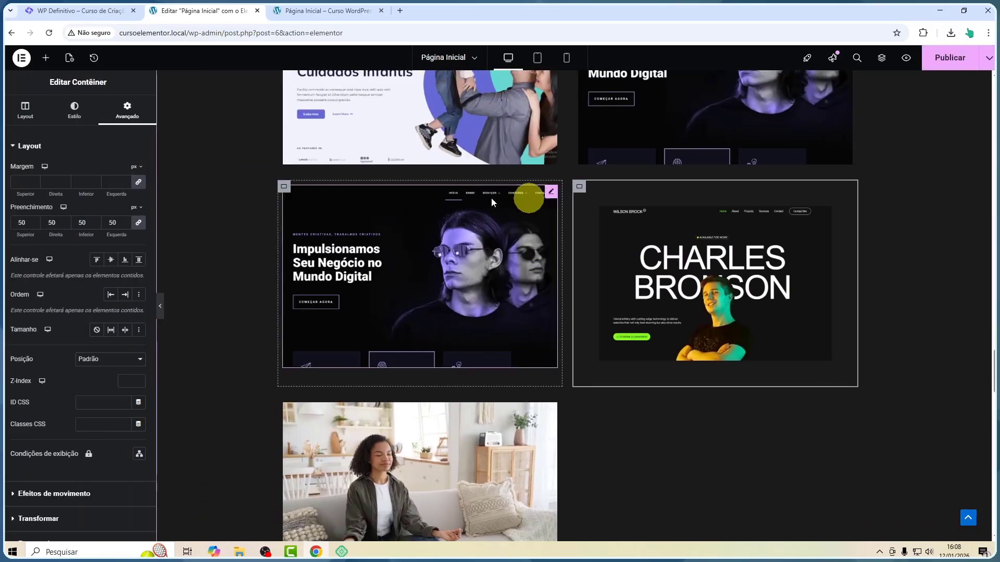
Give the Impulsionamos card container in the flexbox section a solid red 5 px border
left_click(283, 187)
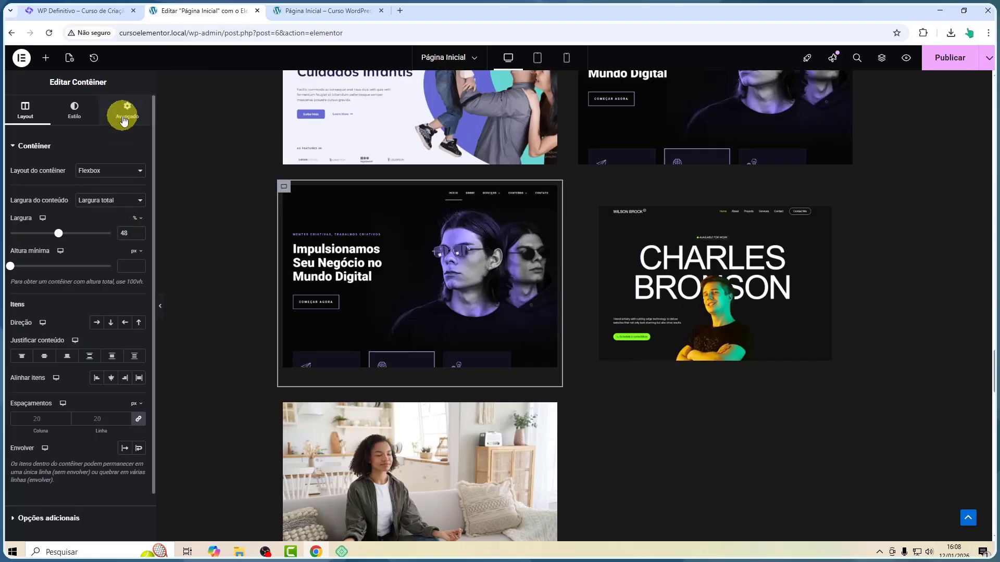
left_click(73, 115)
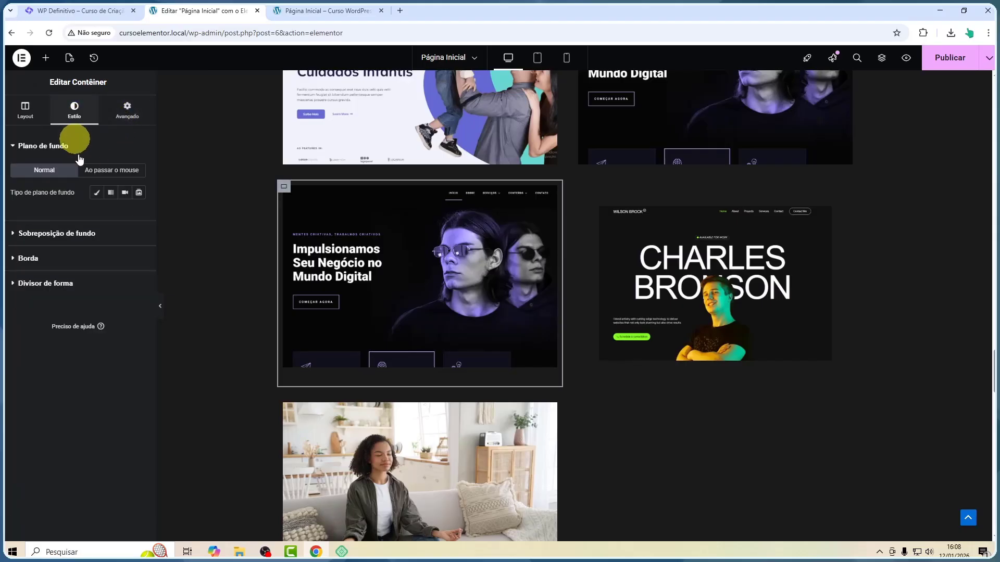
left_click(66, 258)
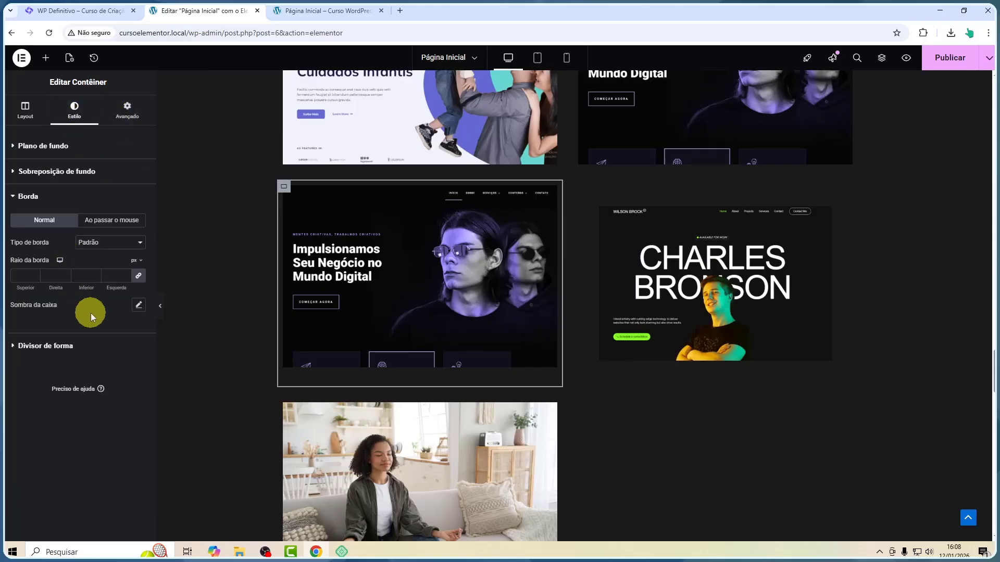
left_click(25, 276)
left_click(97, 244)
left_click(99, 280)
left_click(34, 275)
type("5")
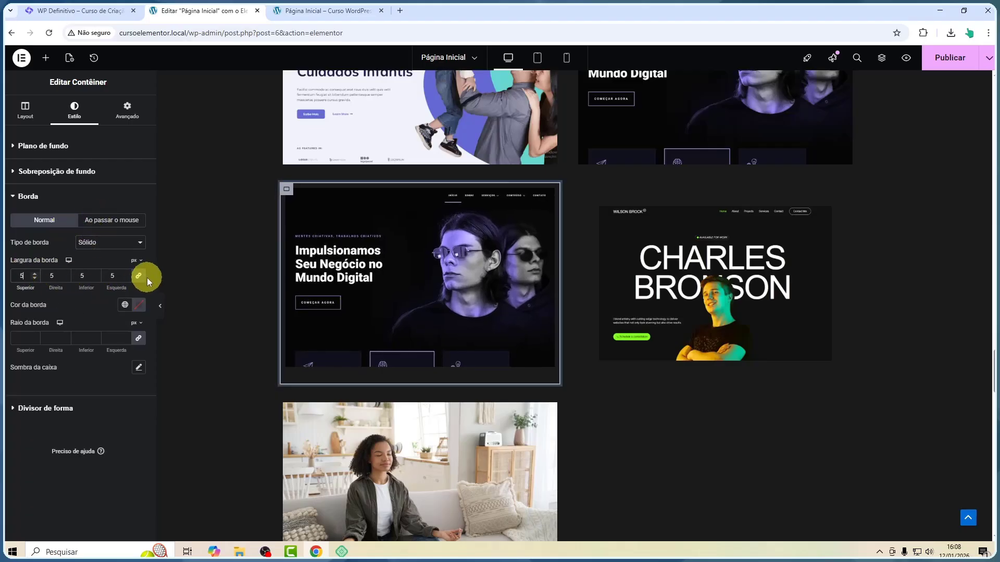
left_click(138, 304)
left_click(175, 347)
left_click(244, 233)
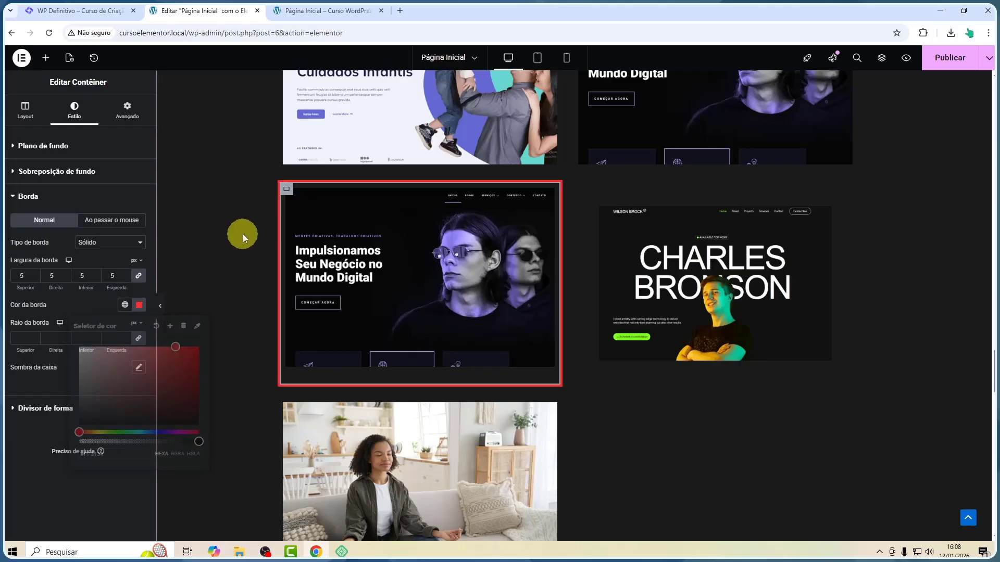
Preview the bordered flexbox card and the grid section with the editor panel hidden
left_click(160, 306)
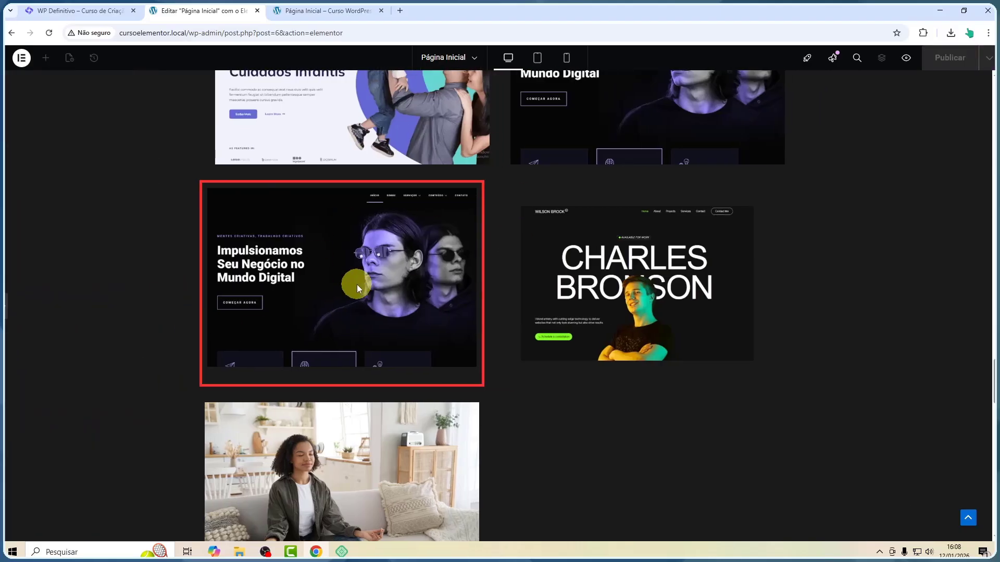
scroll(357, 284, "down", 10)
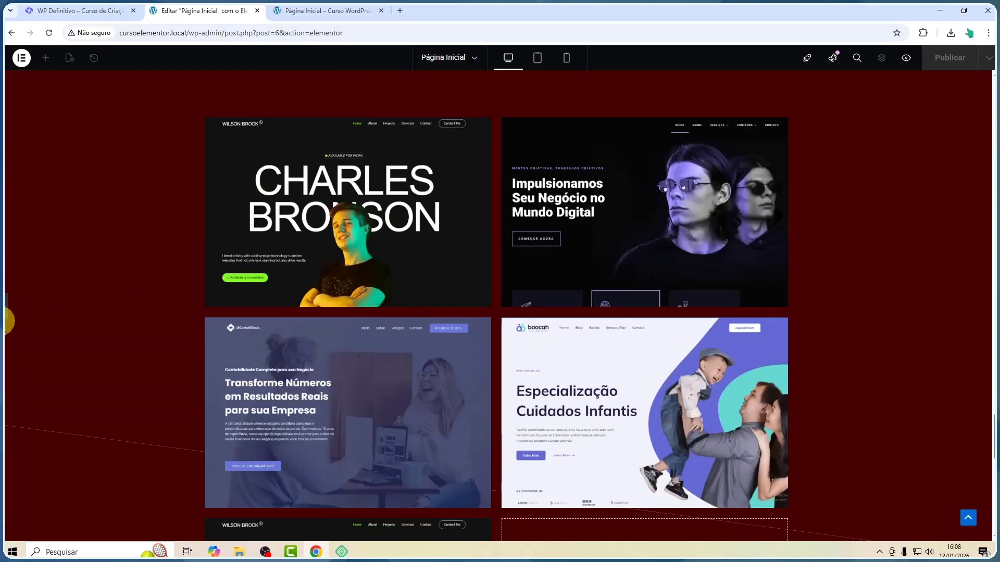
left_click(7, 307)
scroll(495, 275, "down", 3)
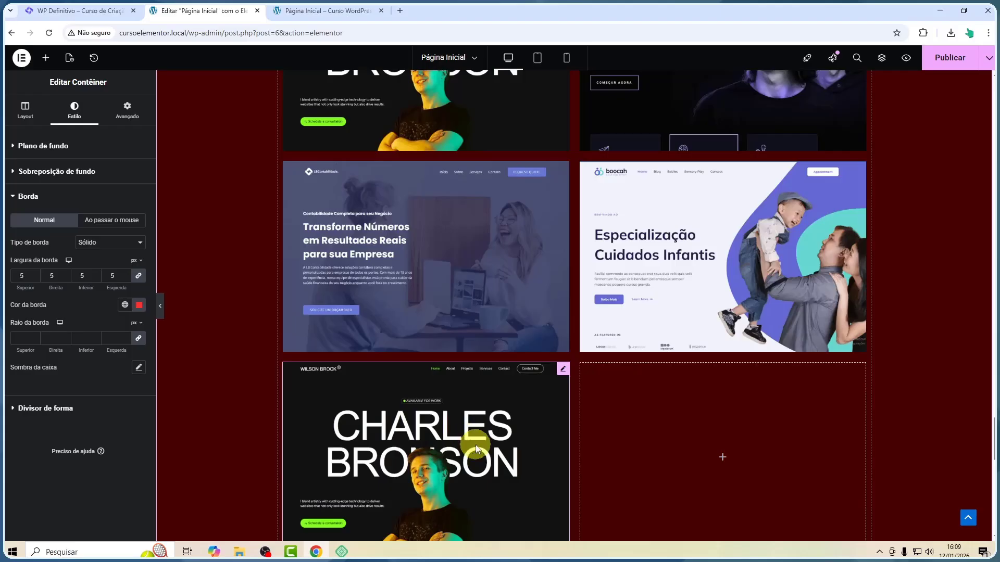
Select the Transforme Números image in the grid and review the grid section with the panel hidden
left_click(563, 169)
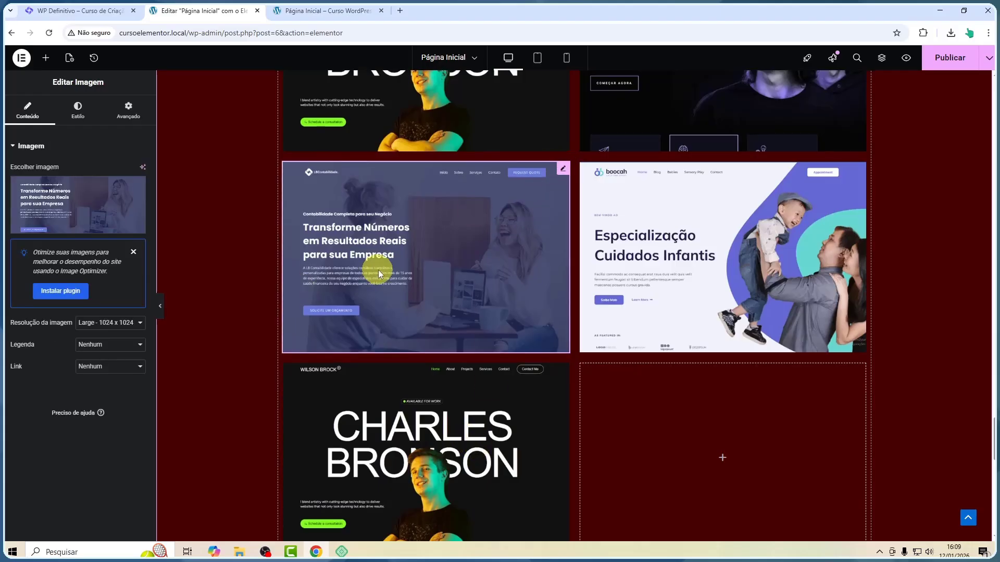
scroll(378, 269, "up", 4)
left_click(162, 309)
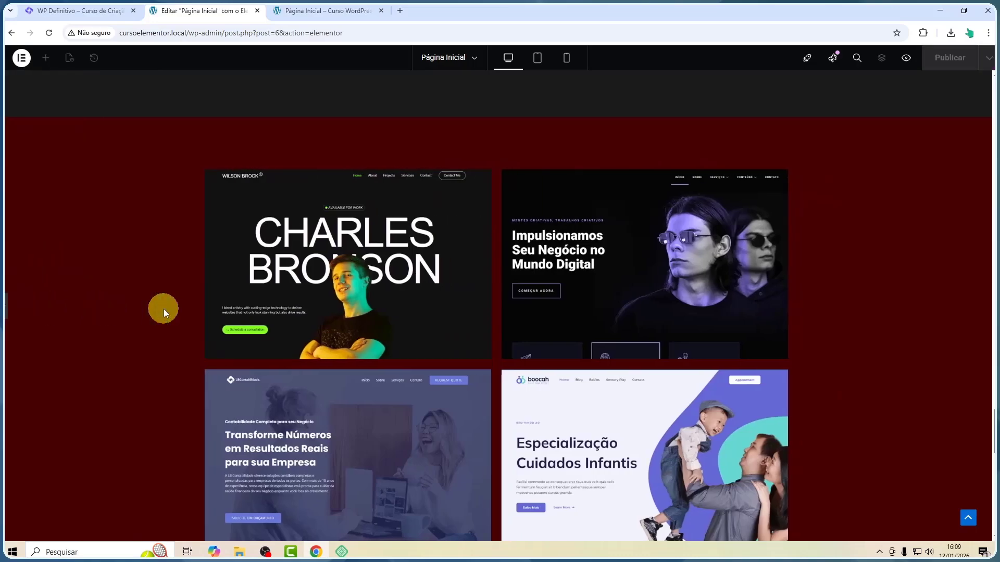
scroll(220, 284, "down", 6)
scroll(220, 284, "up", 3)
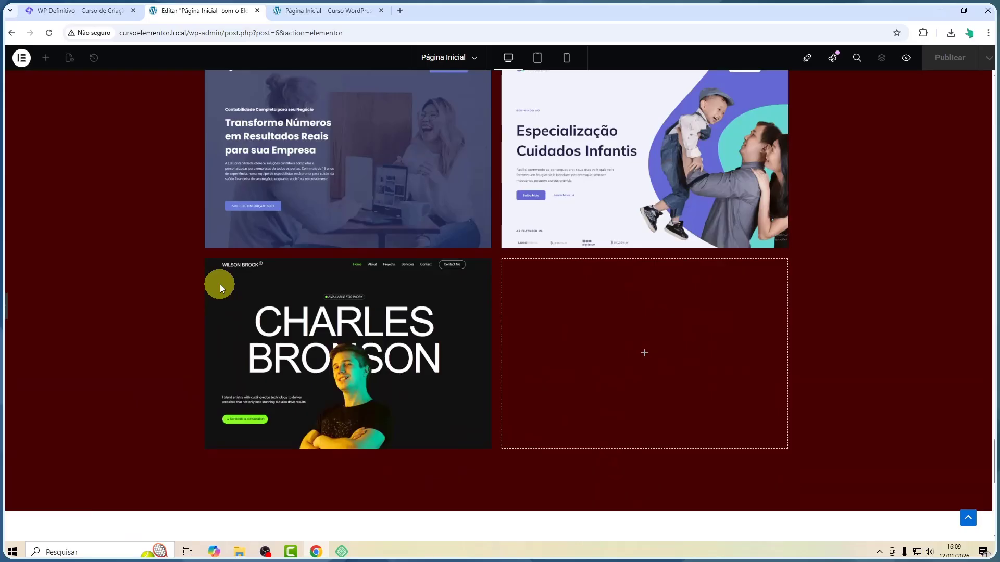
scroll(219, 283, "up", 4)
scroll(517, 357, "up", 3)
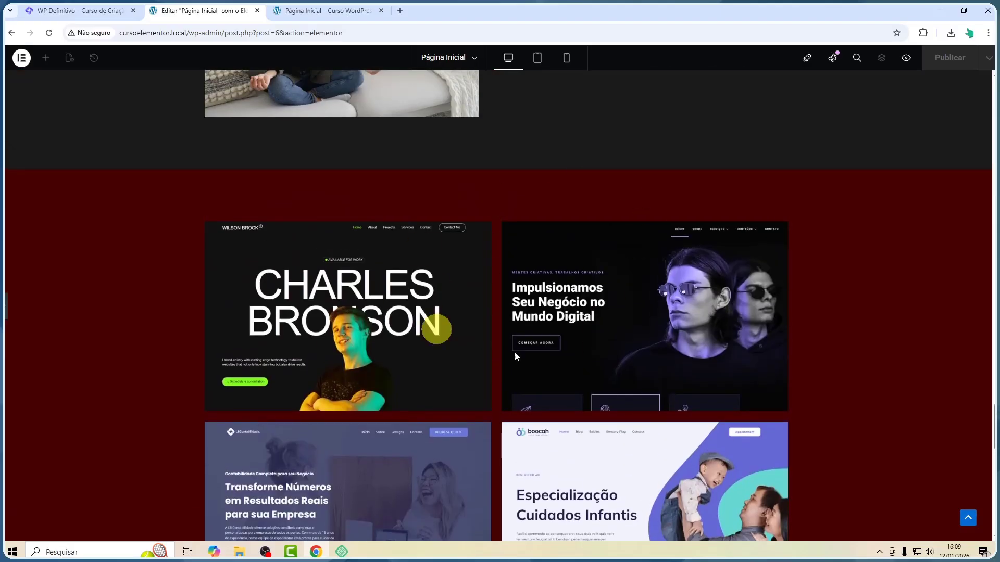
scroll(517, 357, "down", 4)
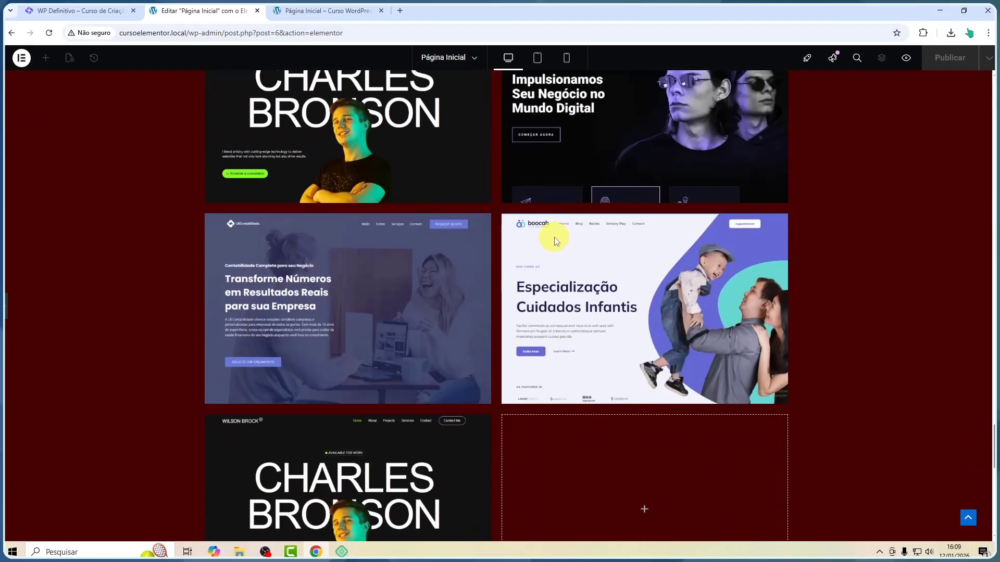
scroll(414, 282, "up", 3)
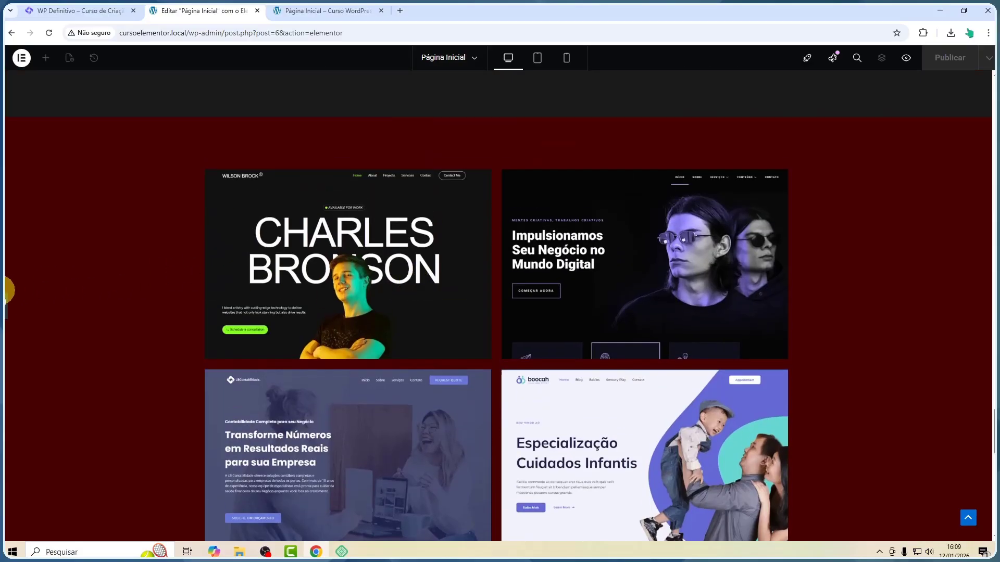
left_click(5, 308)
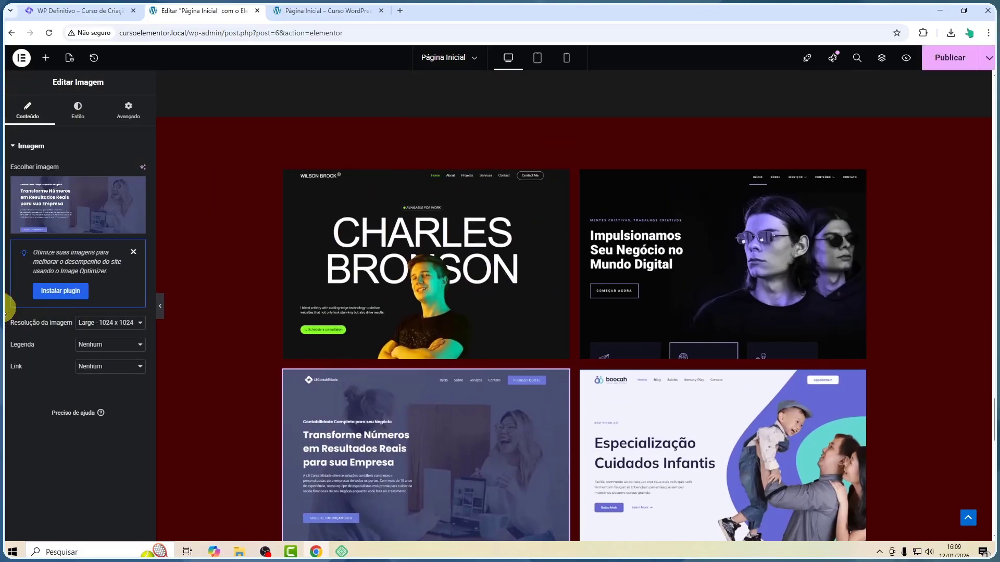
scroll(367, 274, "up", 3)
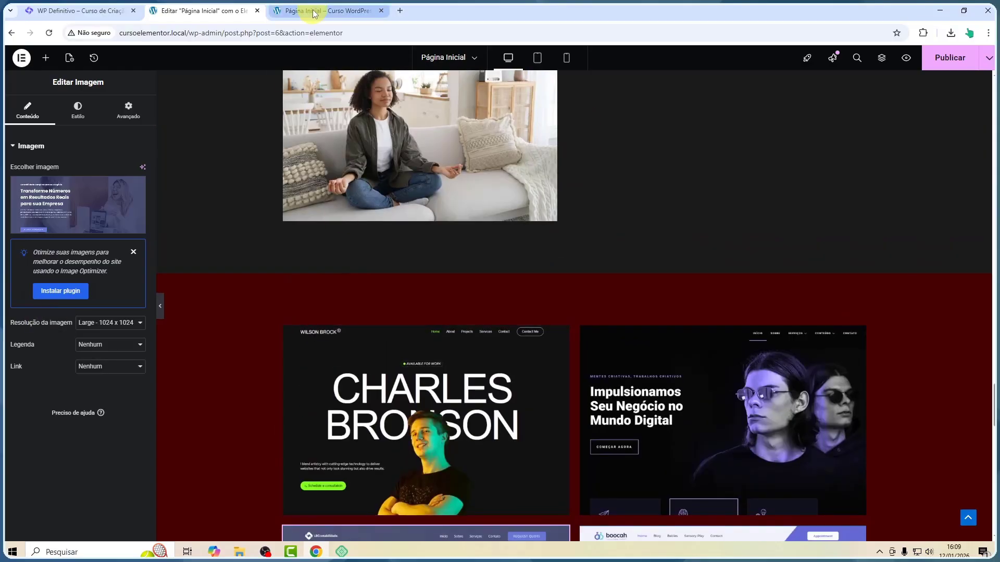
scroll(564, 356, "down", 10)
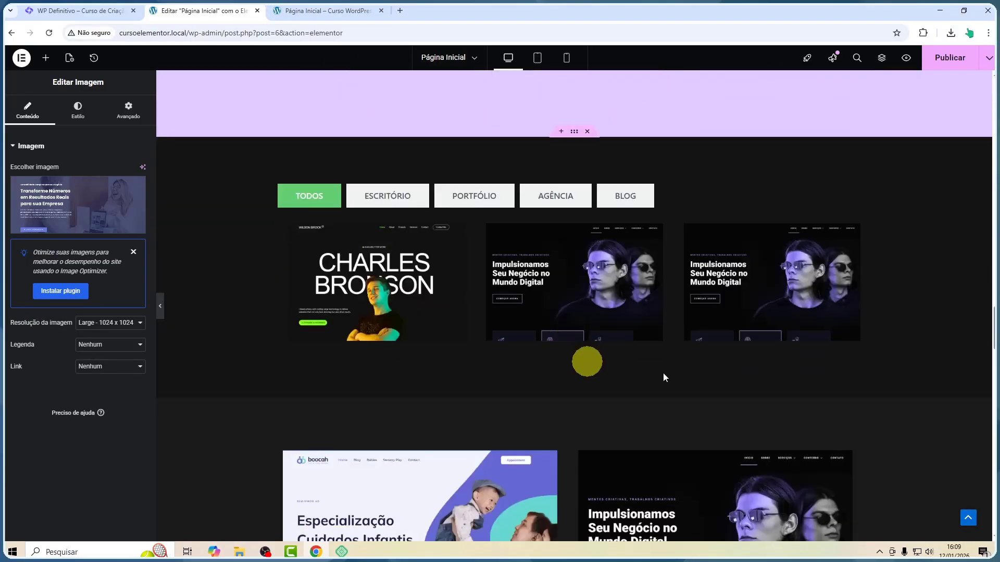